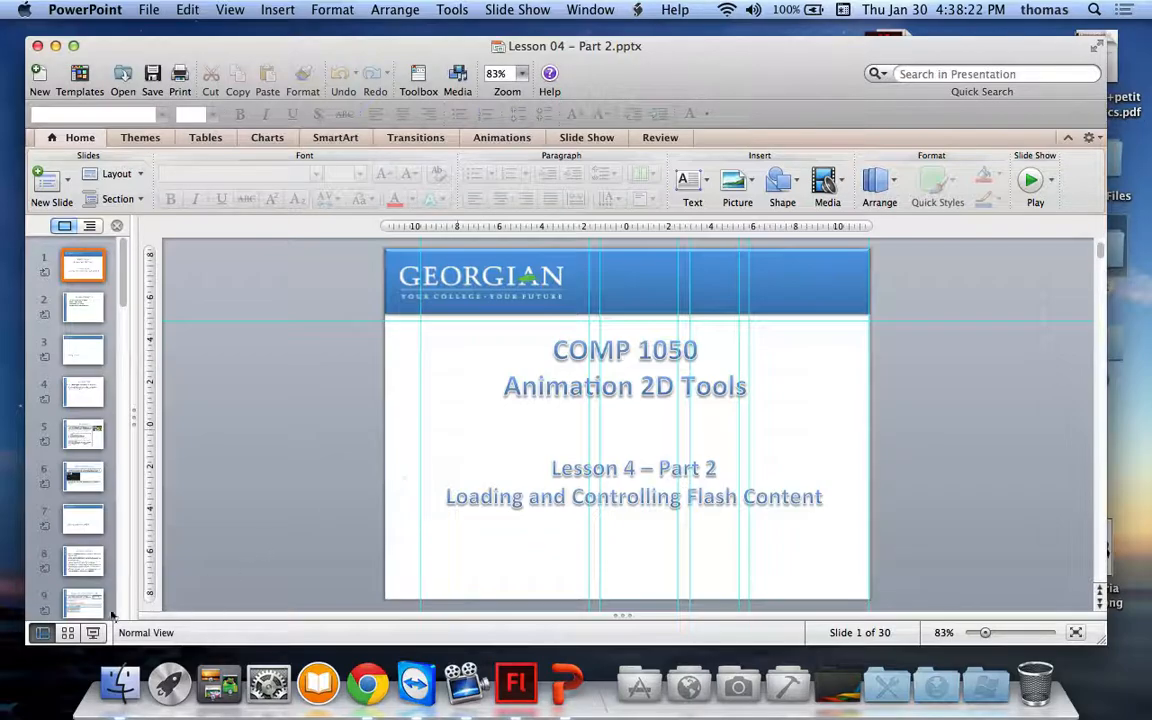
Step: Play the Lesson 04 – Part 2 presentation full screen from its title slide and advance it
key(super+shift+Return)
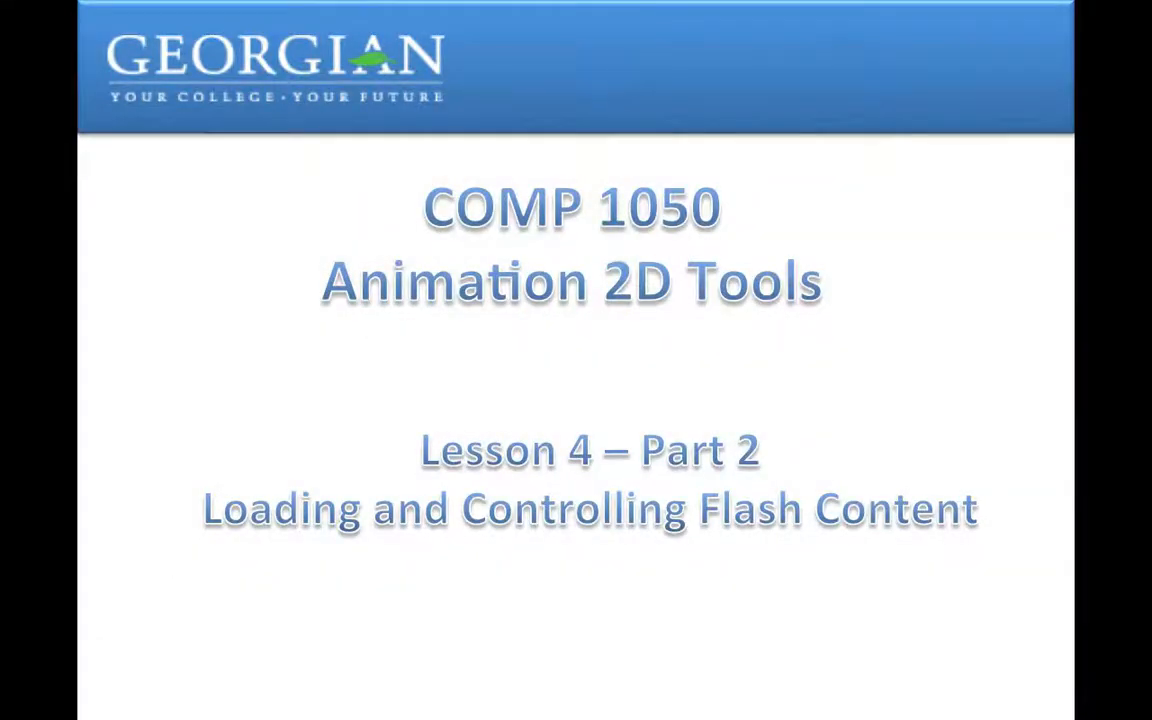
key(Right)
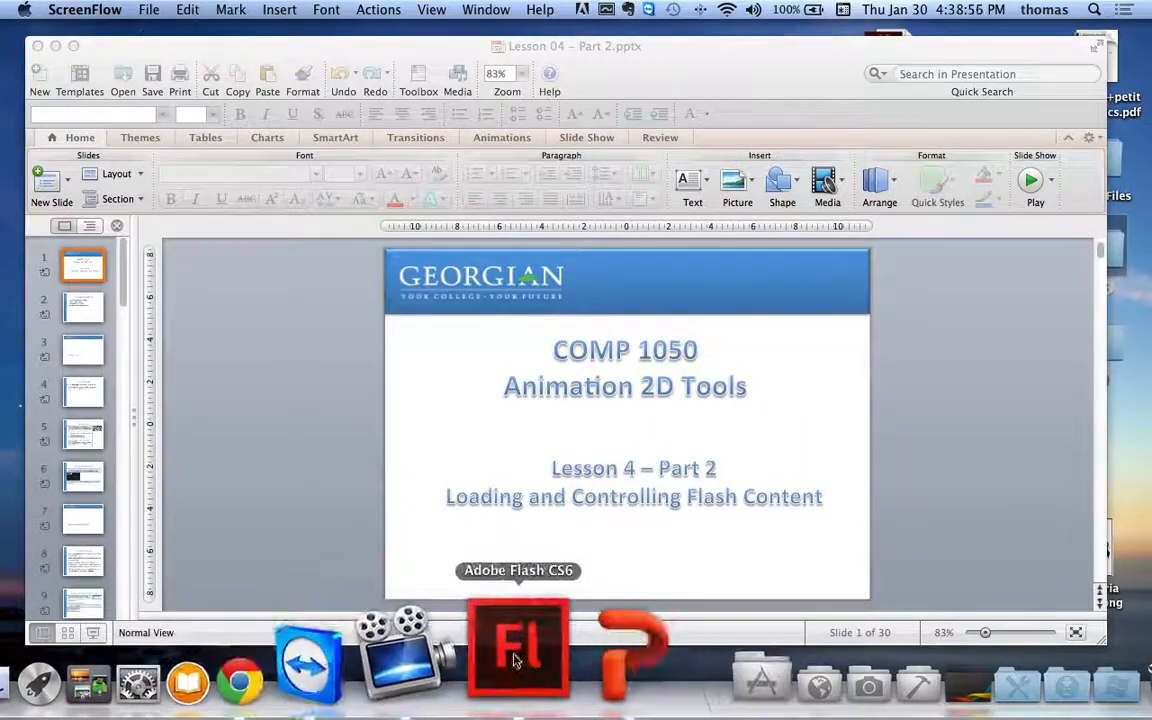
Step: Switch to Adobe Flash CS6 and close the untitled document without saving it
right_click(514, 660)
click(557, 642)
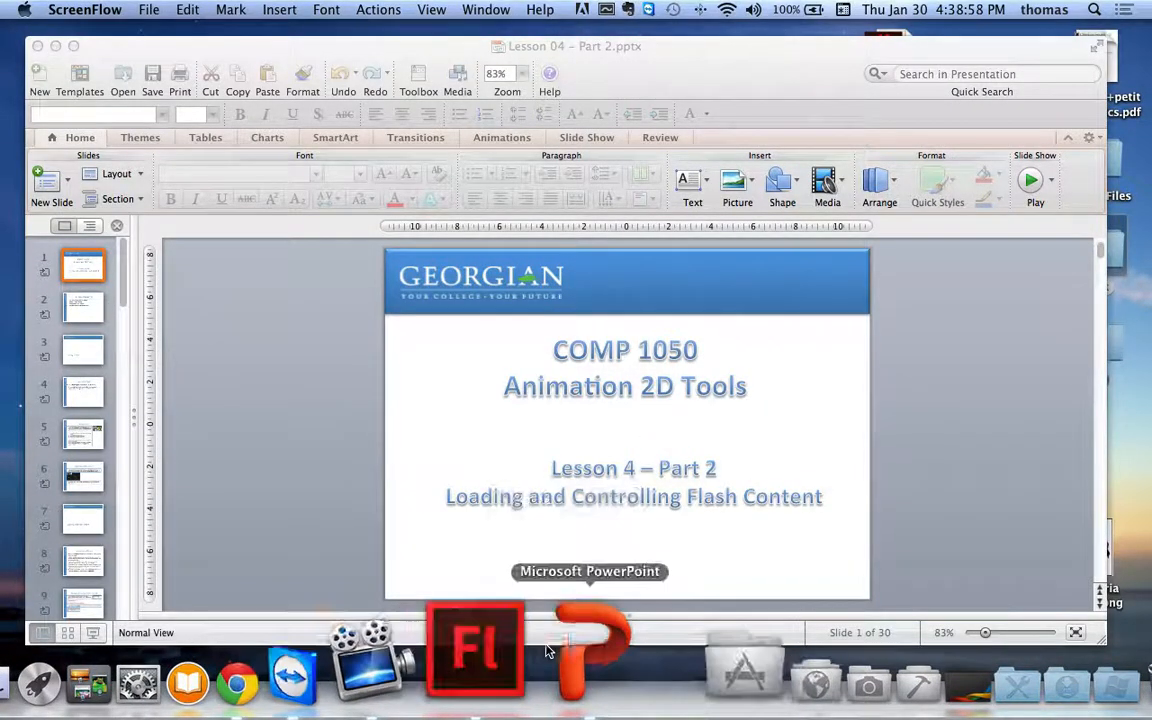
click(510, 650)
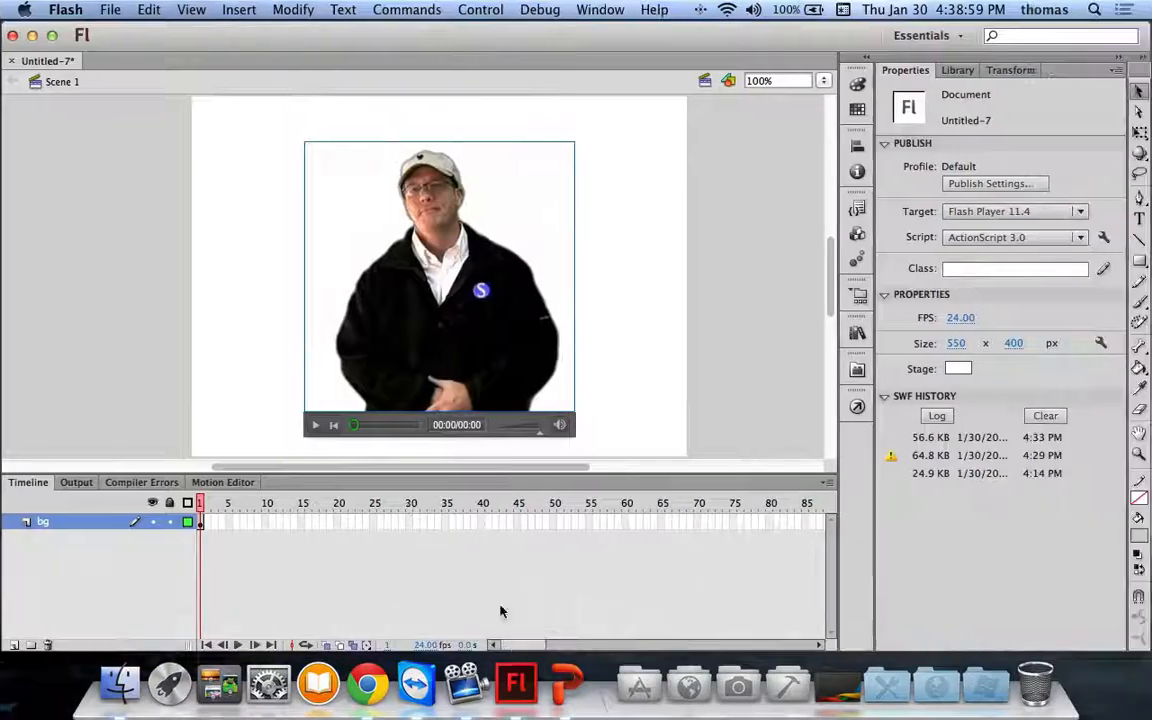
click(11, 60)
click(366, 162)
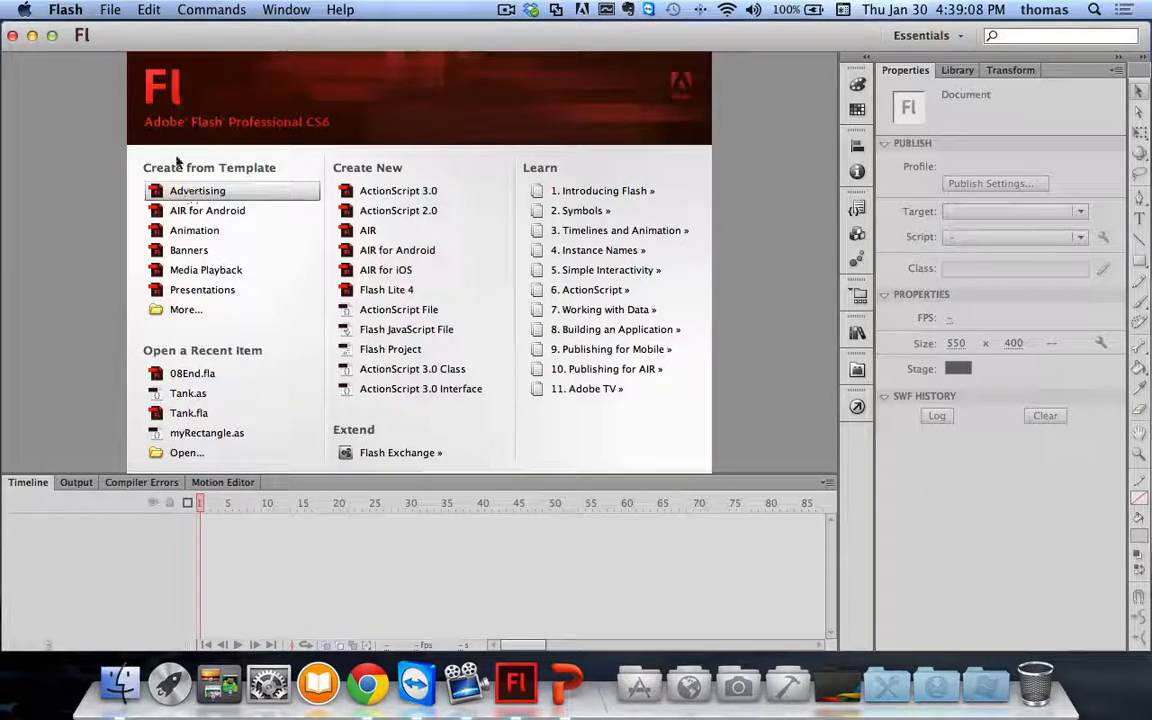
Step: Open 09End.fla from the Code Archive folder
click(110, 9)
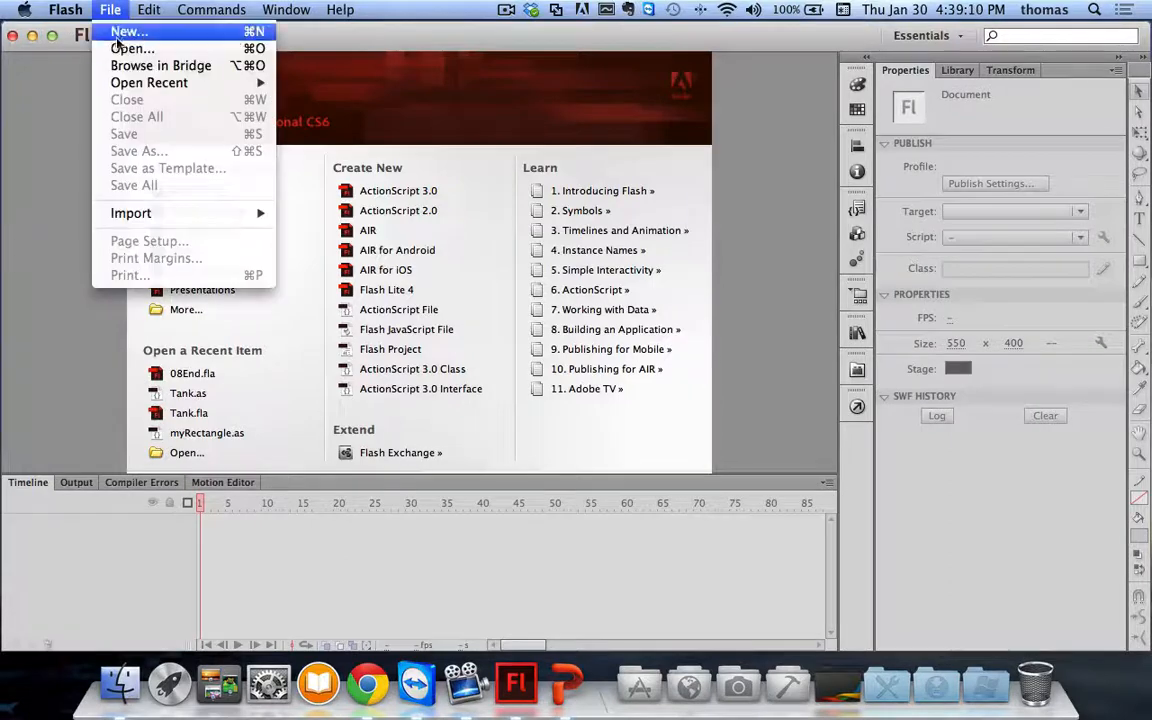
click(121, 47)
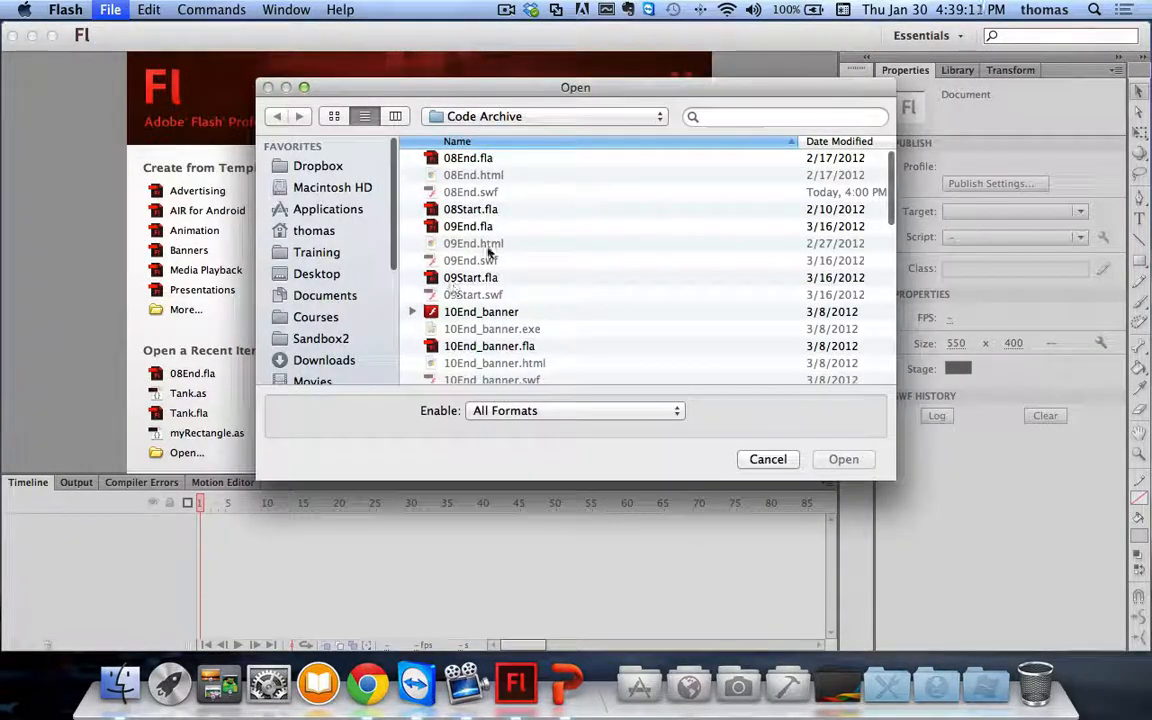
click(450, 226)
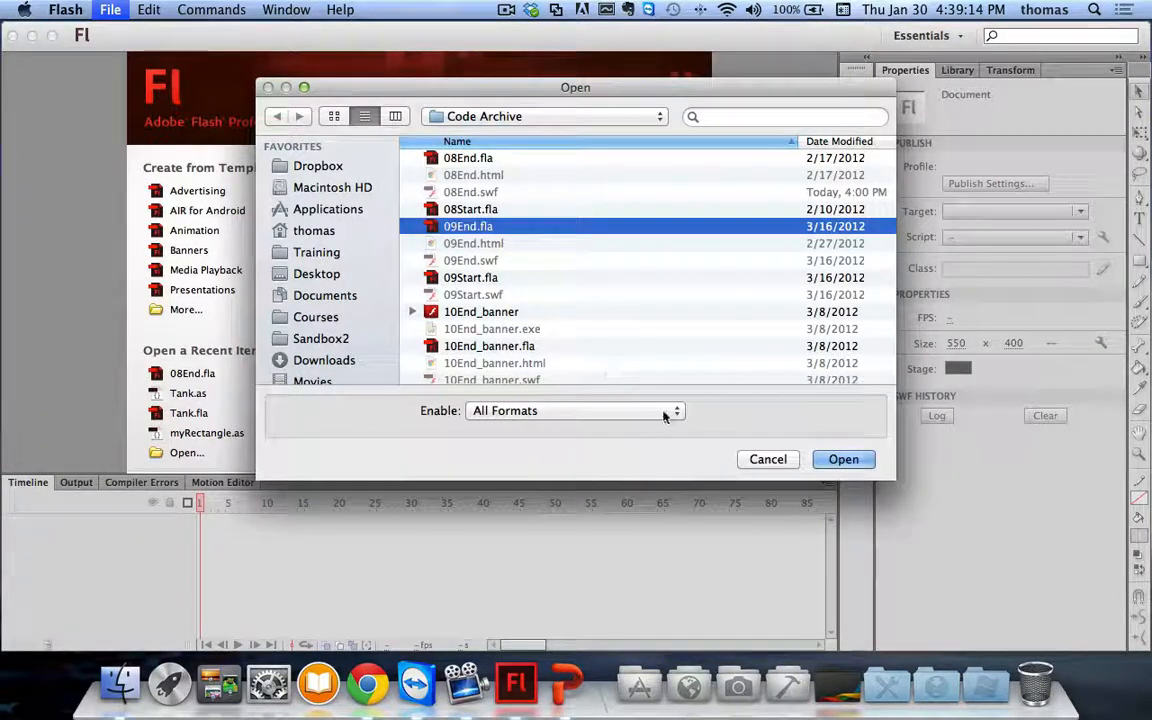
click(832, 462)
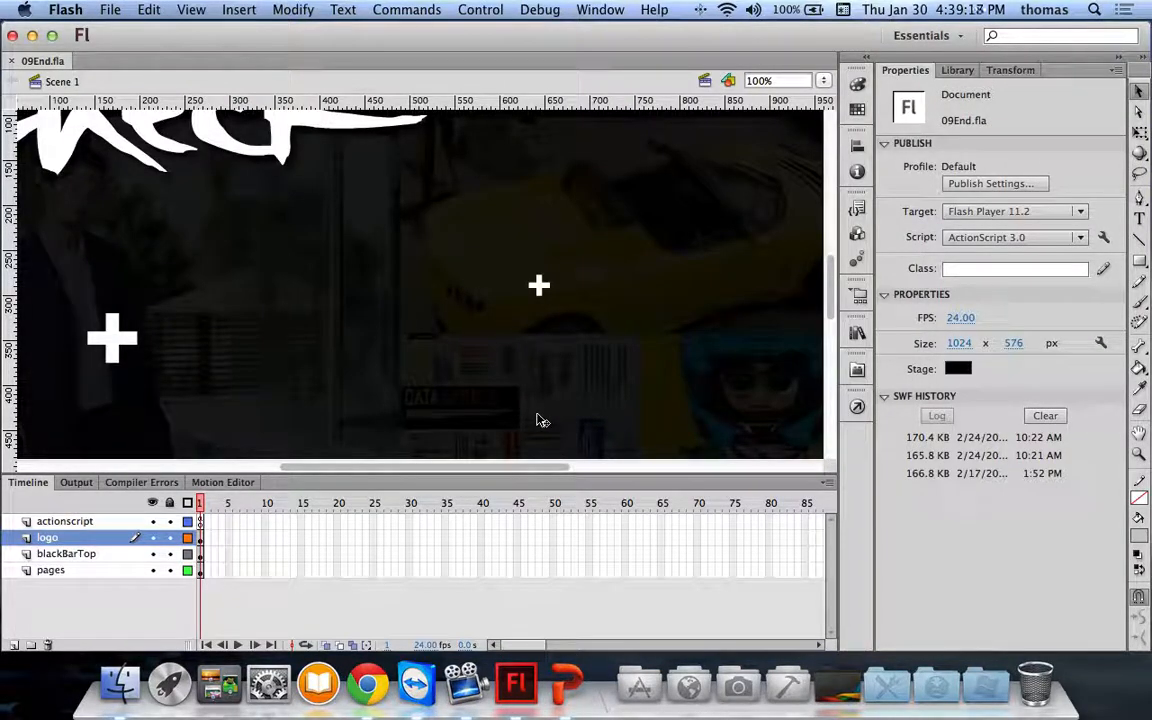
Step: Test the finished movie and view the Tesla Motors and Lifestyle pages, going back to the home page after each
key(super+Return)
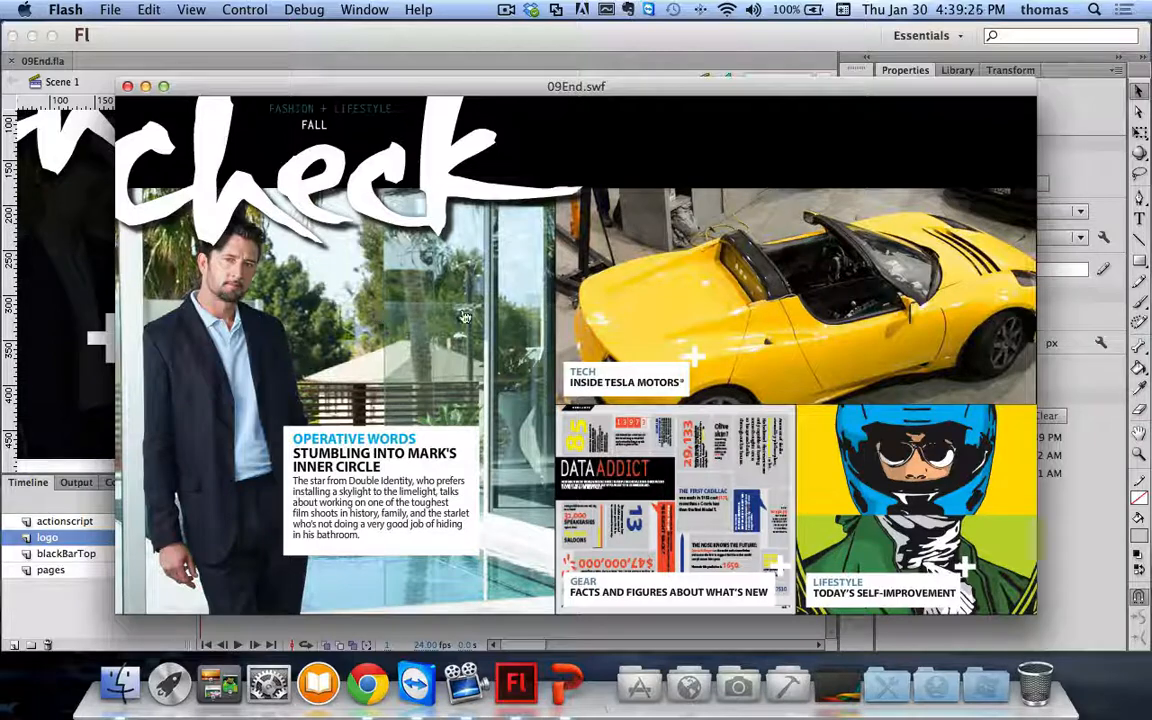
click(759, 253)
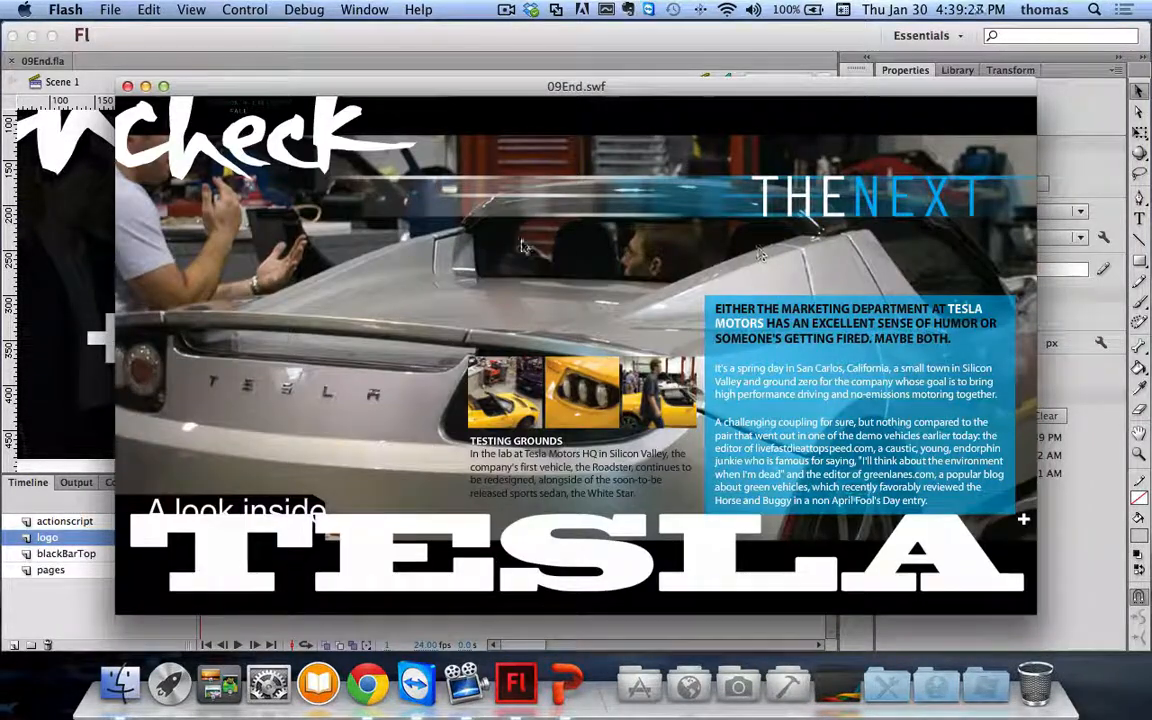
click(812, 195)
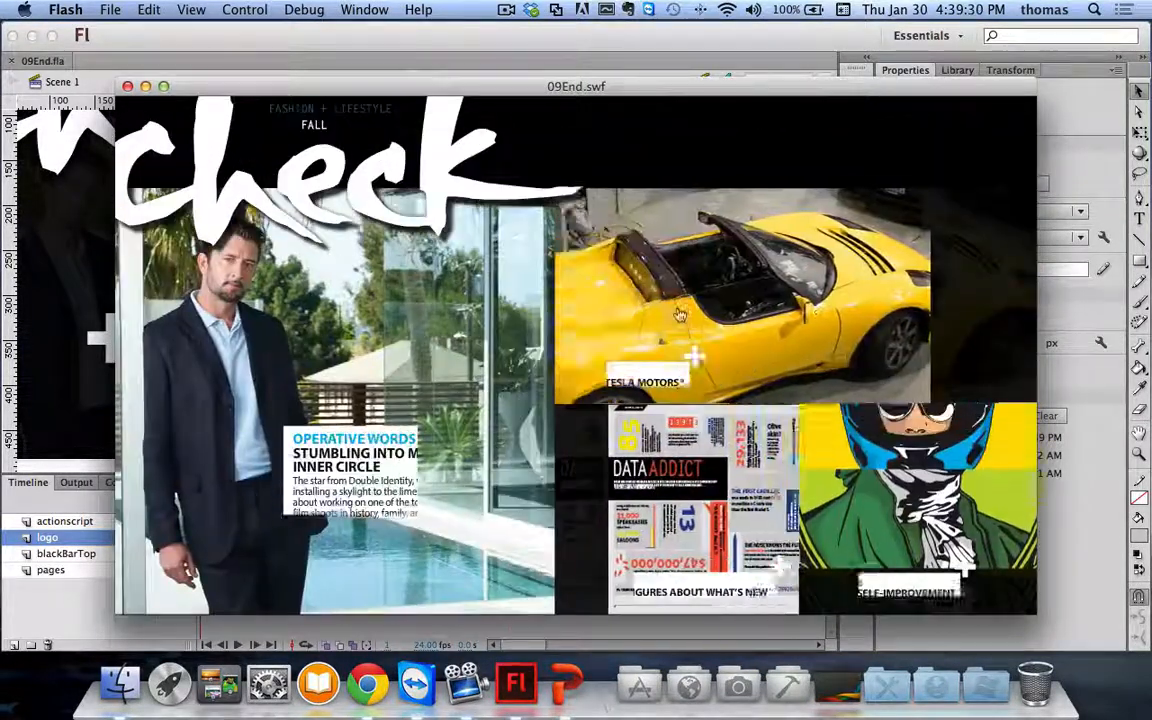
click(916, 502)
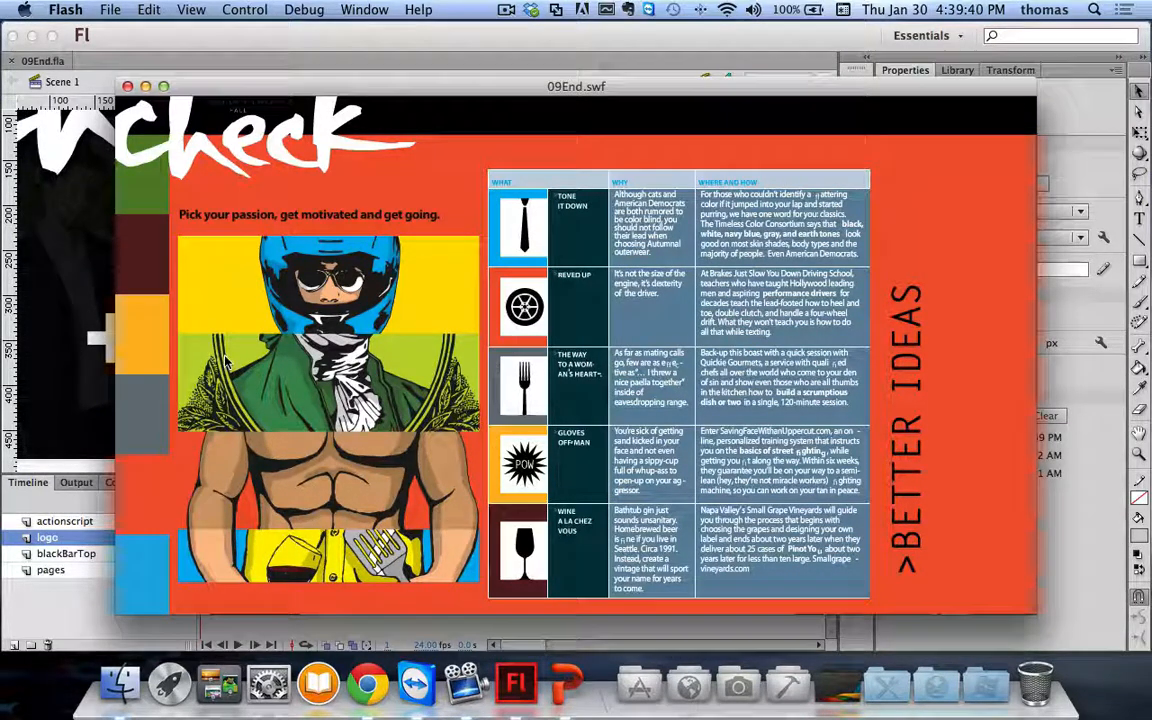
click(298, 305)
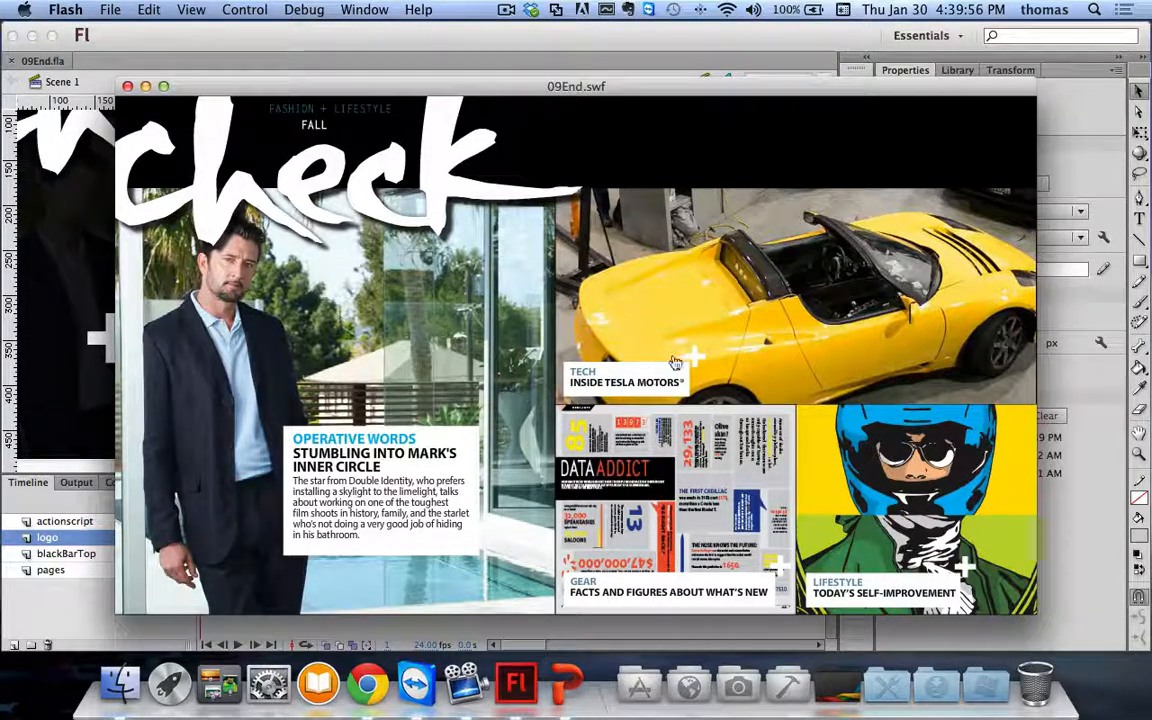
Step: View the Operative Words, Data Addict and Tesla pages in the test movie, and close the preview
click(350, 333)
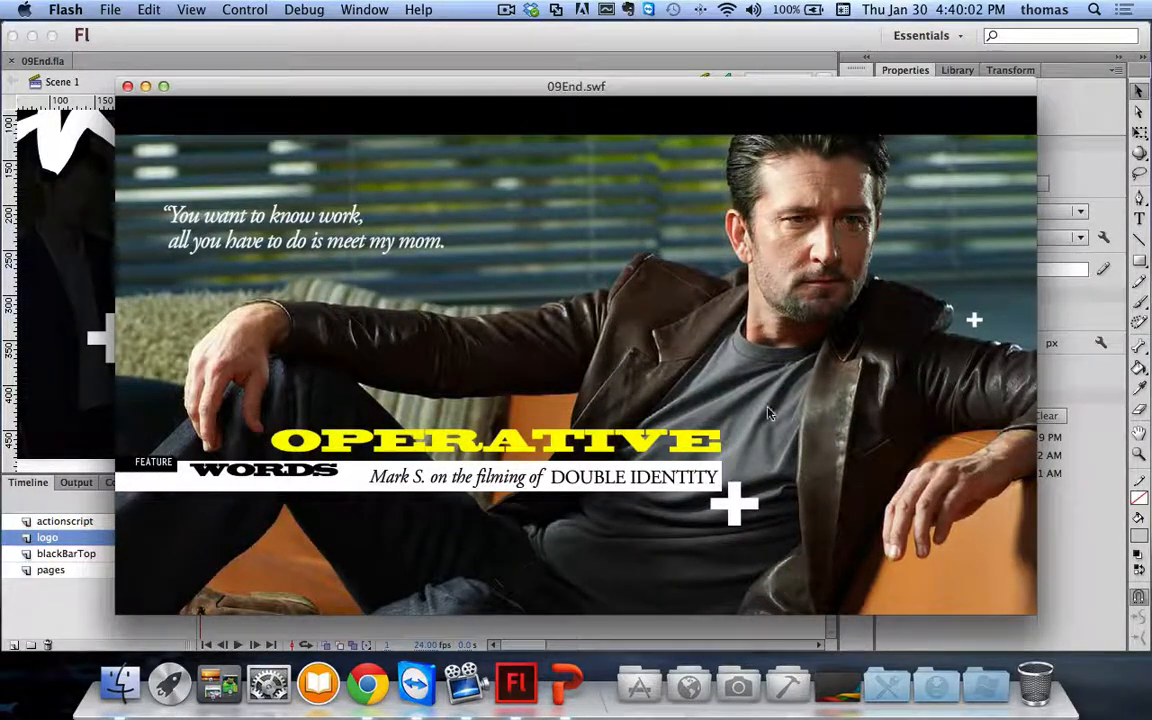
click(551, 352)
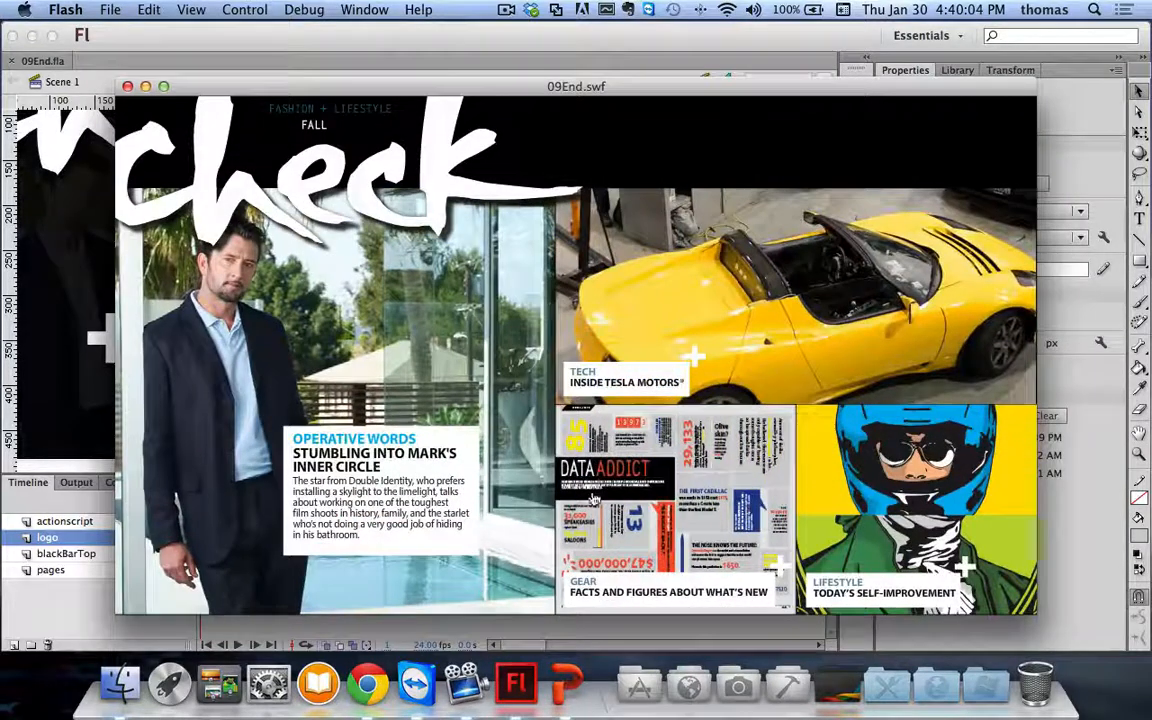
click(574, 456)
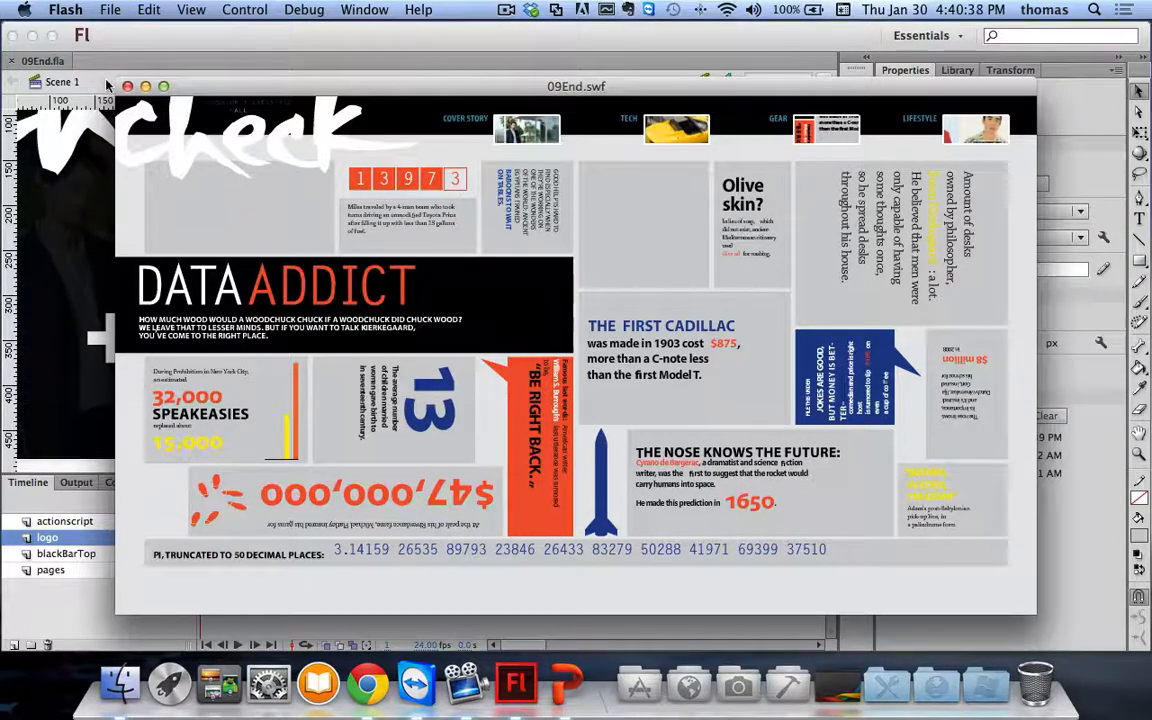
click(175, 183)
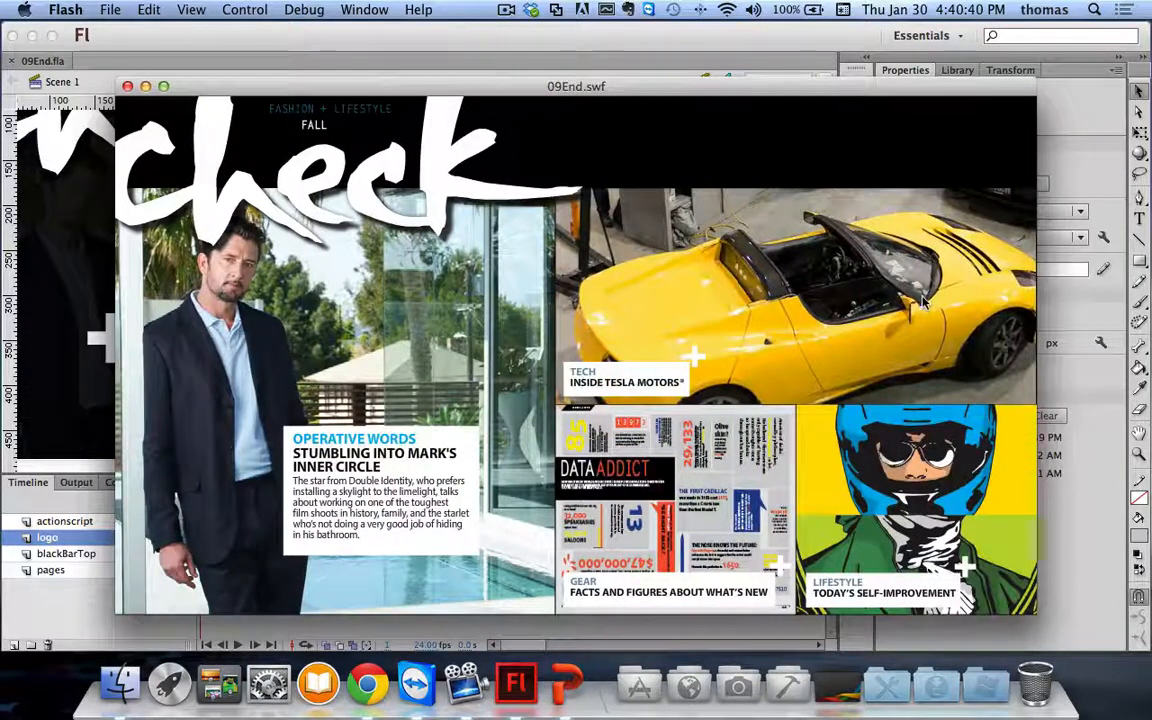
click(828, 274)
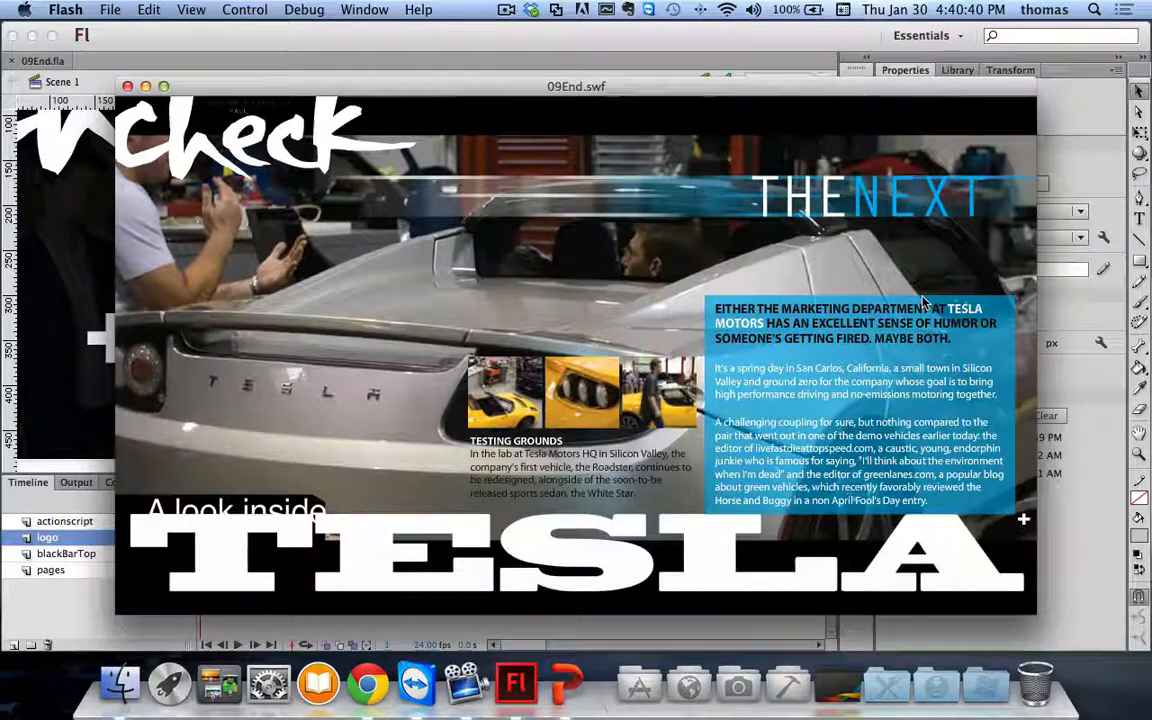
click(128, 87)
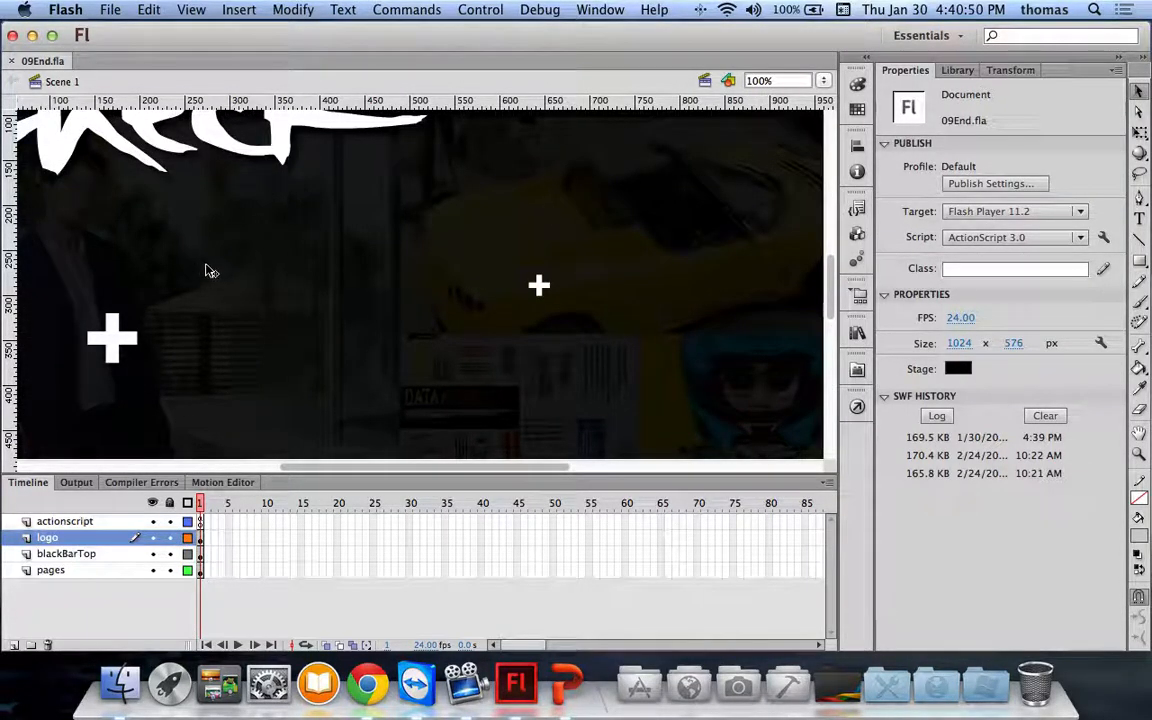
Step: Close 09End.fla and open 09Start.fla from the Code Archive folder
click(13, 61)
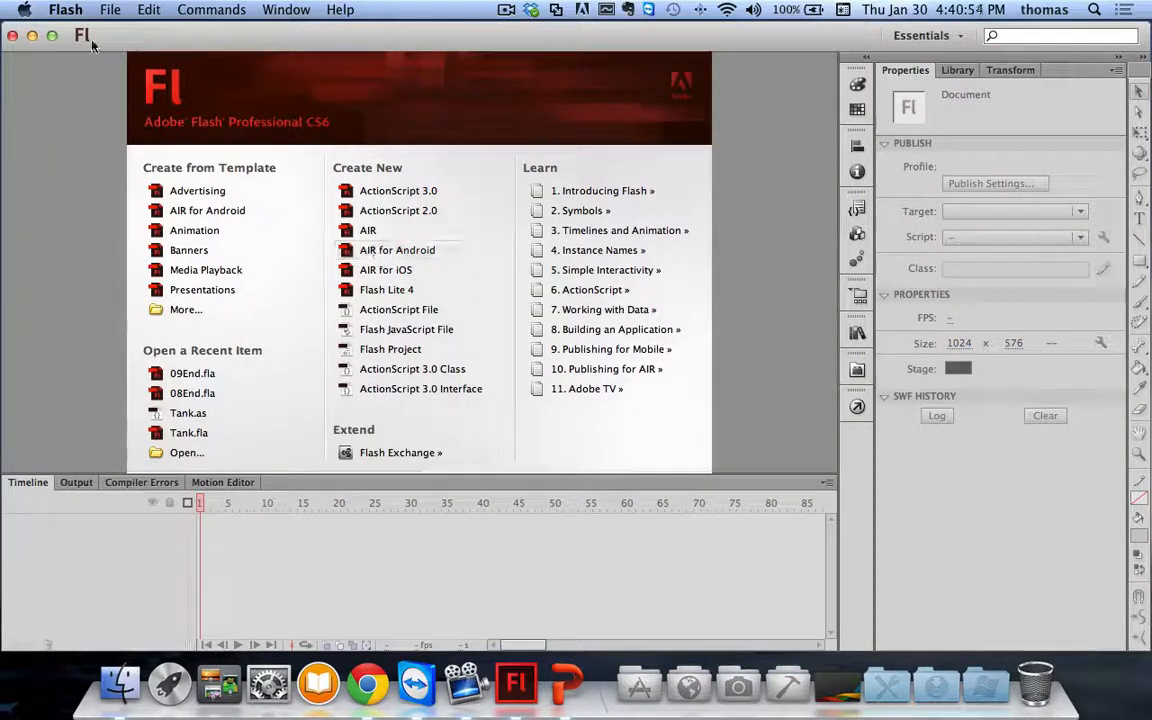
click(110, 10)
click(125, 49)
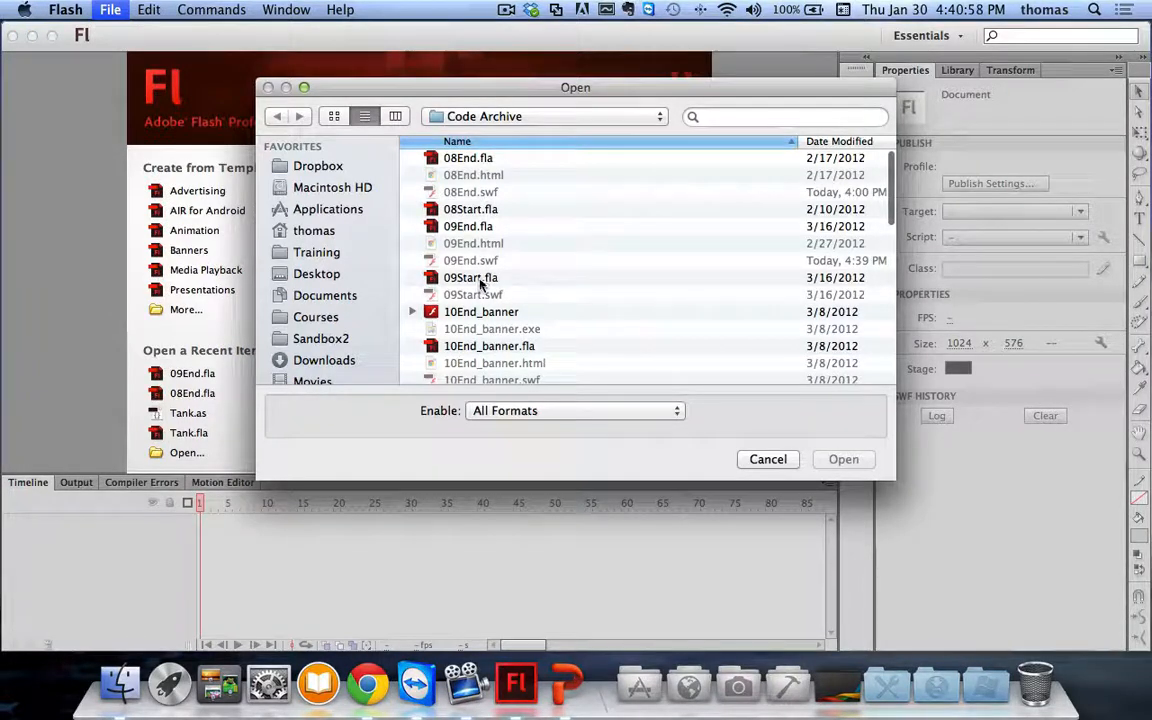
click(480, 277)
click(843, 459)
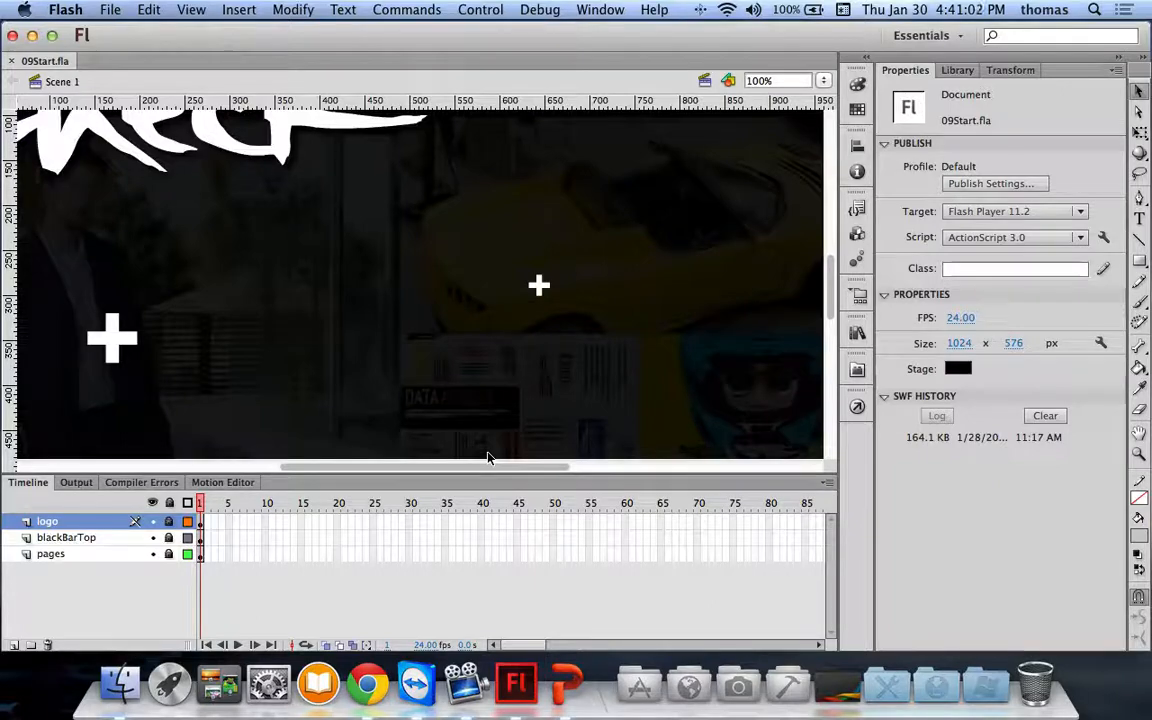
Step: Test the 09Start.fla movie and close its preview
key(super+Return)
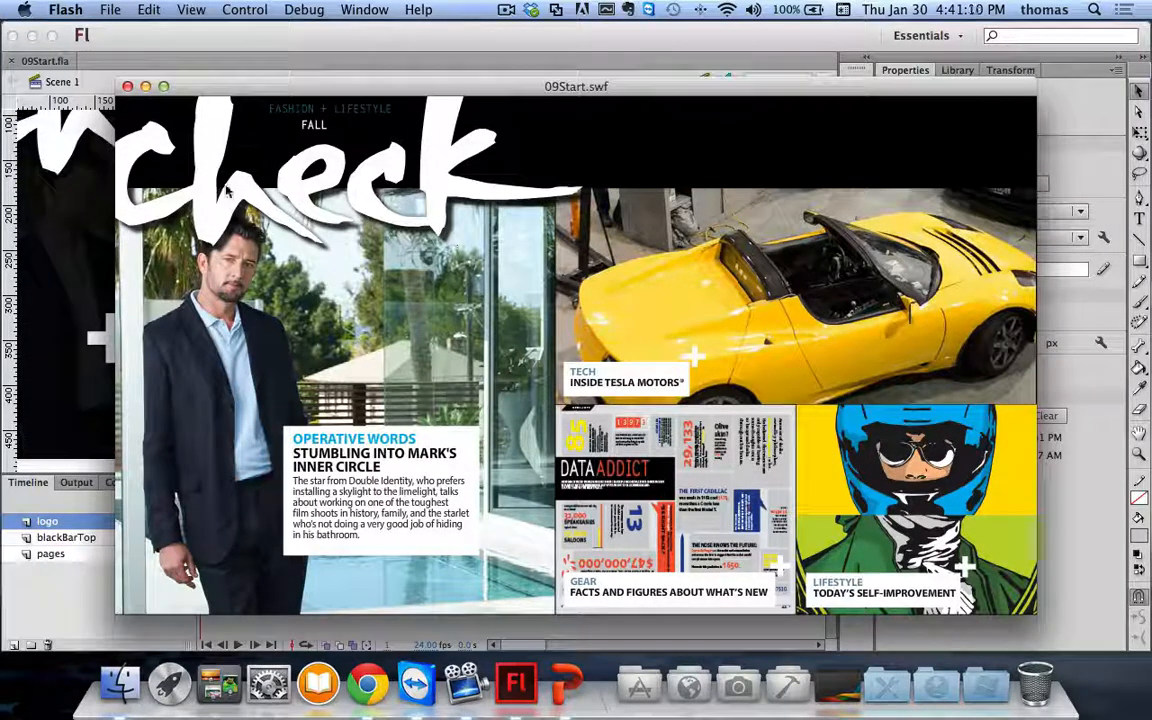
key(super+w)
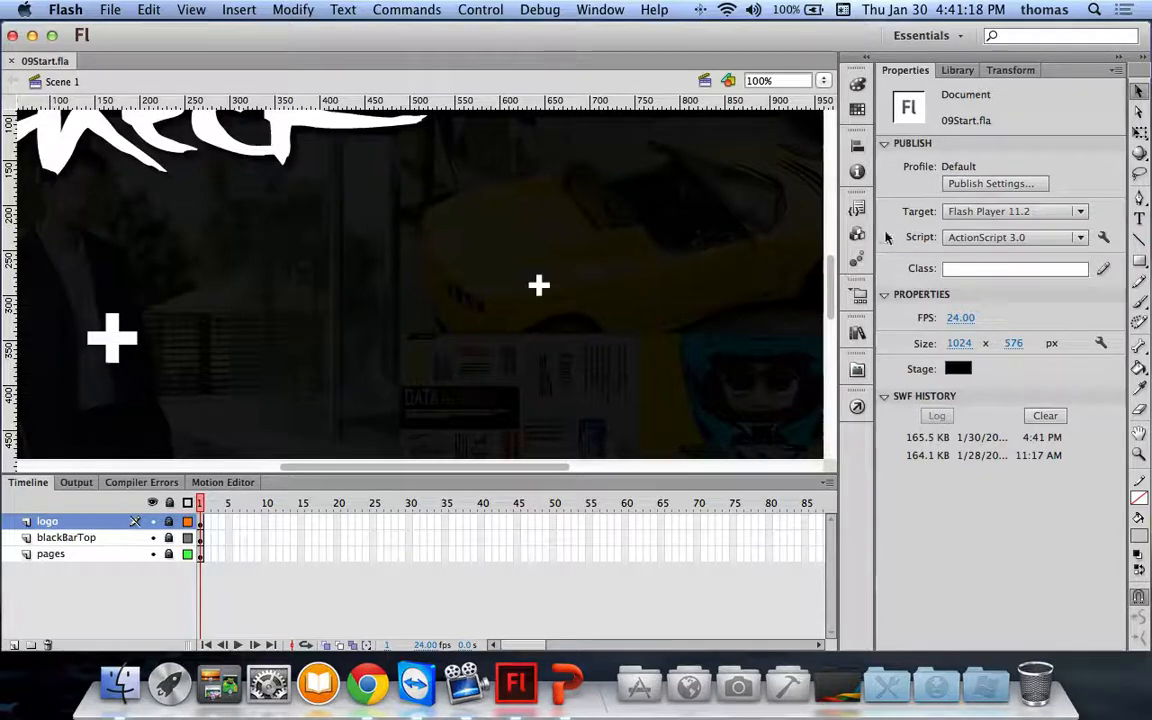
Step: Show the whole stage and toggle the logo, blackBarTop and pages layers off and on to examine their contents
click(823, 80)
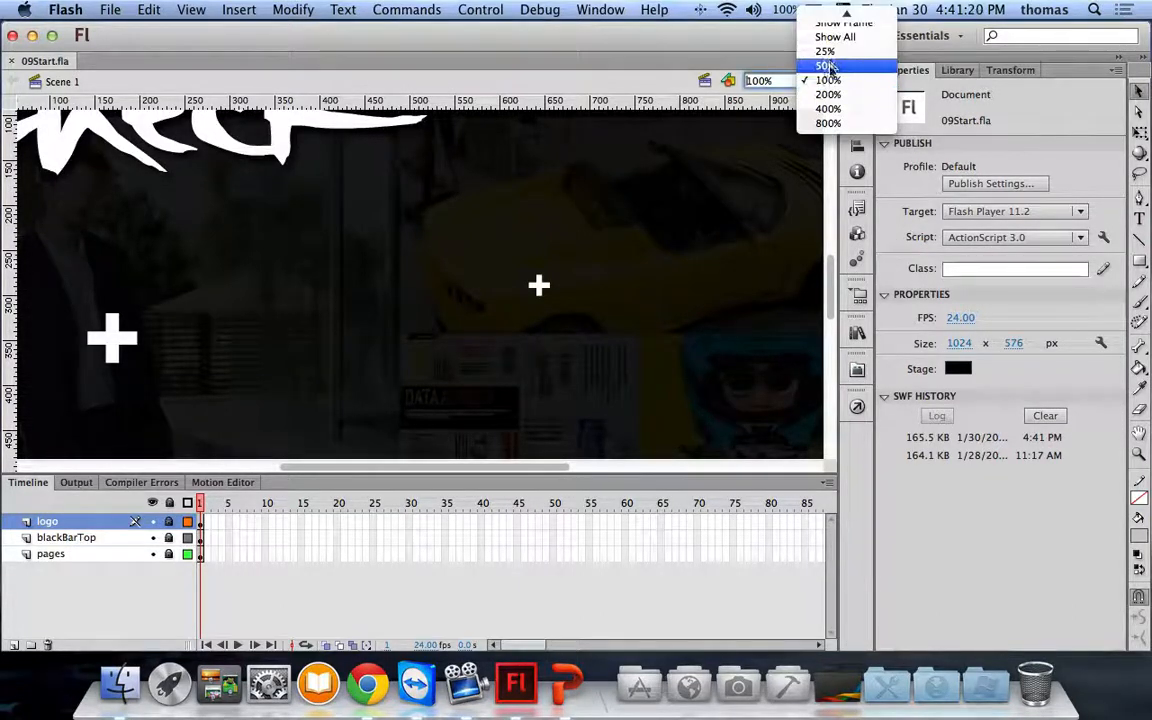
click(835, 36)
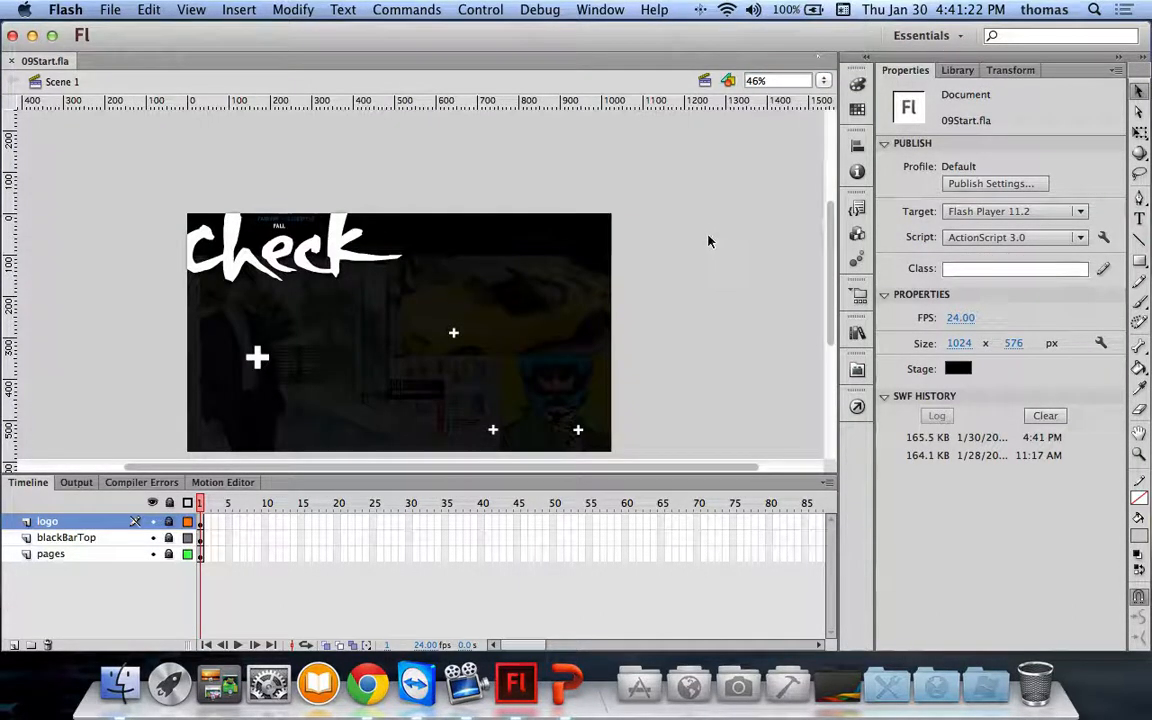
drag(828, 239, 828, 249)
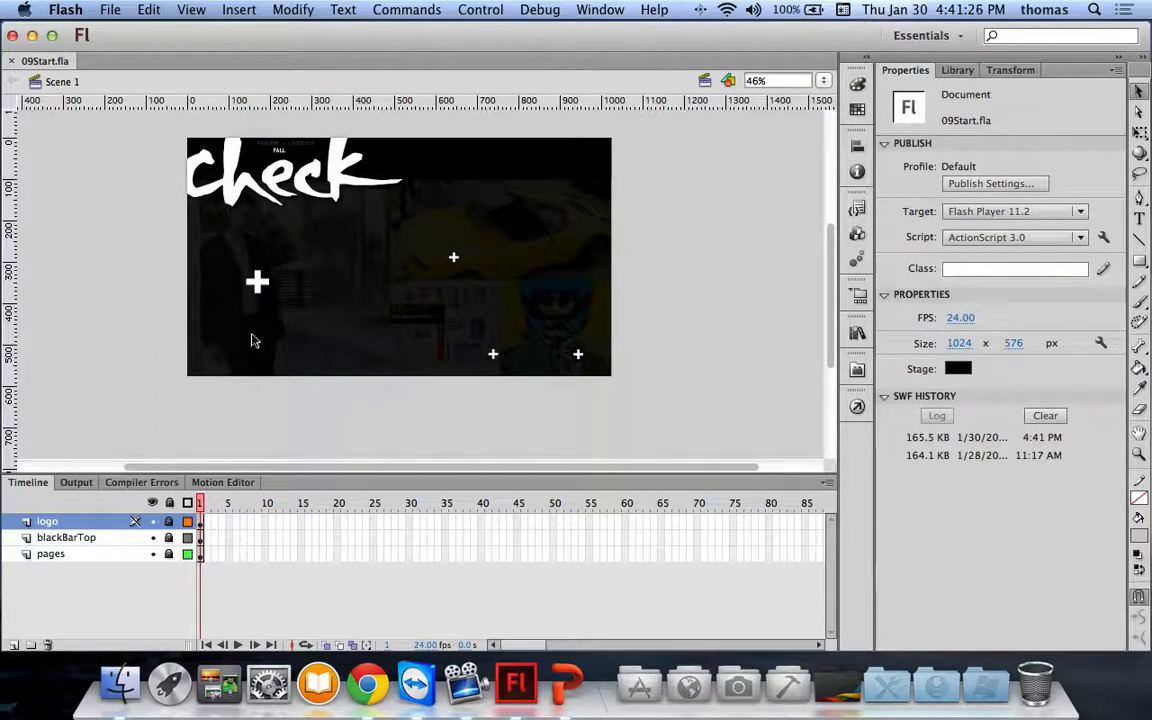
click(155, 521)
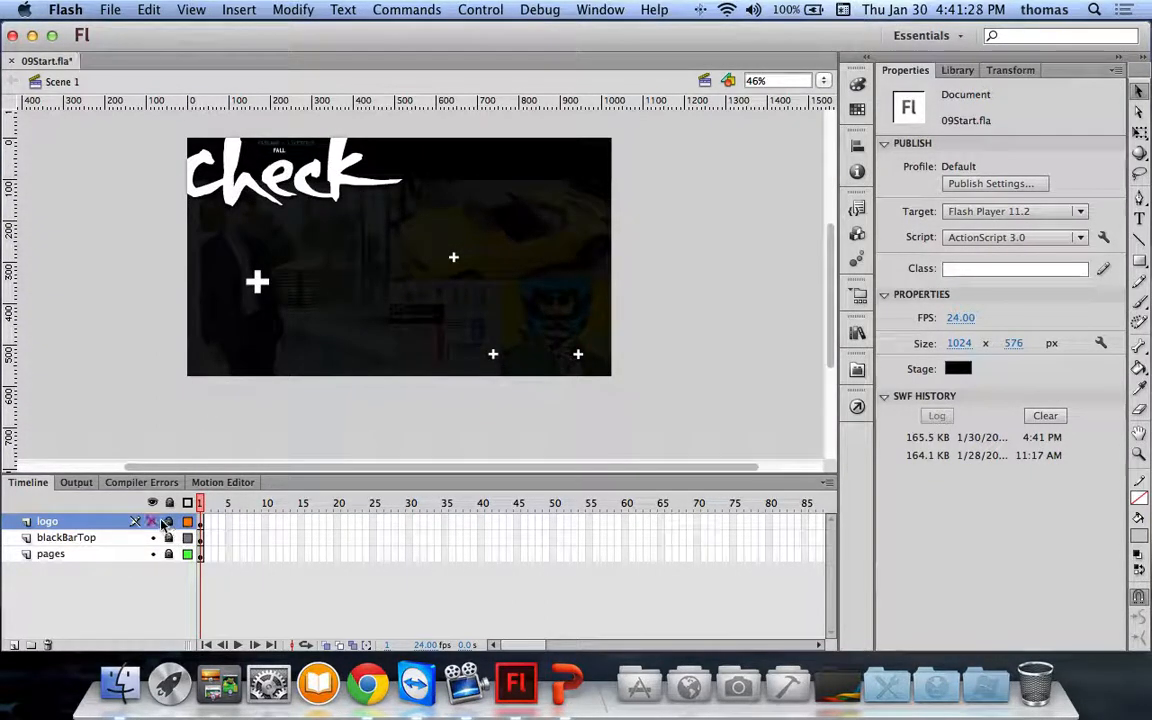
click(153, 521)
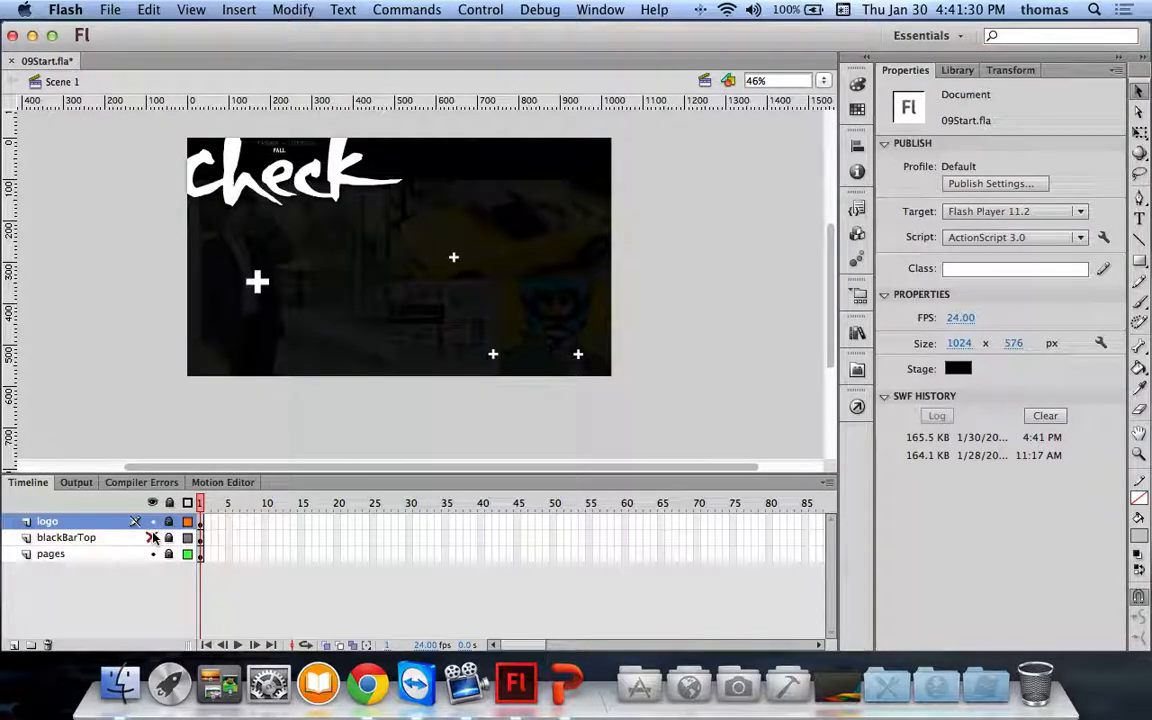
click(152, 554)
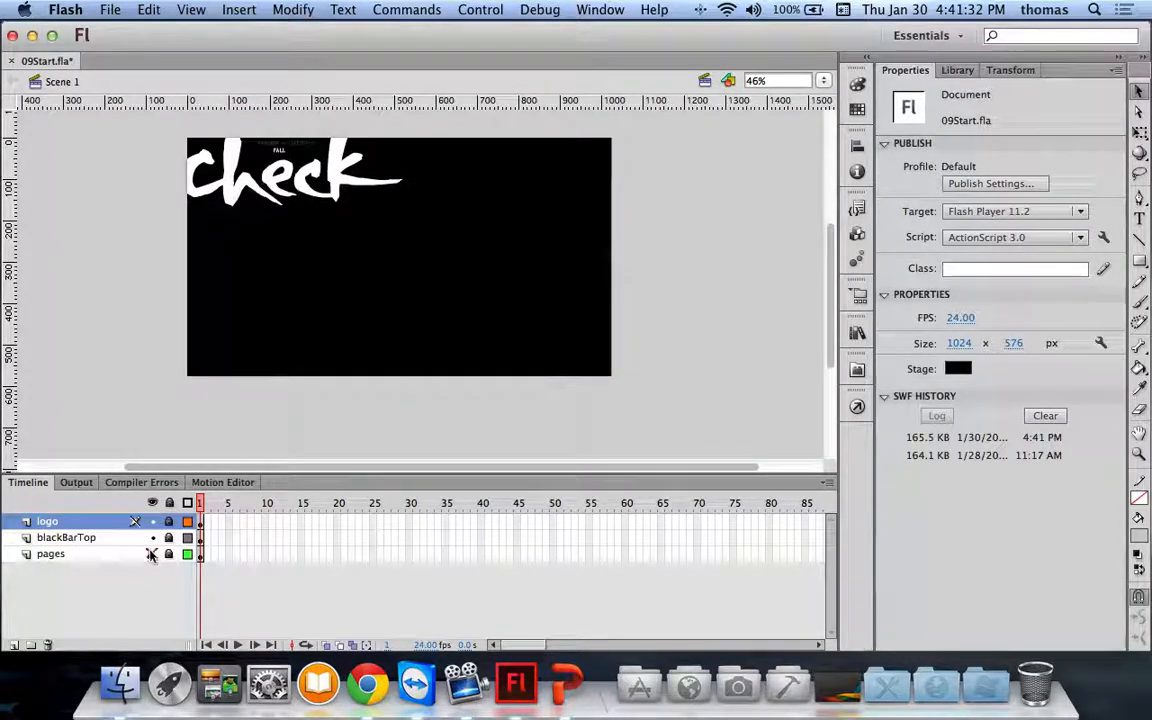
click(154, 554)
click(153, 538)
click(153, 538)
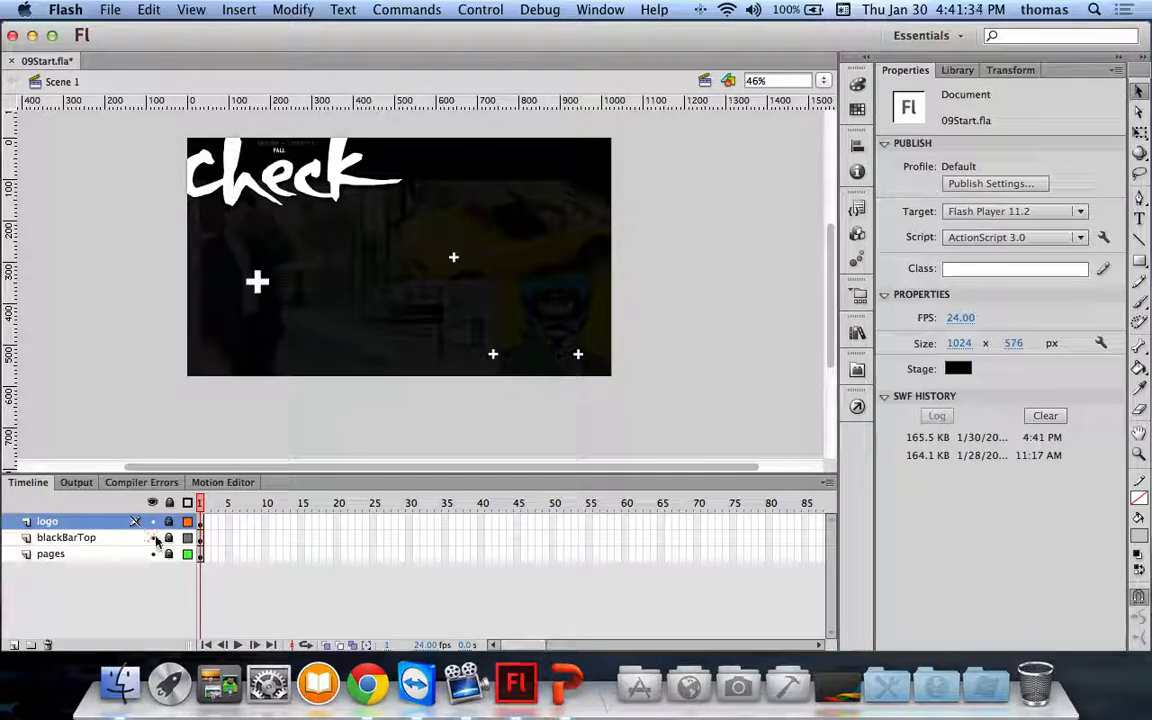
Step: Unlock the logo, blackBarTop and pages layers and inspect the four home buttons and the logo on the stage
click(169, 521)
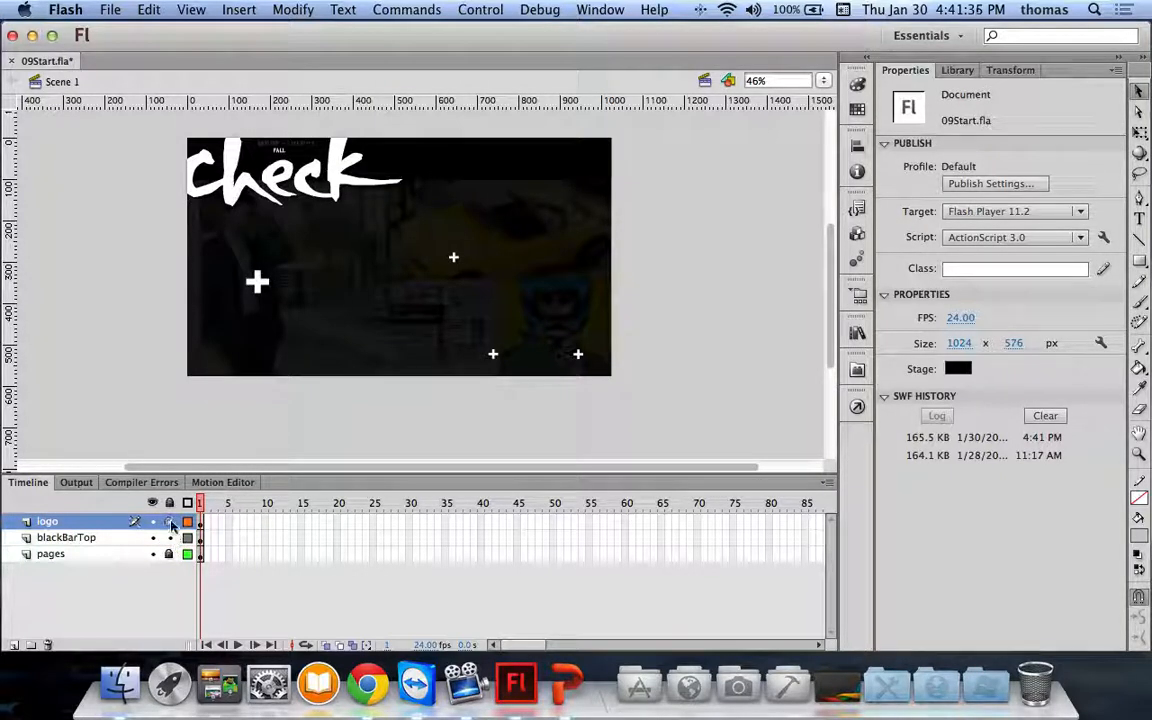
click(169, 553)
click(257, 283)
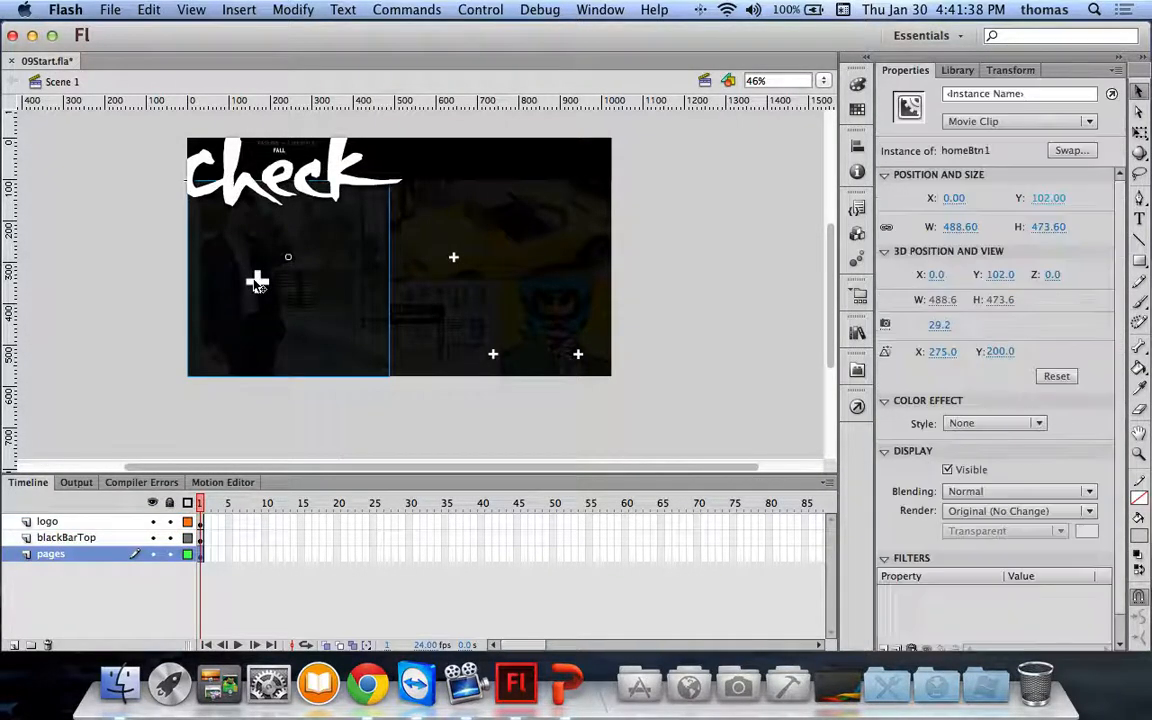
click(453, 258)
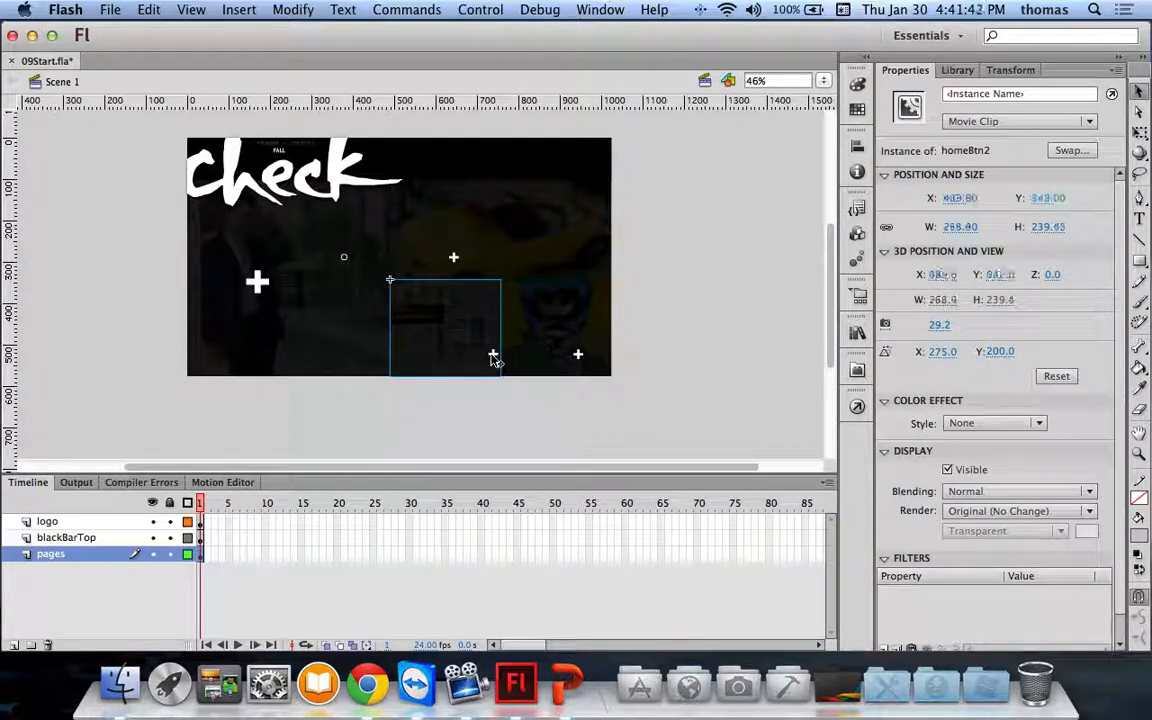
click(551, 357)
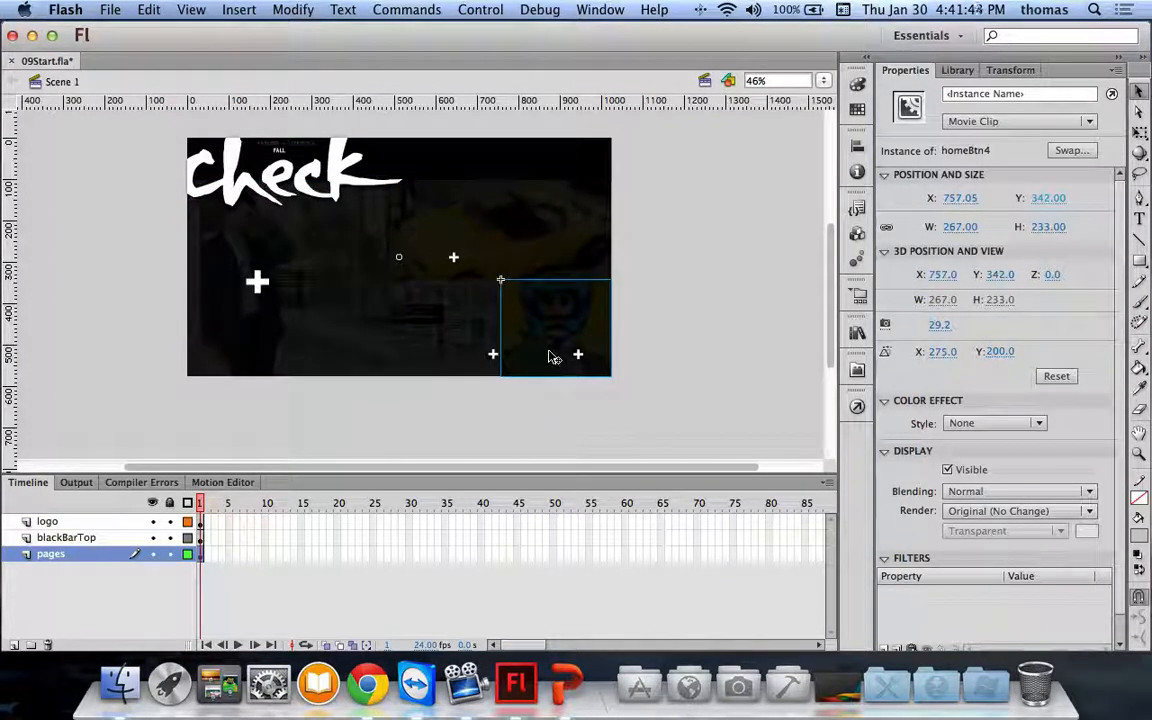
click(456, 329)
click(455, 263)
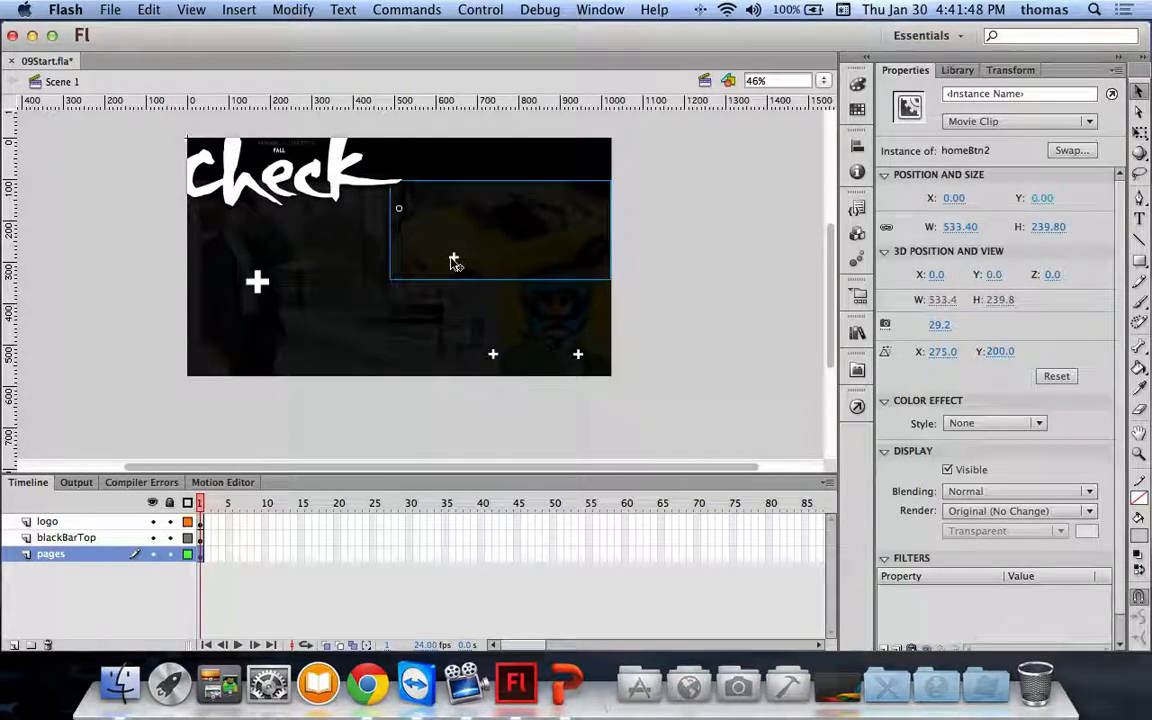
click(268, 190)
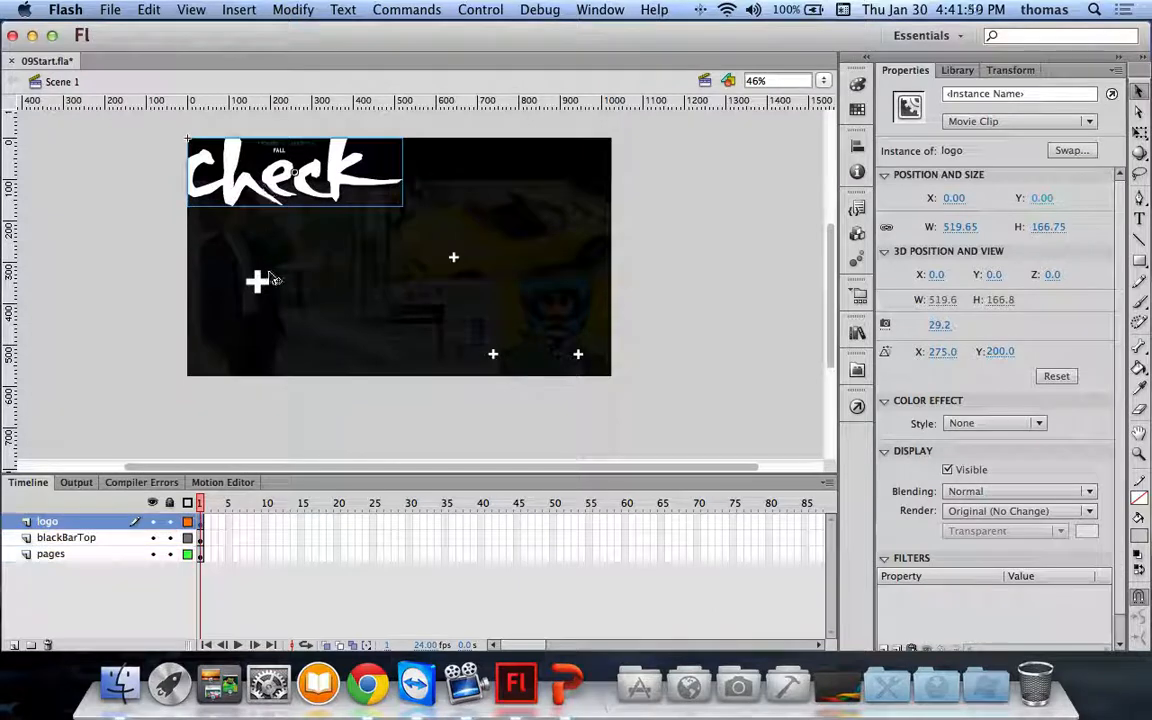
click(262, 279)
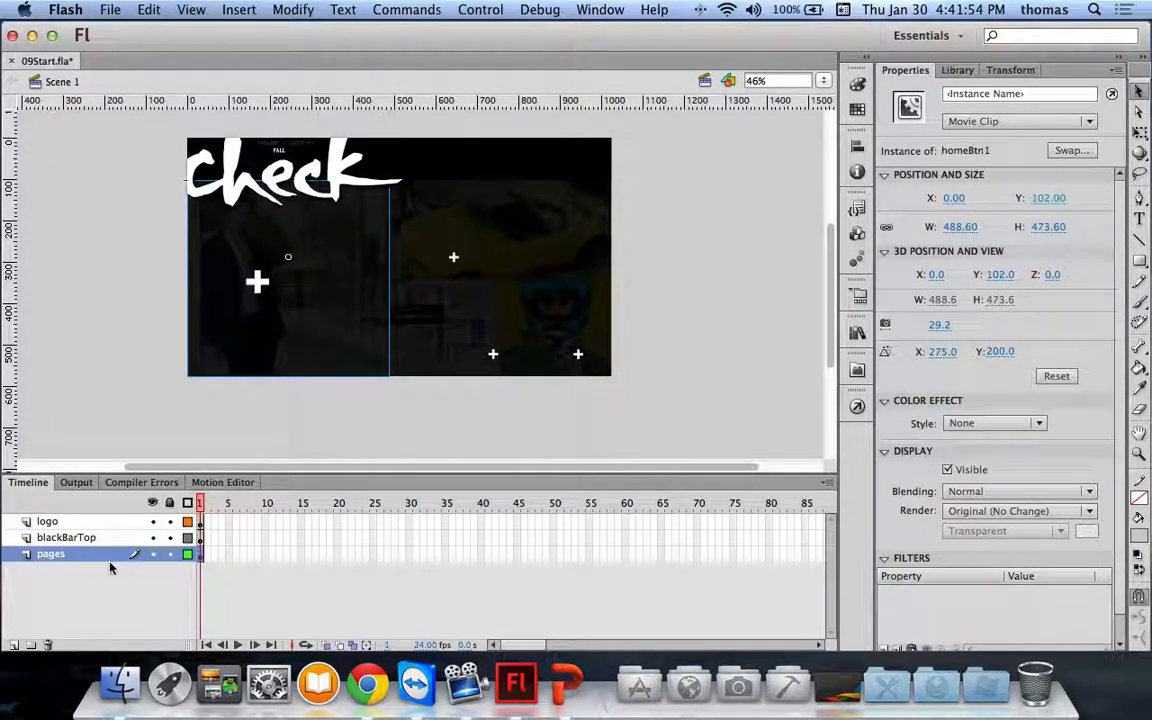
Step: Browse the library's symbols and bitmaps folders and preview Bitmap 29, Bitmap 30, Data_Addict_page and dude_home.jpg
click(957, 70)
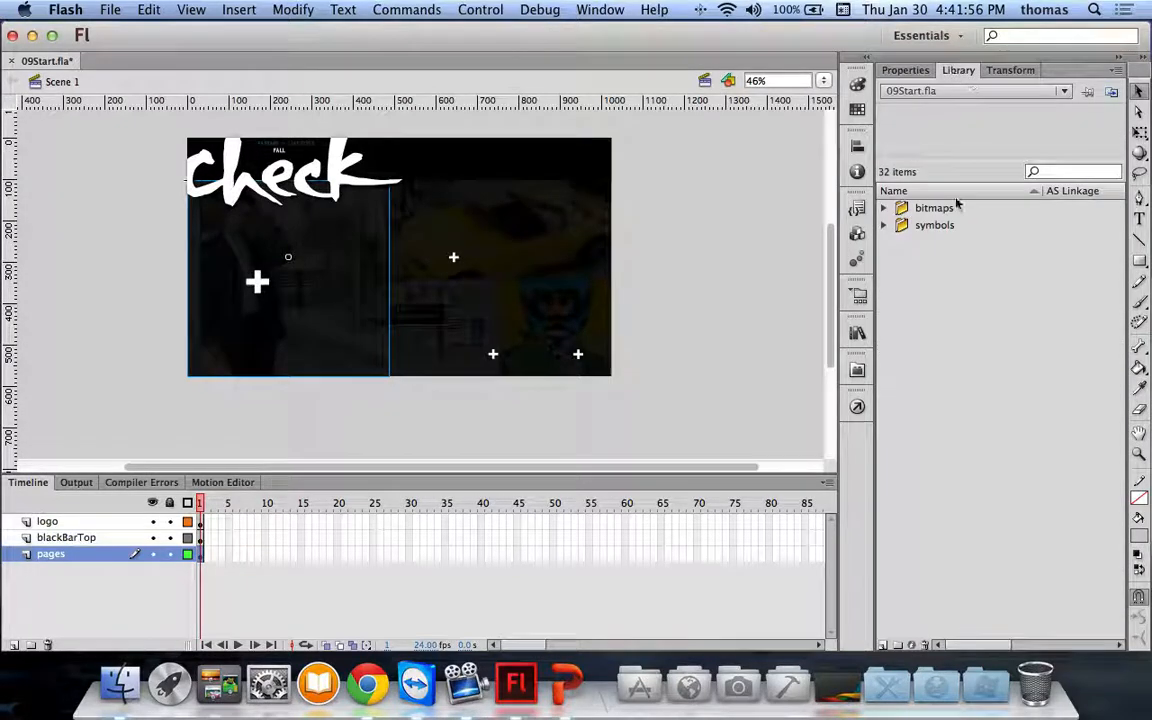
click(884, 225)
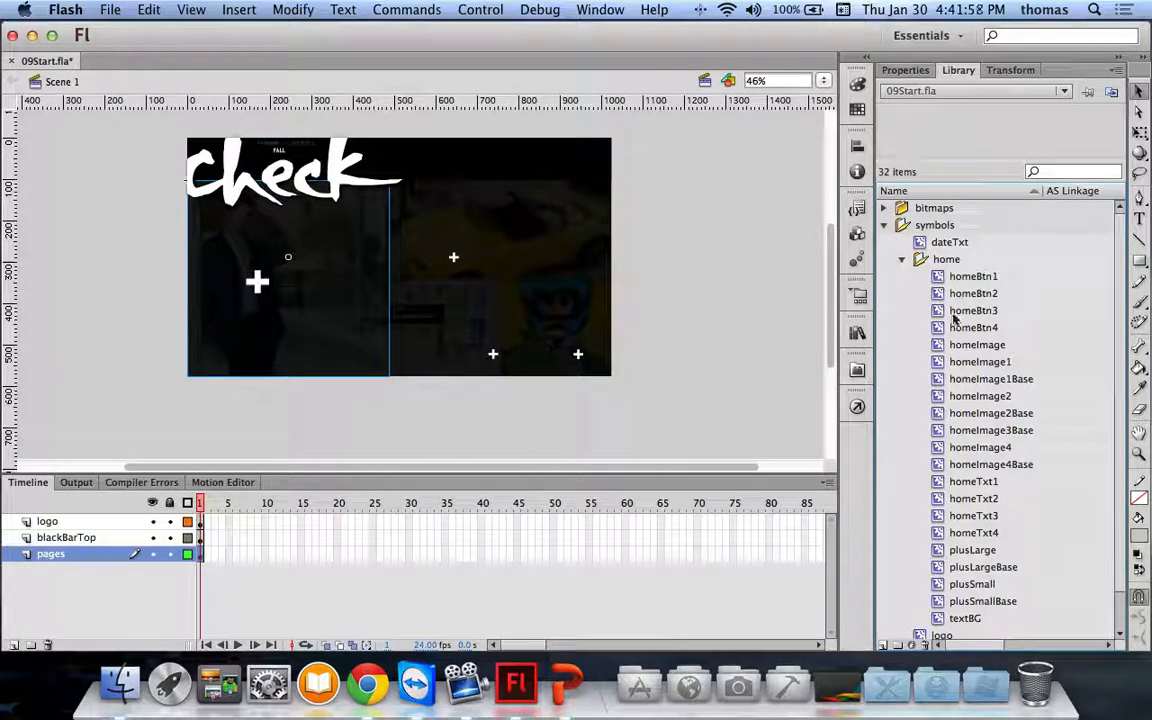
click(901, 259)
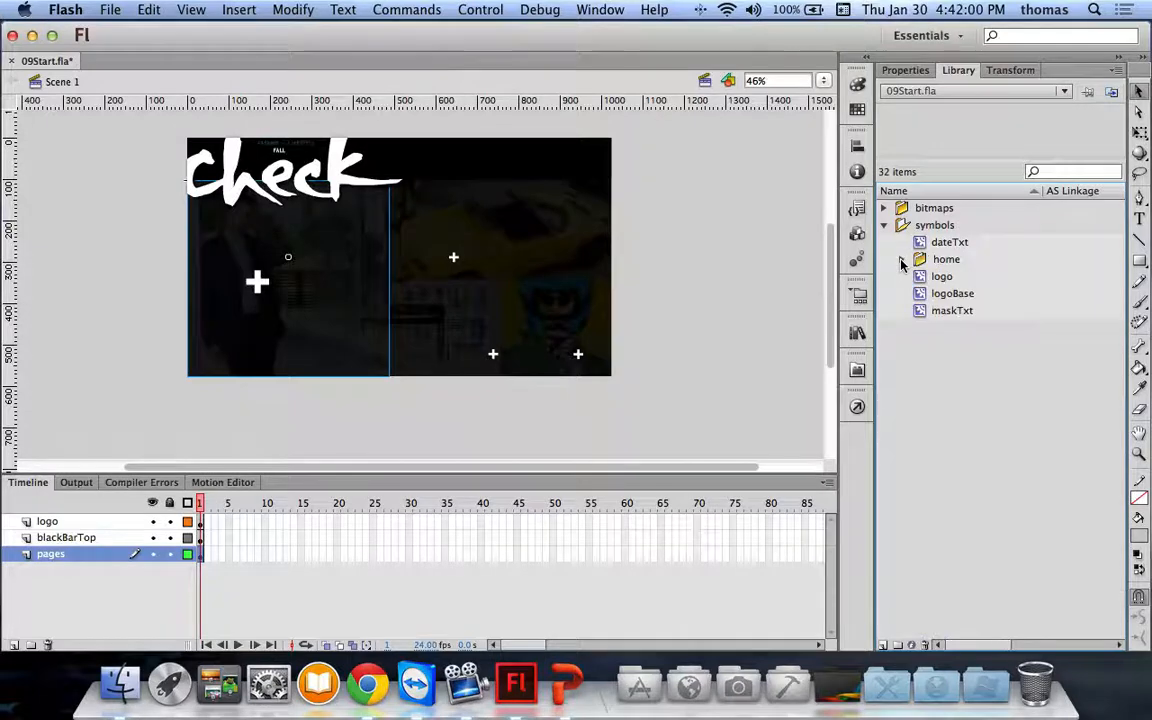
click(884, 208)
click(957, 228)
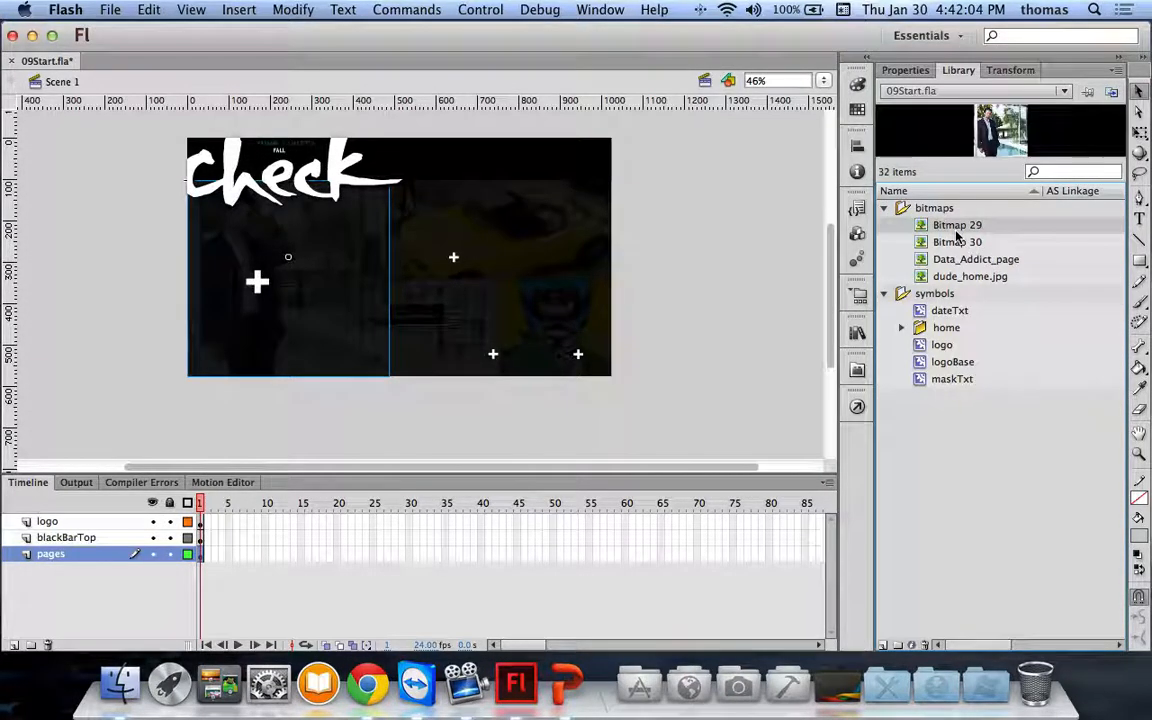
click(955, 242)
click(950, 262)
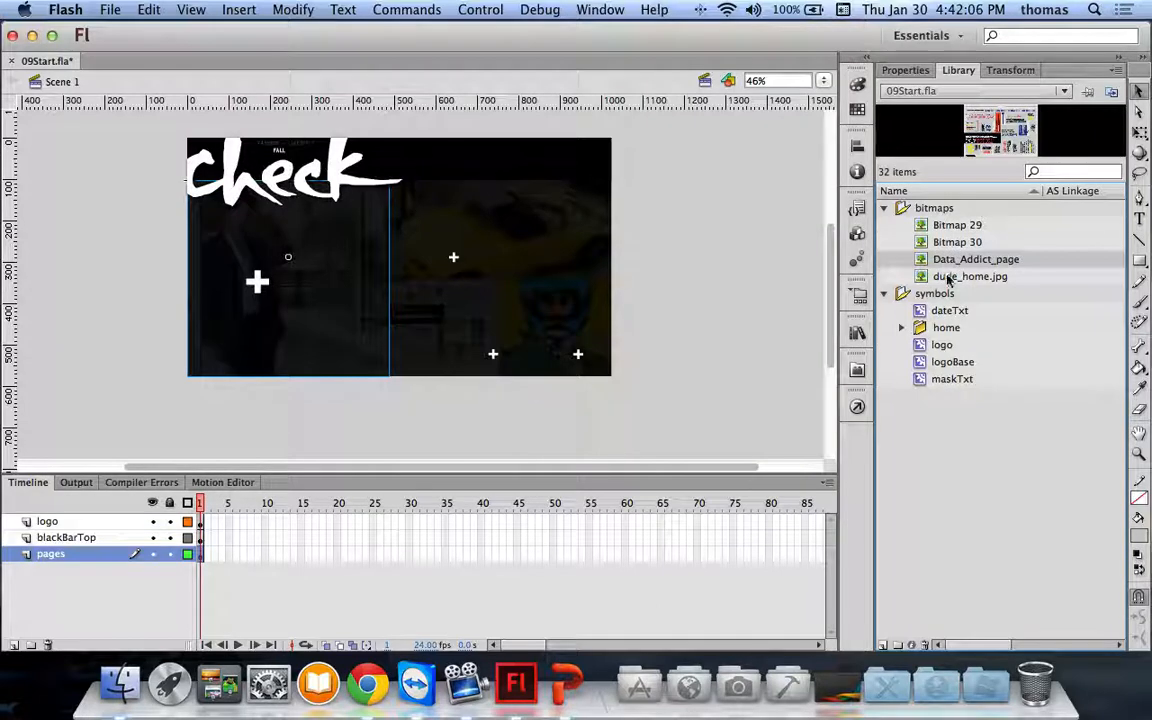
click(948, 277)
Step: Review the frame scripts inside homeBtn1, homeBtn2, homeBtn3 and homeBtn4, and close the script editor
click(857, 406)
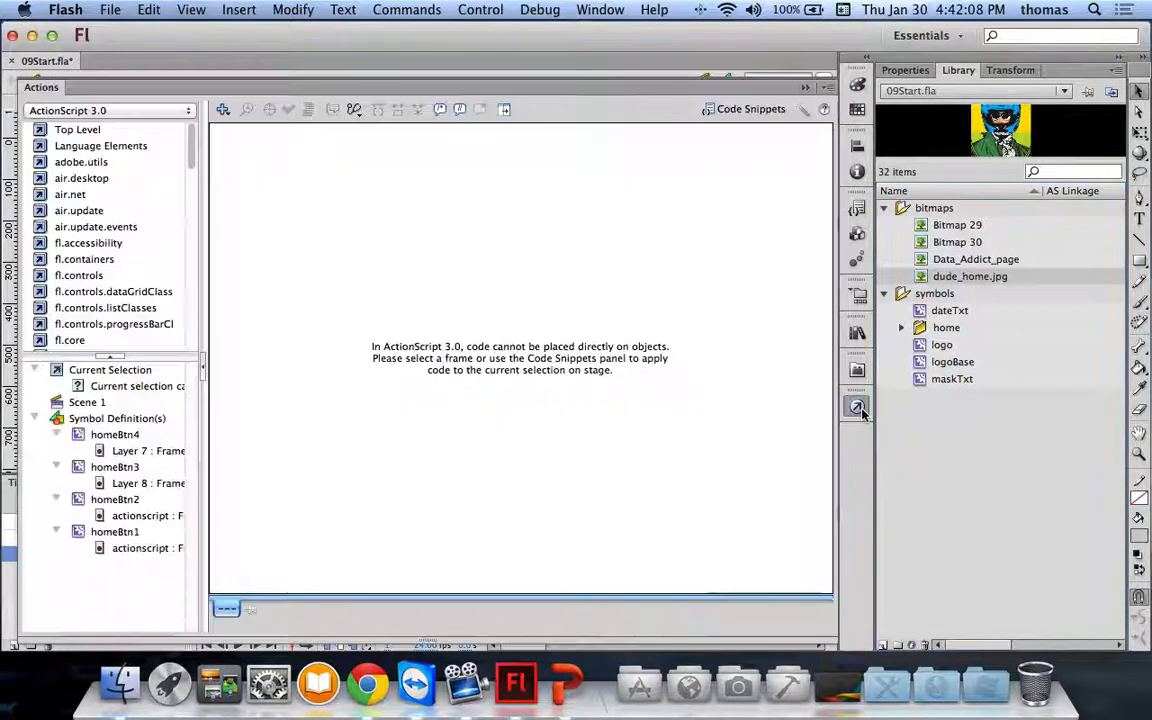
click(130, 450)
click(130, 483)
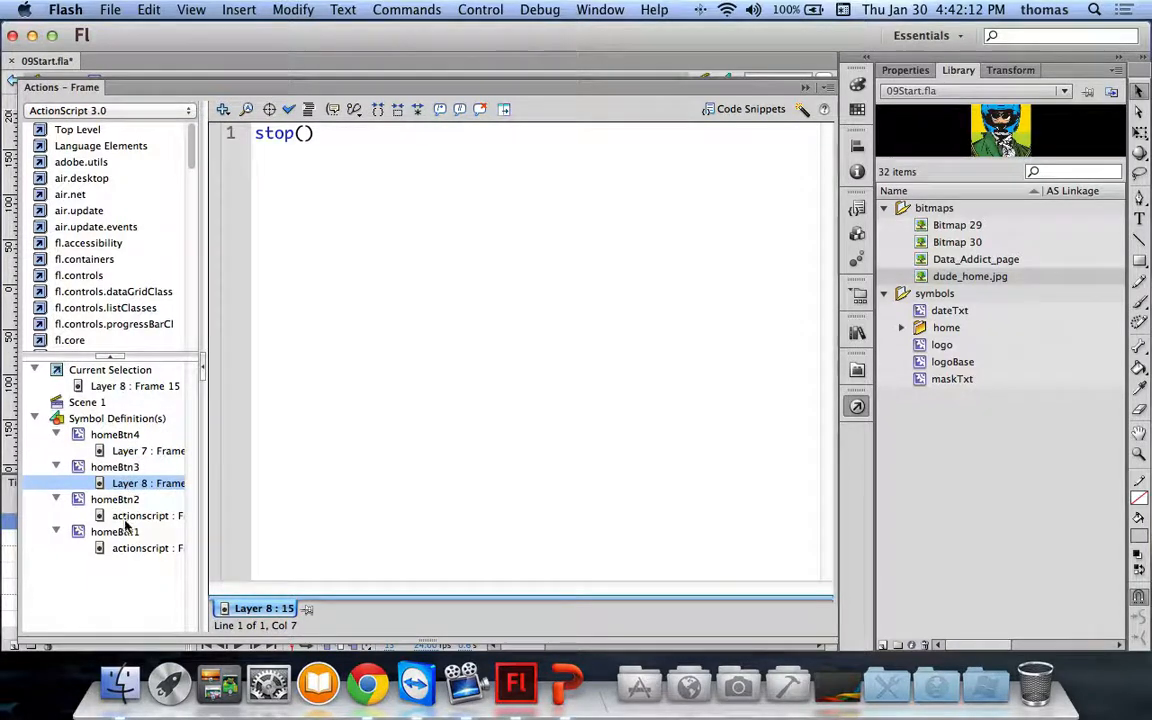
click(128, 515)
click(128, 548)
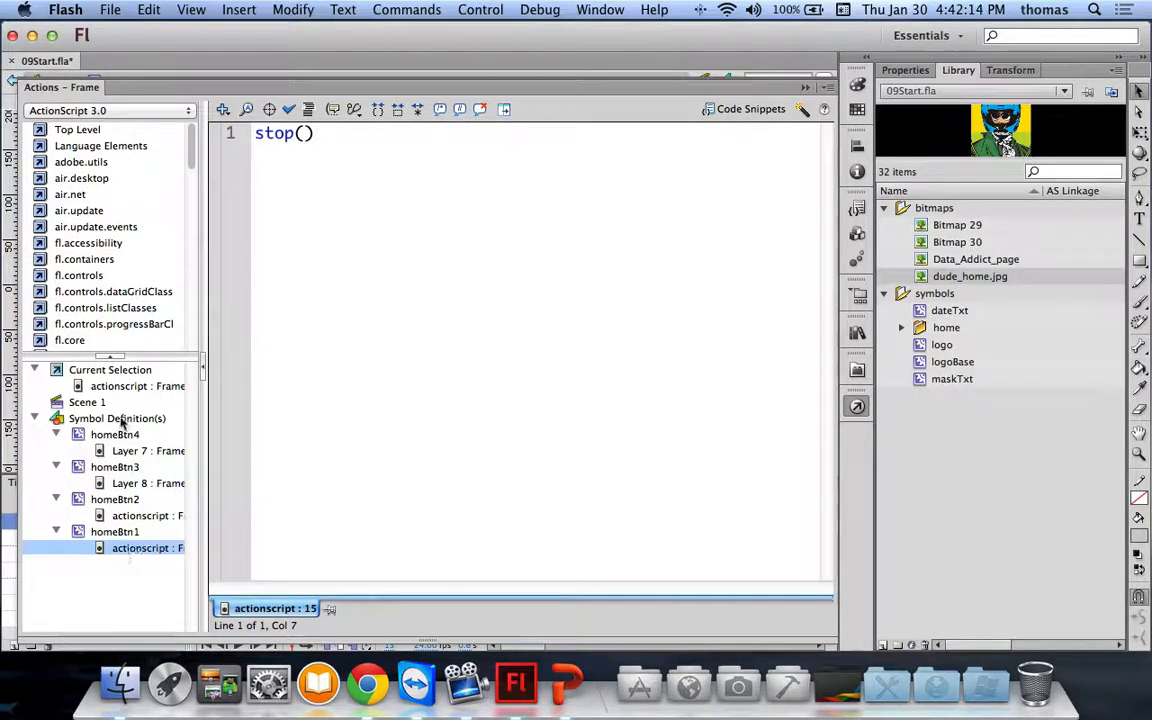
click(118, 388)
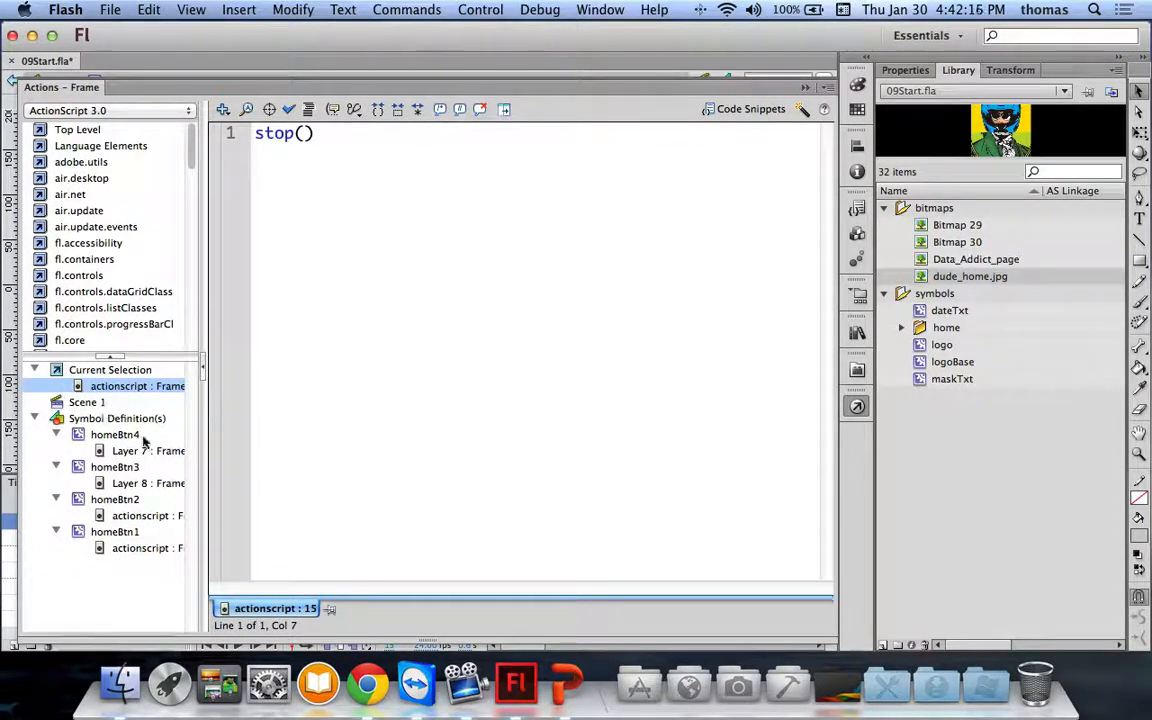
click(128, 451)
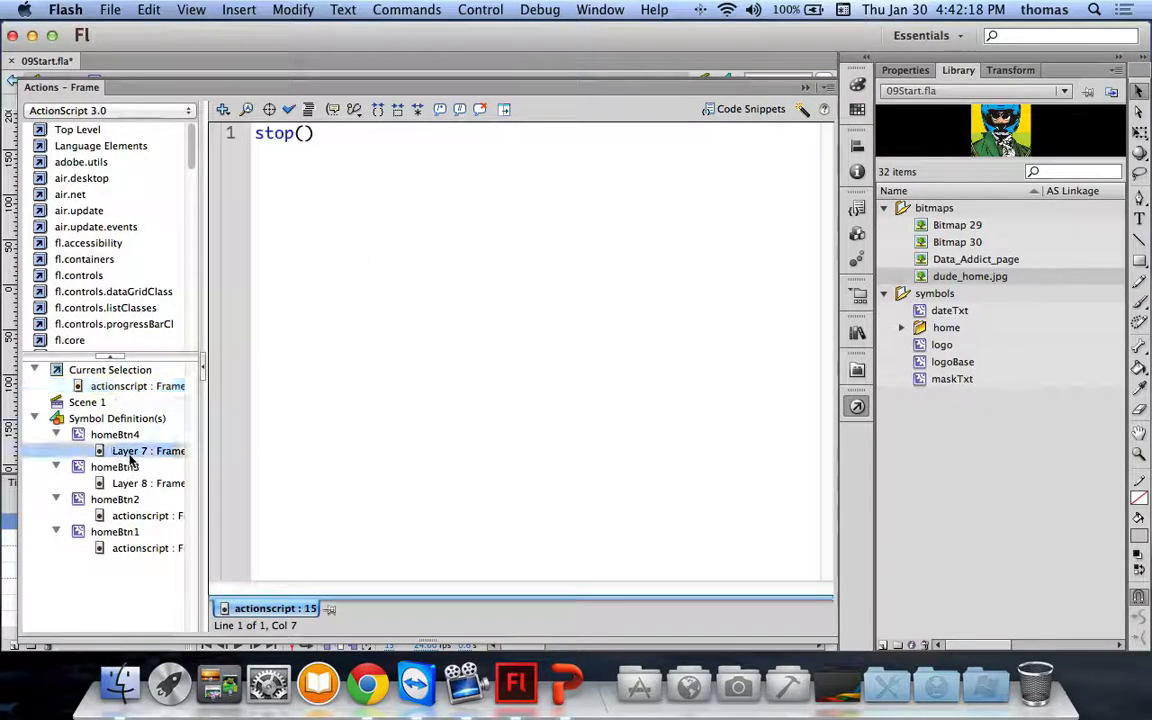
click(123, 436)
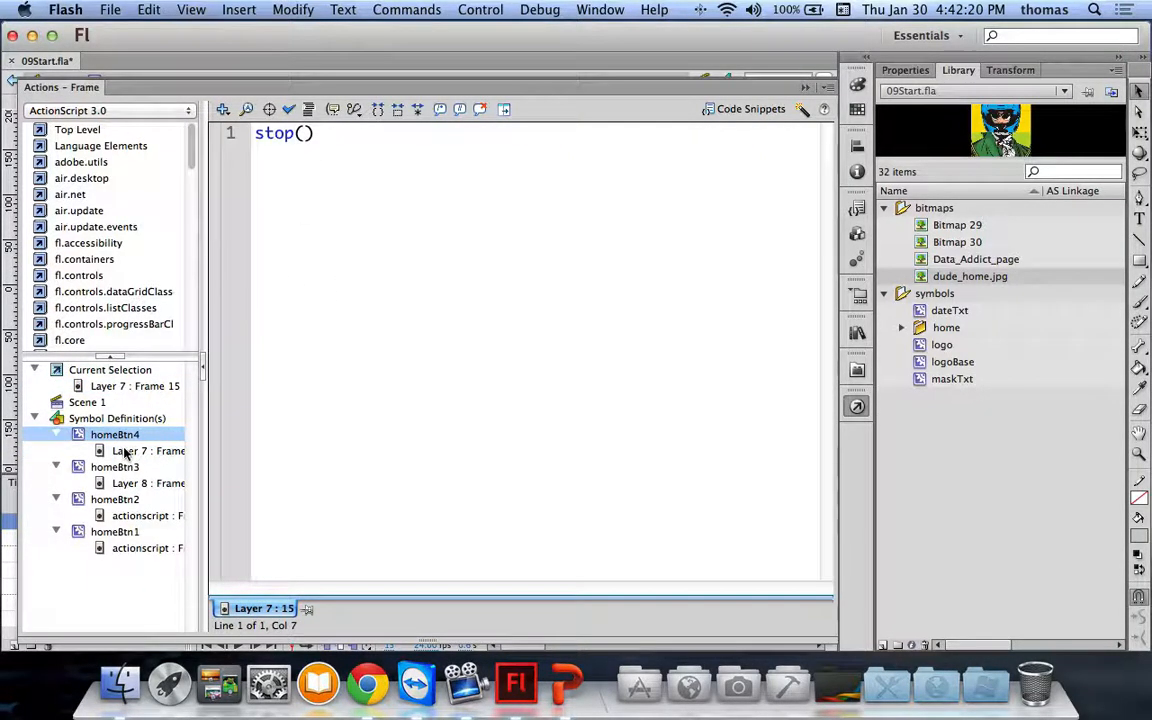
click(125, 452)
click(130, 483)
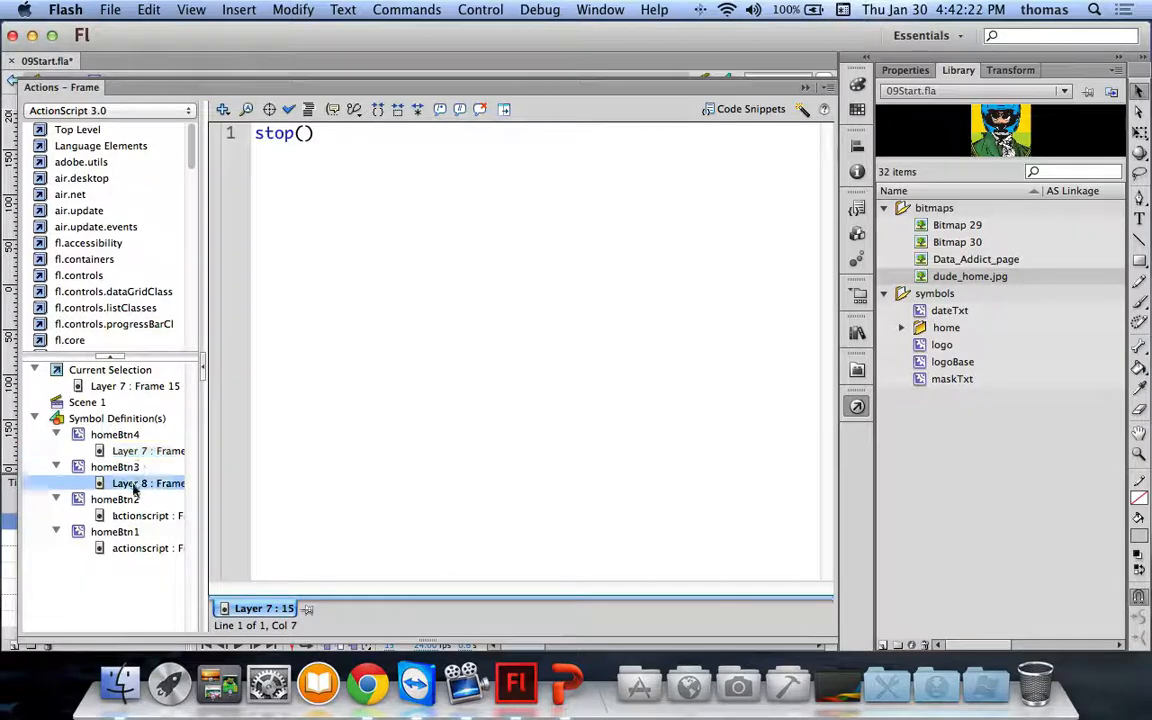
click(131, 515)
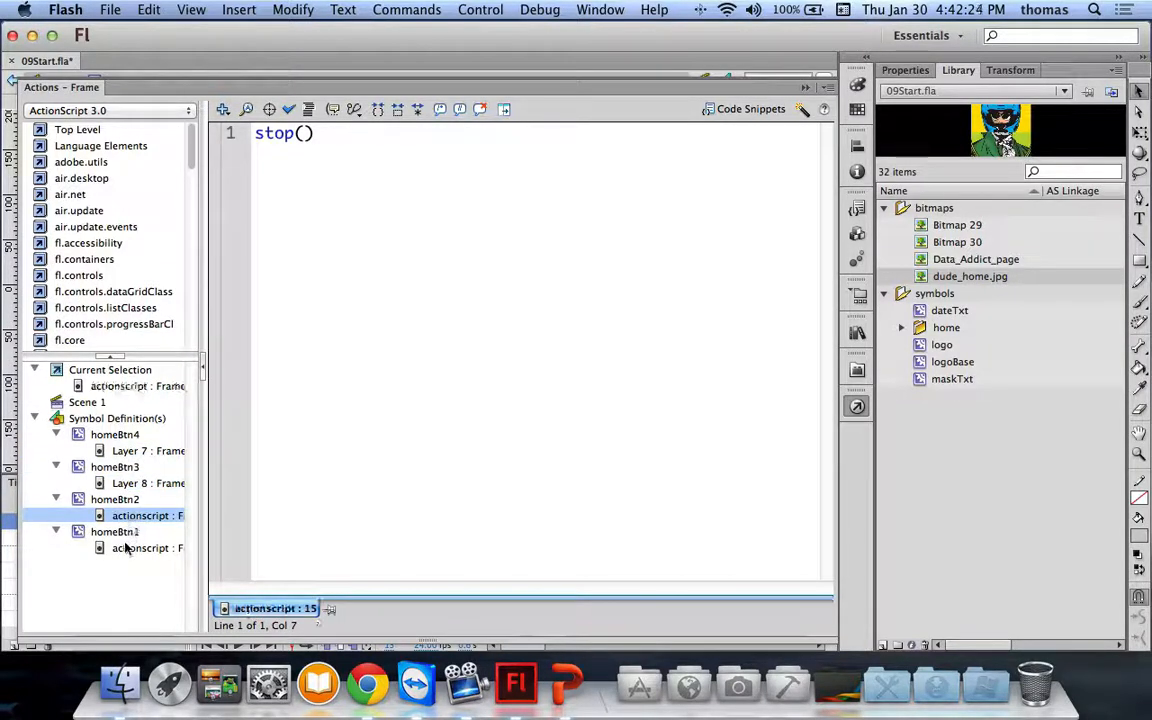
click(125, 548)
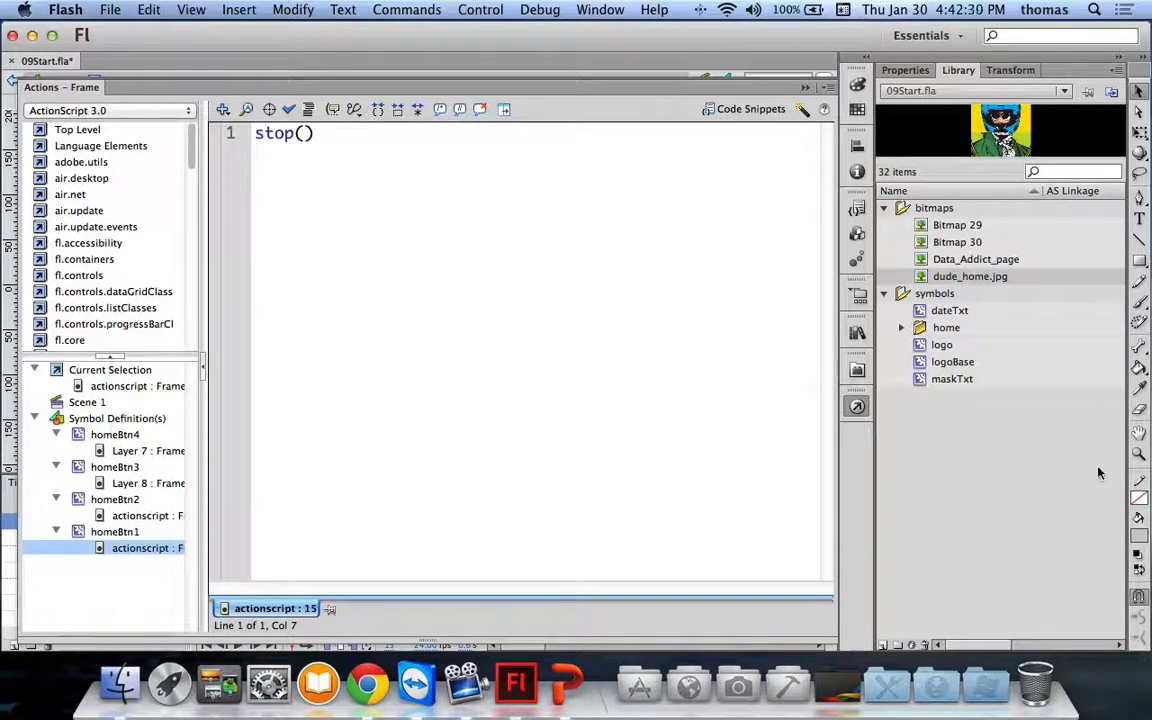
click(858, 405)
Step: Expand the library's home folder, preview homeBtn1, homeBtn2 and homeBtn3, and open the homeBtn2 symbol
click(901, 327)
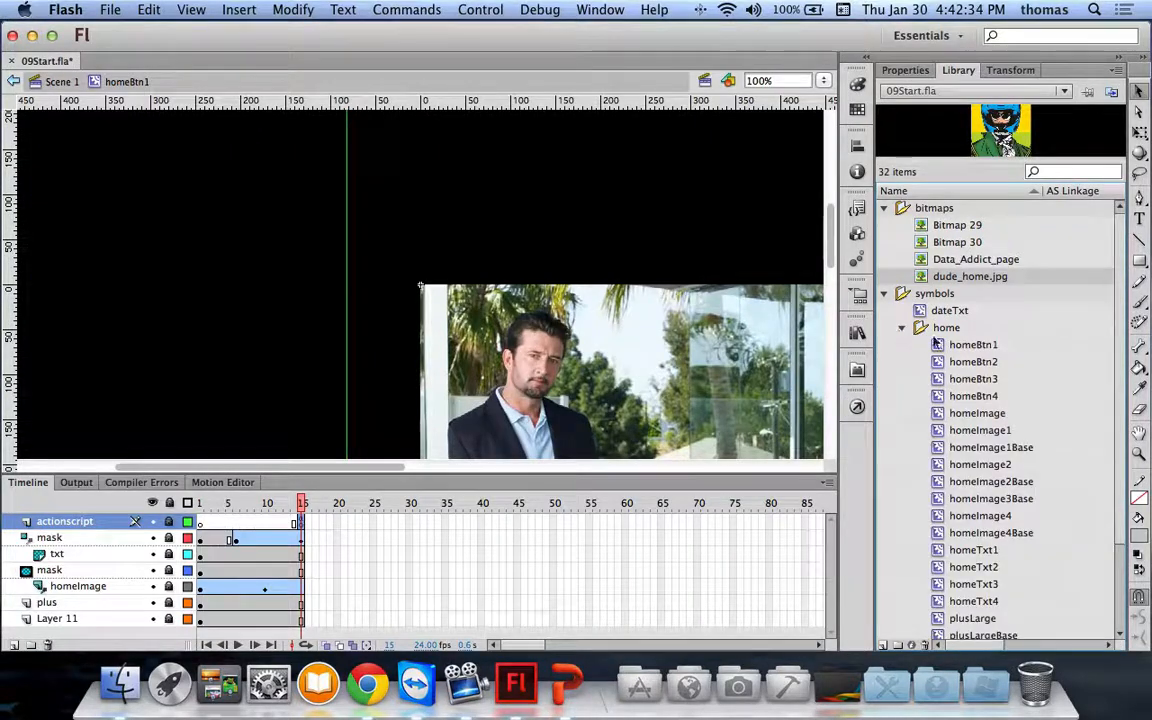
click(937, 344)
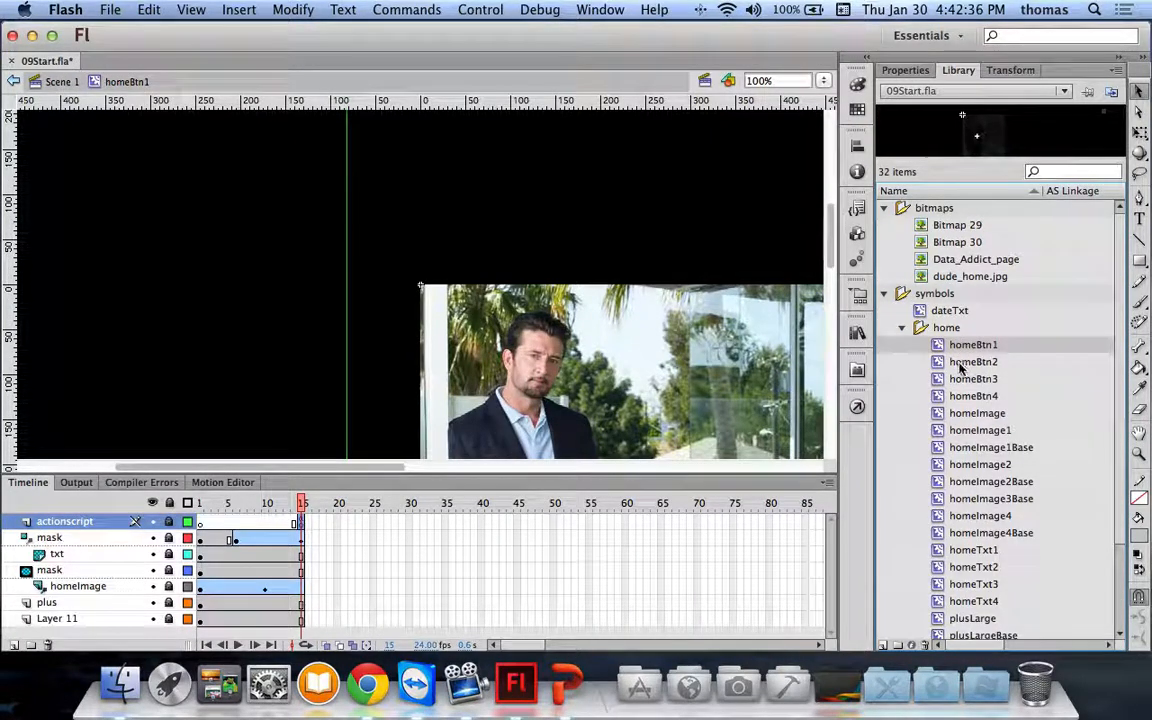
click(960, 362)
click(965, 381)
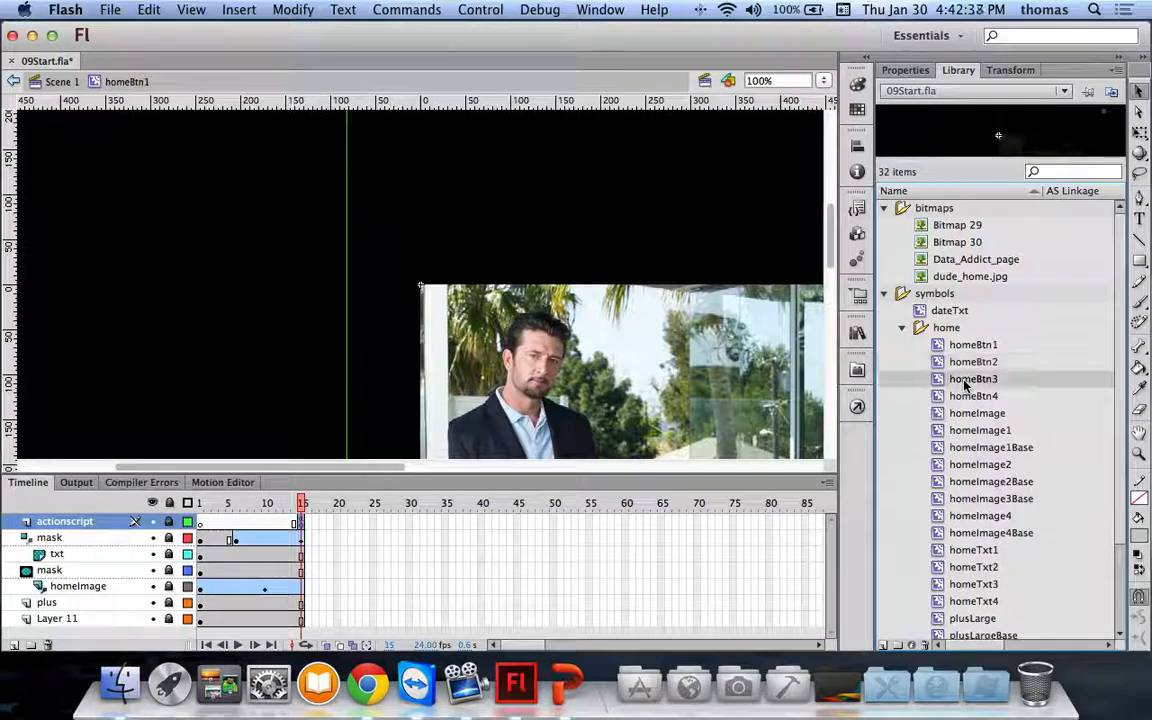
click(940, 345)
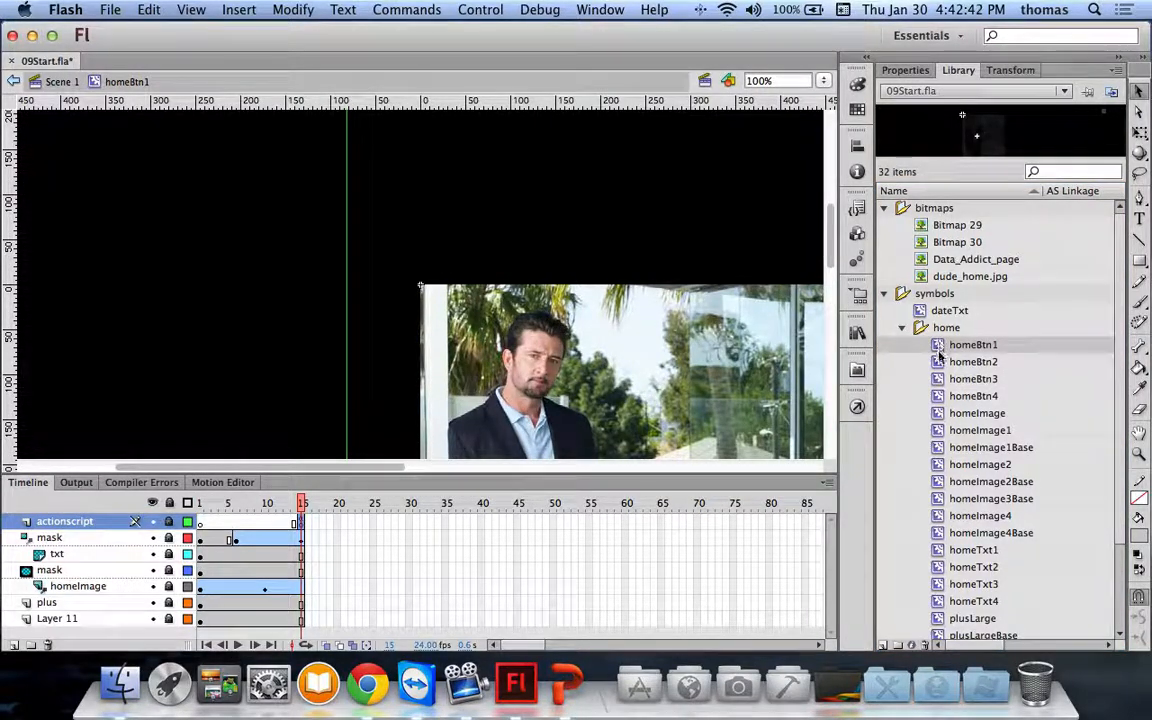
double_click(938, 363)
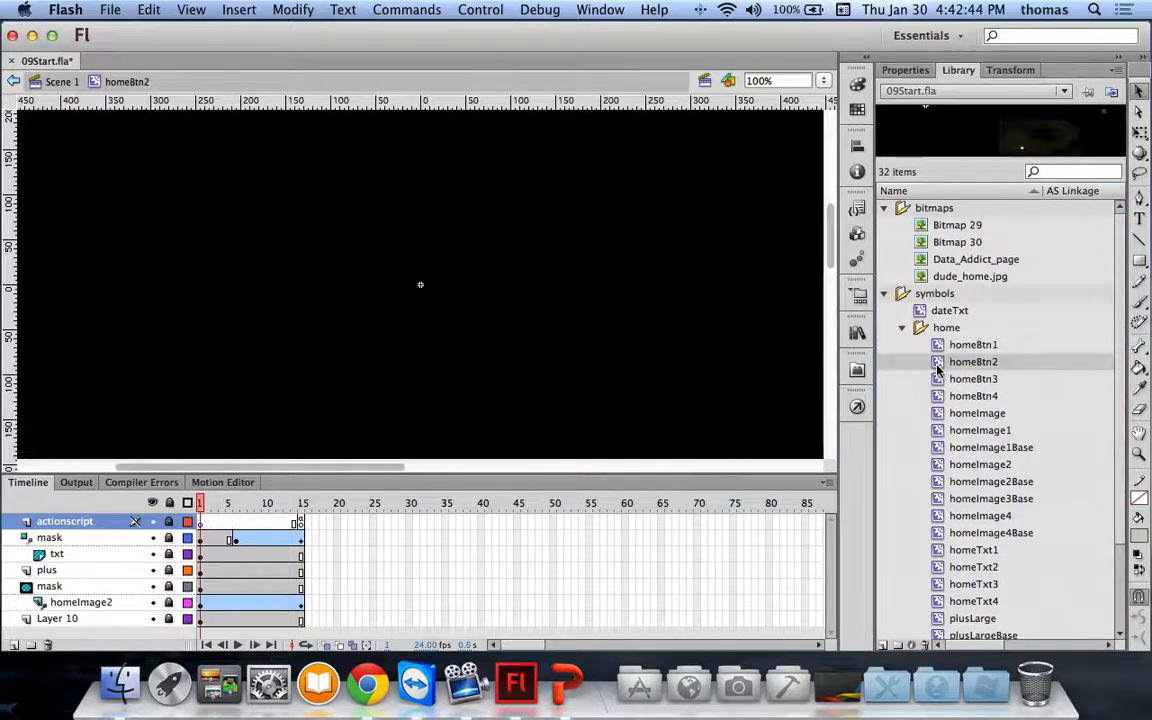
Step: Open the homeBtn3 symbol and scrub its rollover animation from frame 1 to frame 15
double_click(938, 379)
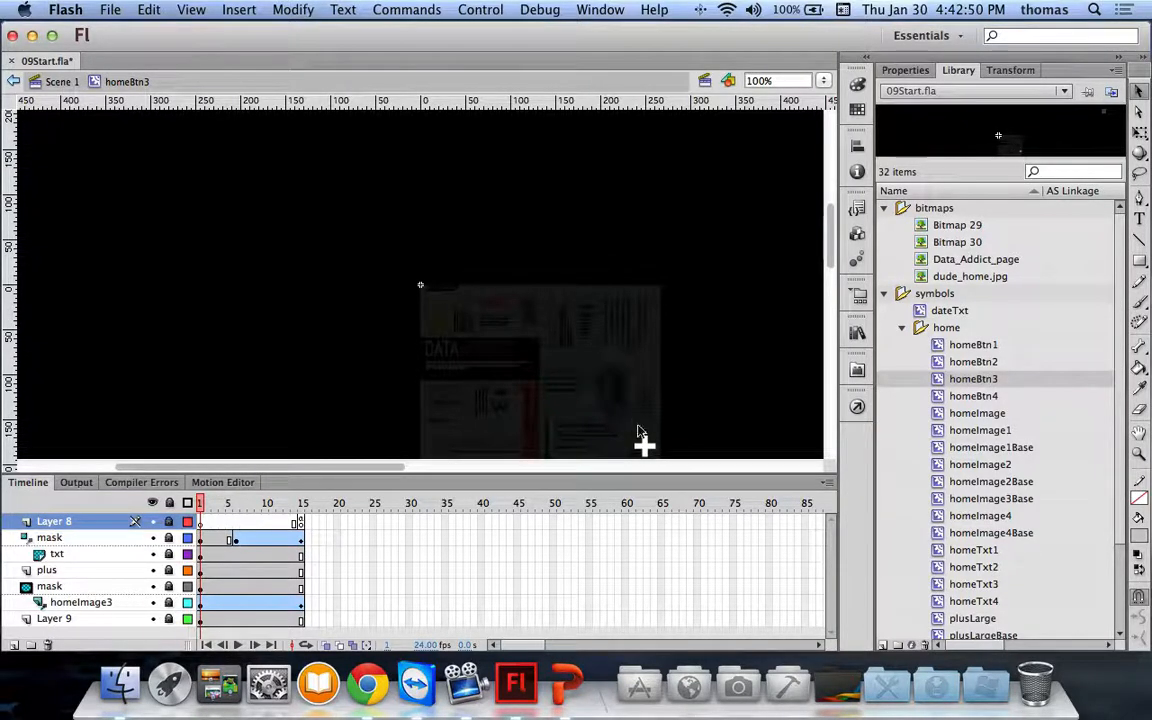
scroll(669, 334, down, 5)
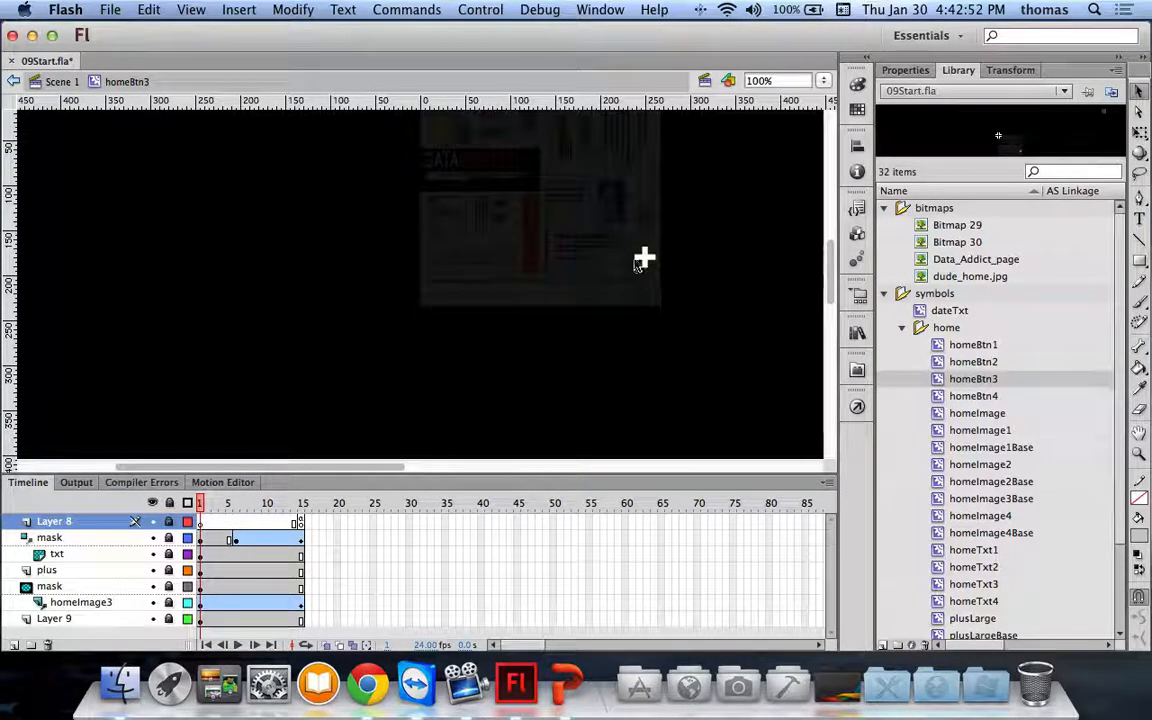
scroll(645, 237, up, 3)
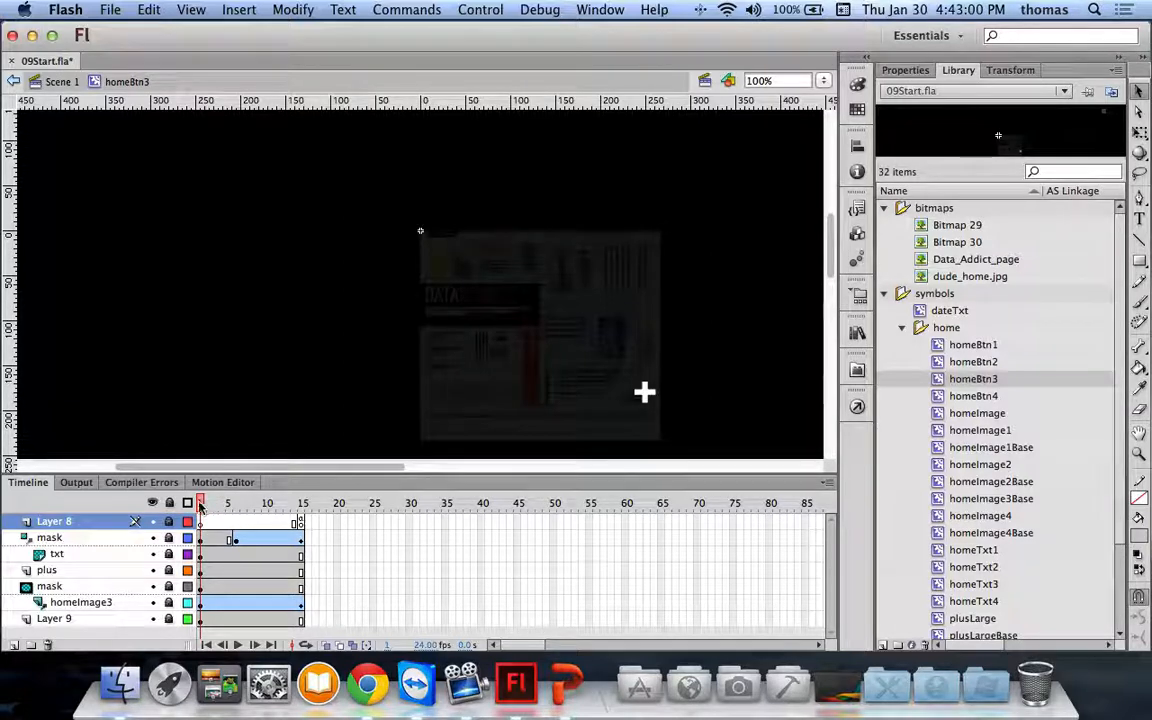
drag(200, 505, 328, 512)
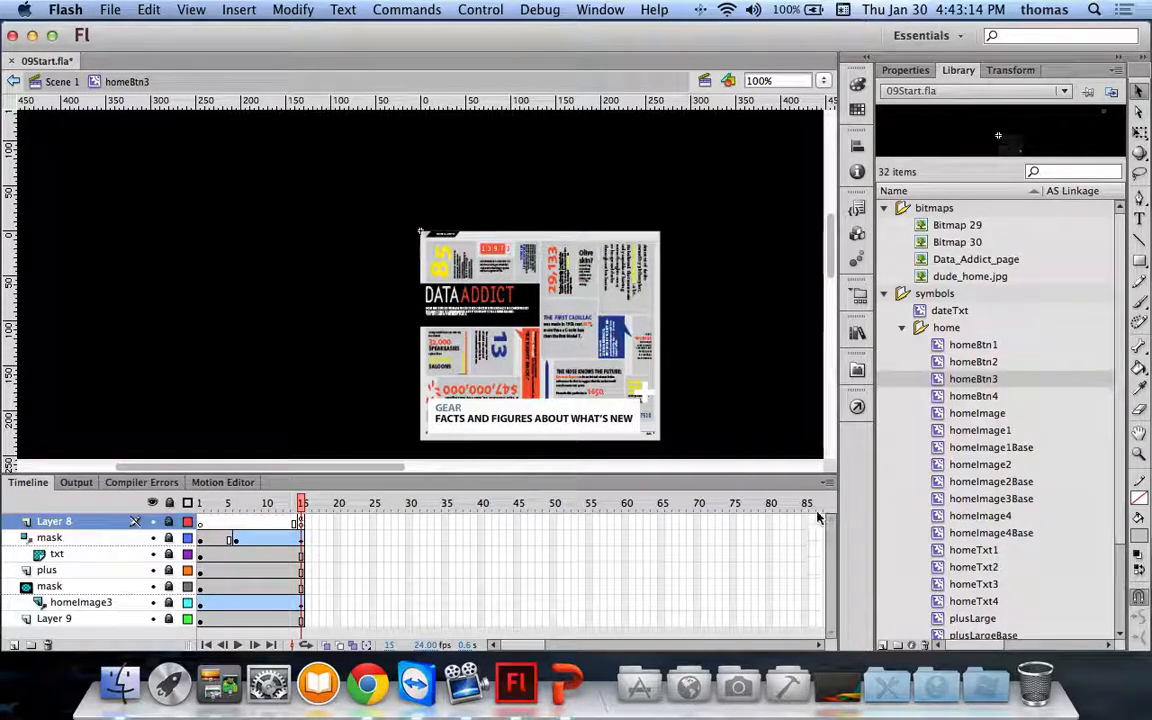
Step: Open the homeBtn4 and homeBtn1 symbols in turn and scrub each animation through to frame 15
double_click(938, 398)
drag(188, 503, 302, 505)
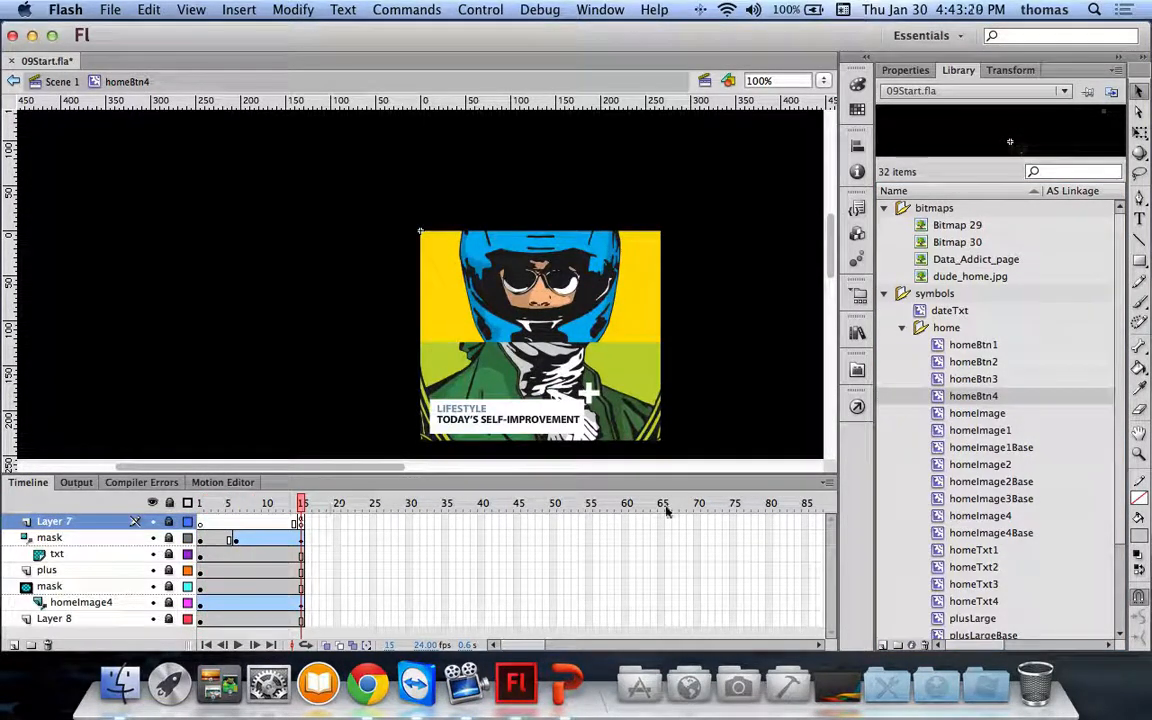
click(941, 347)
double_click(941, 347)
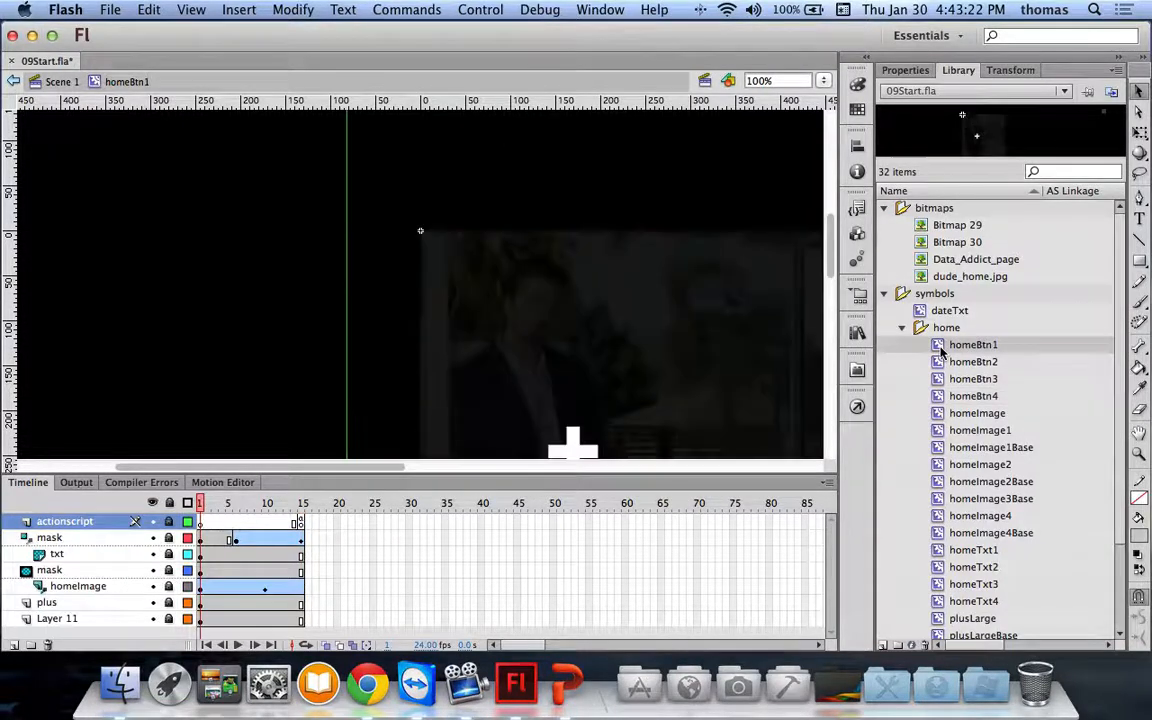
drag(207, 507, 309, 511)
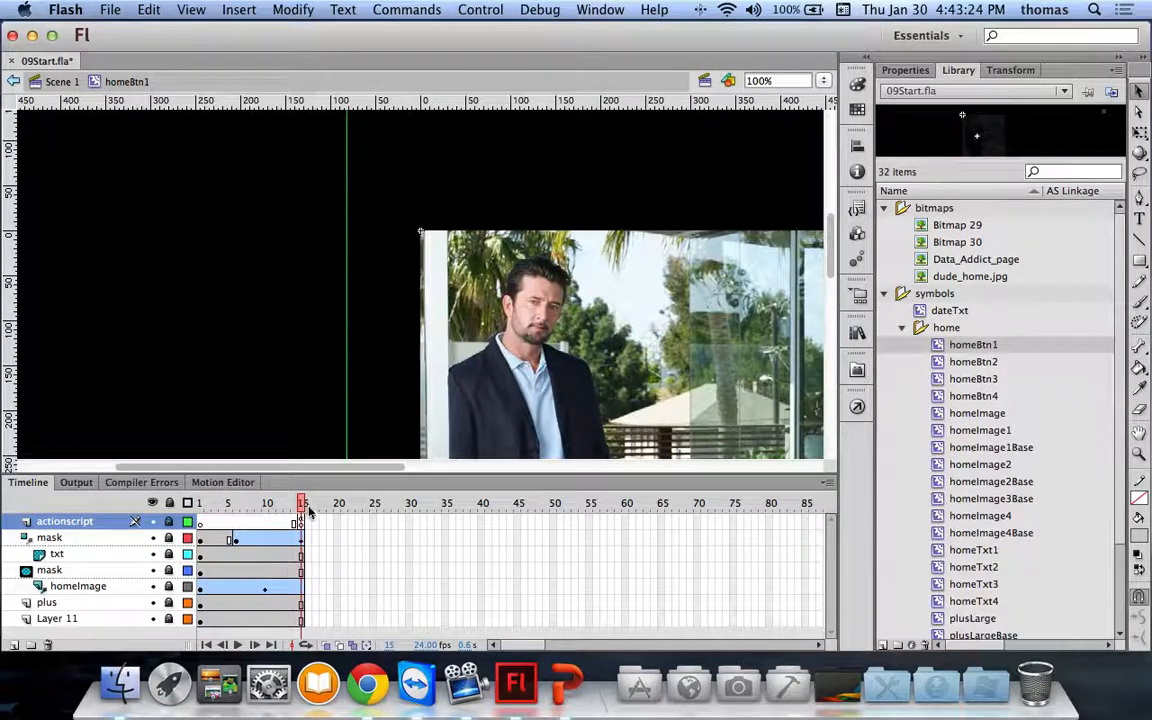
Step: Reopen the homeBtn2 symbol, play its animation through to frame 15 and show its full artwork
double_click(935, 361)
mouse_move(203, 505)
mouse_down()
mouse_move(322, 510)
mouse_move(207, 507)
mouse_up()
drag(828, 252, 831, 305)
key(Return)
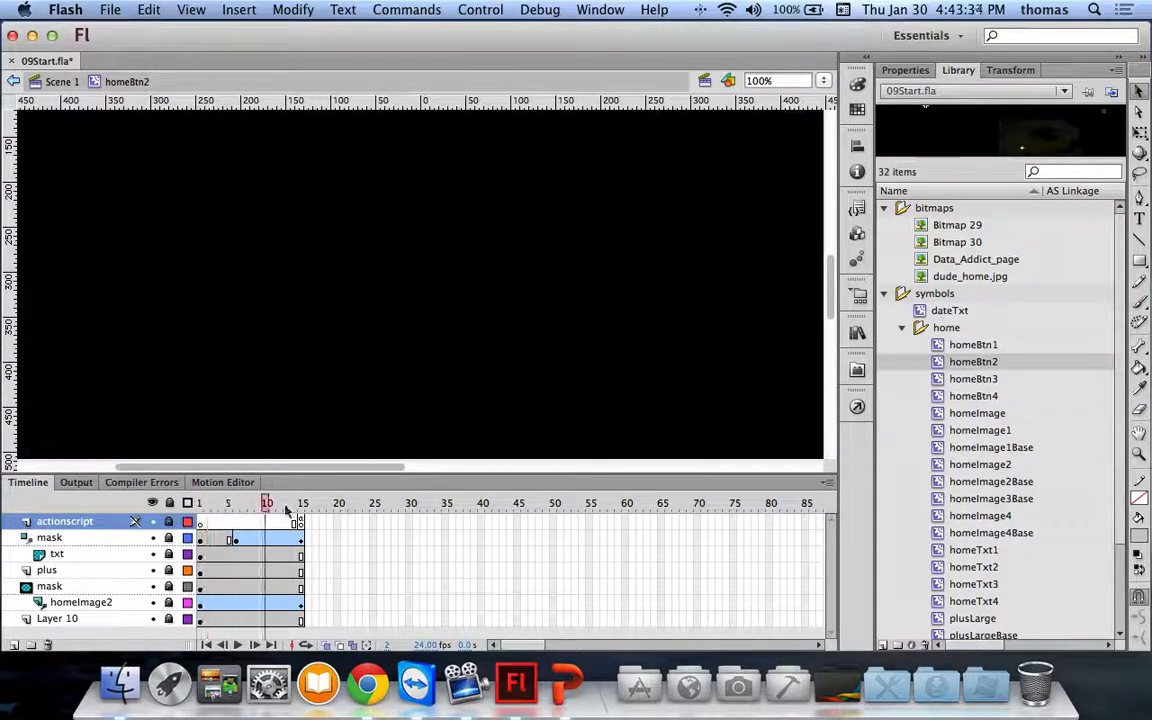
click(824, 80)
click(831, 34)
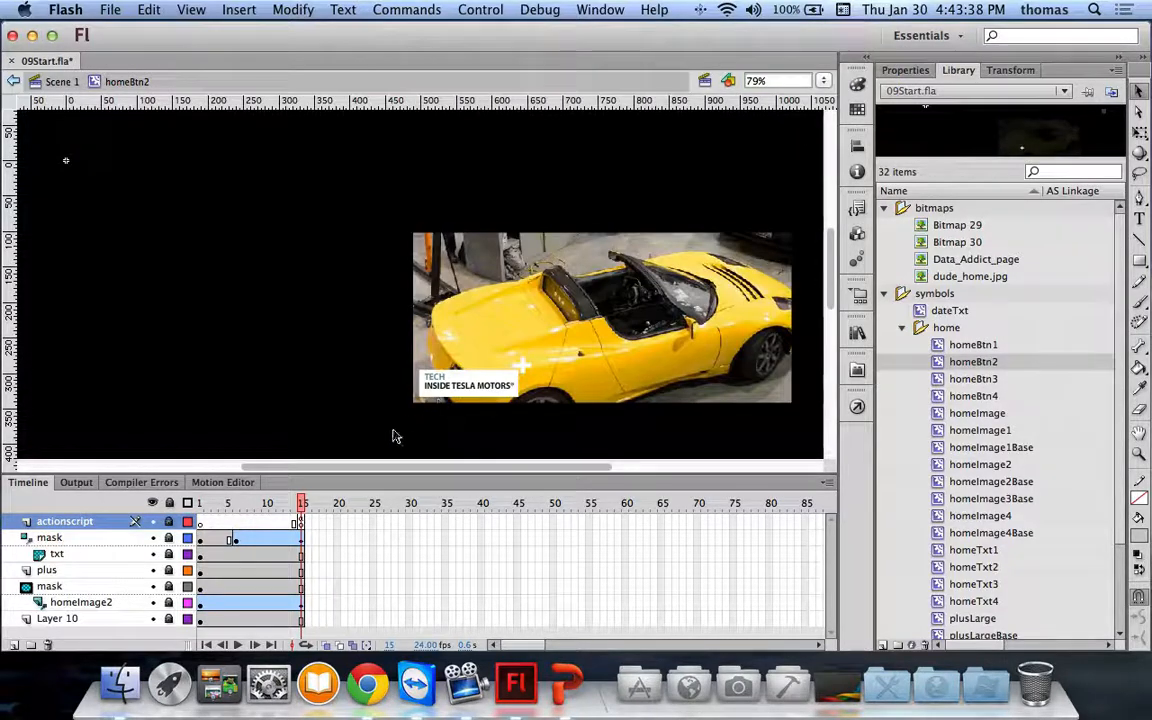
Step: Rewind the homeBtn2 animation to frame 1 and play it through to frame 15
drag(300, 506, 200, 508)
key(Return)
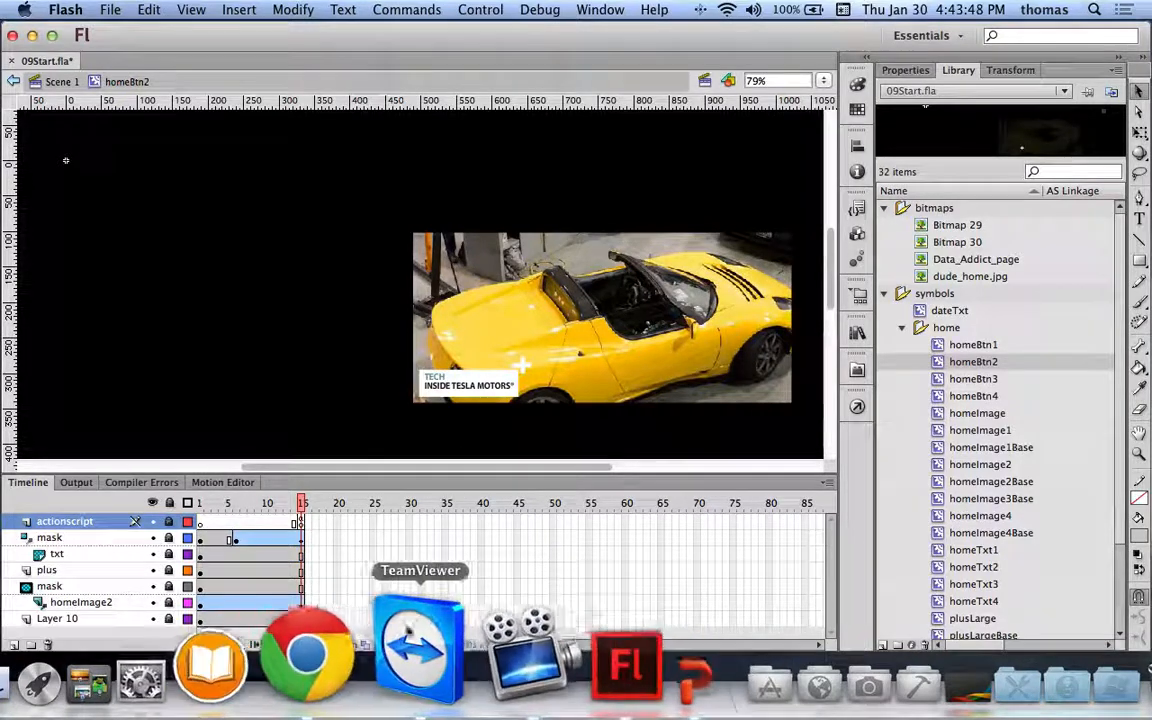
Step: Switch to the PowerPoint slide show and read from Getting Started to the ProLoader instructions on the Loading External Content (continued) slide
click(585, 650)
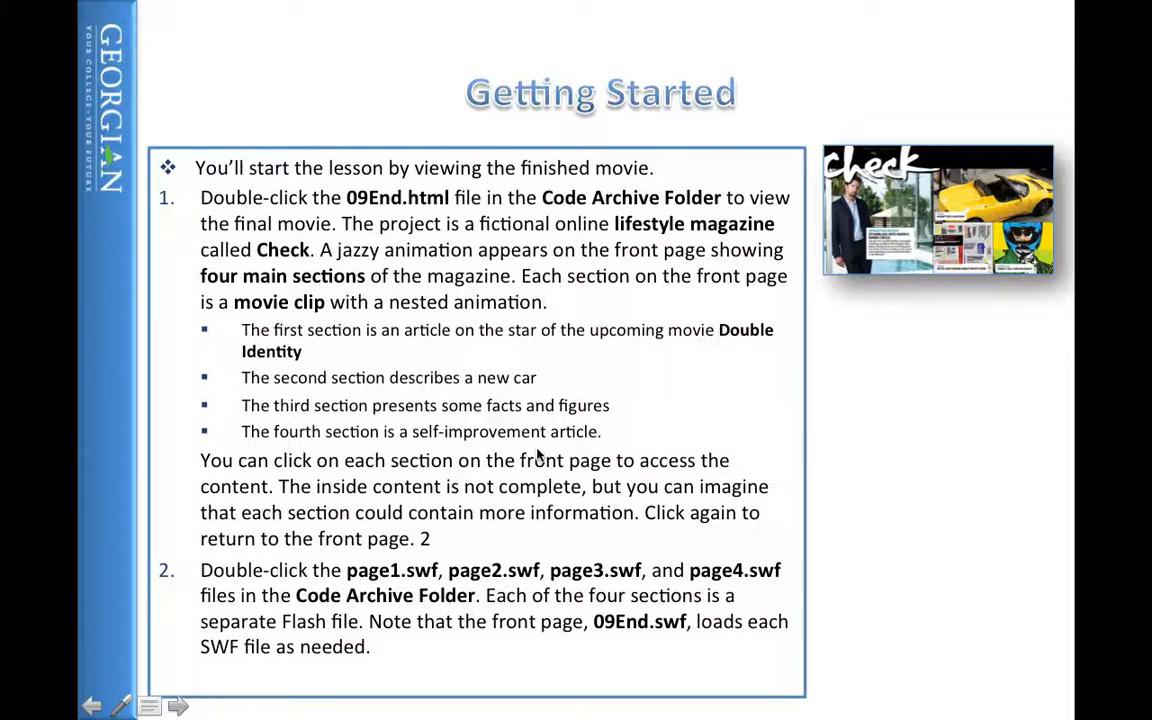
key(Right)
key(Left)
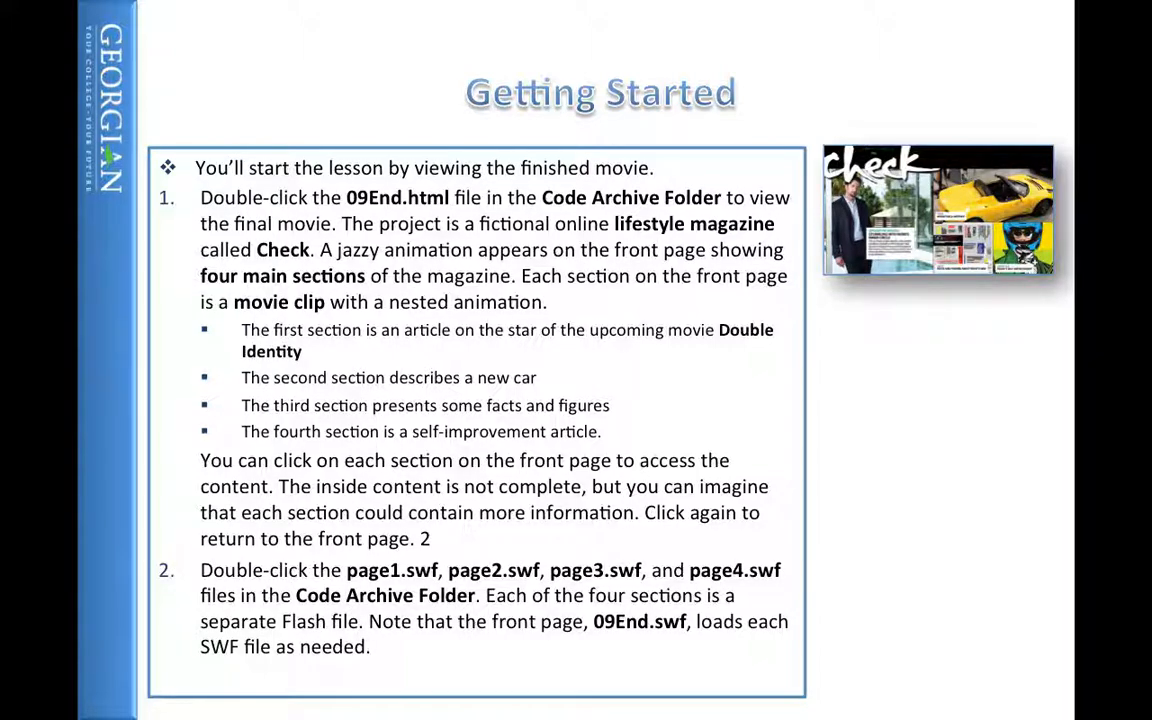
key(Right)
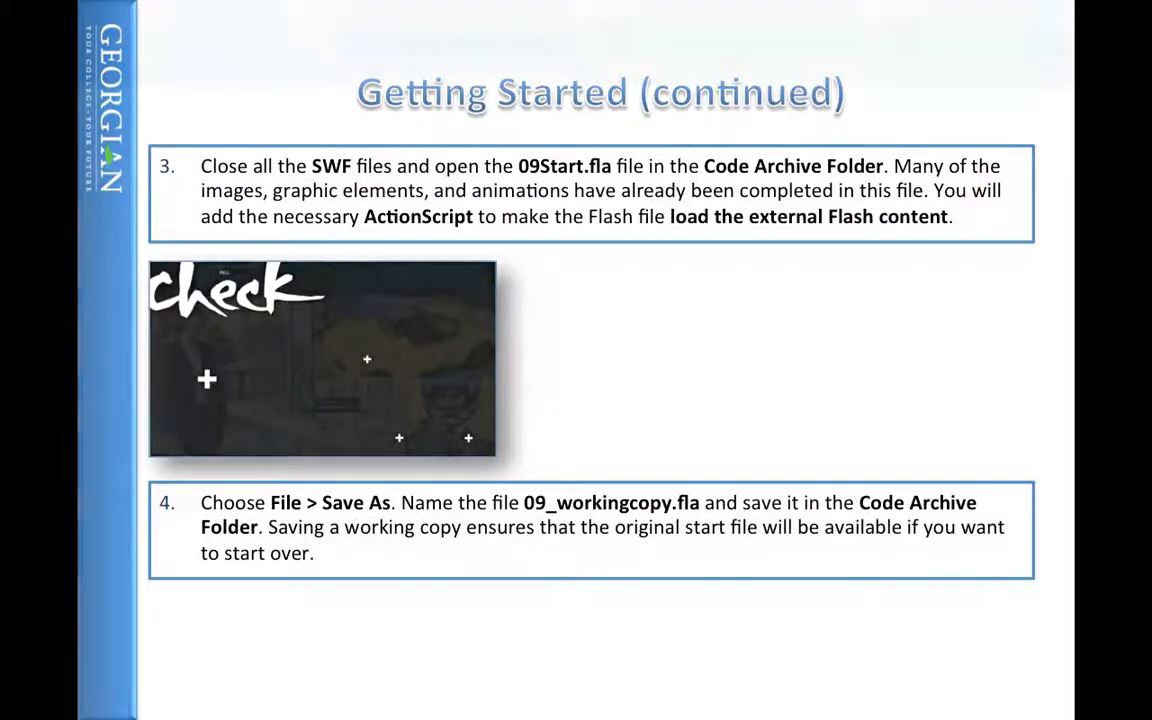
key(Right)
key(Right)
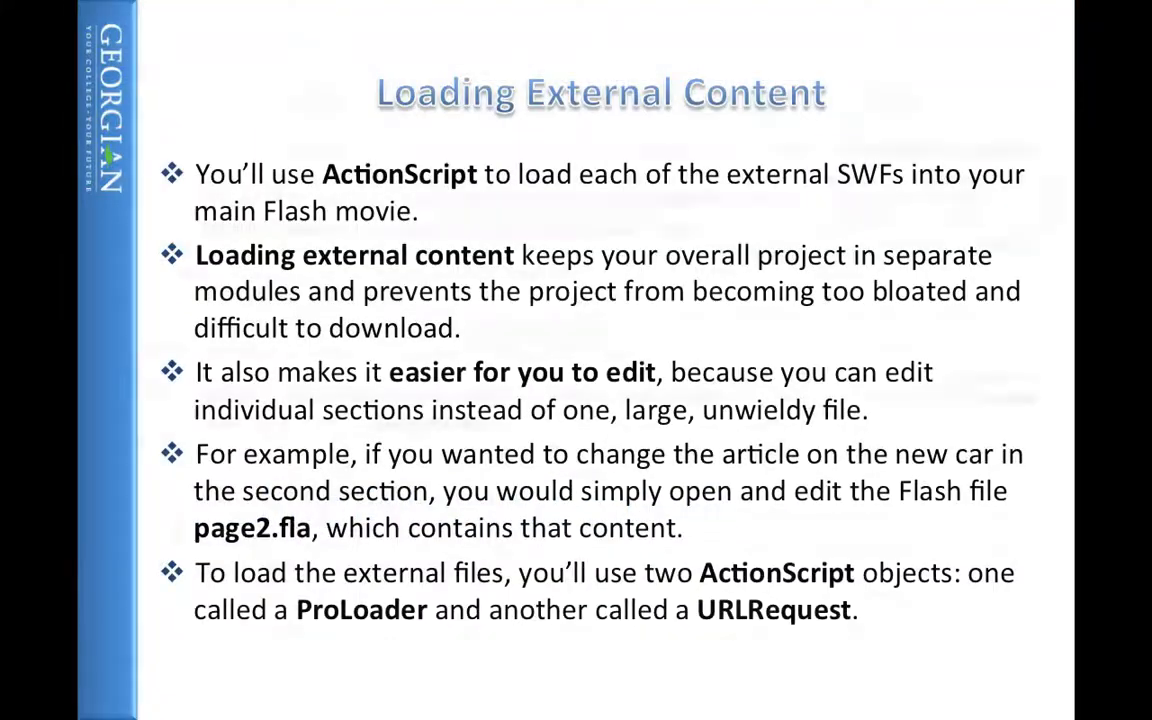
key(Right)
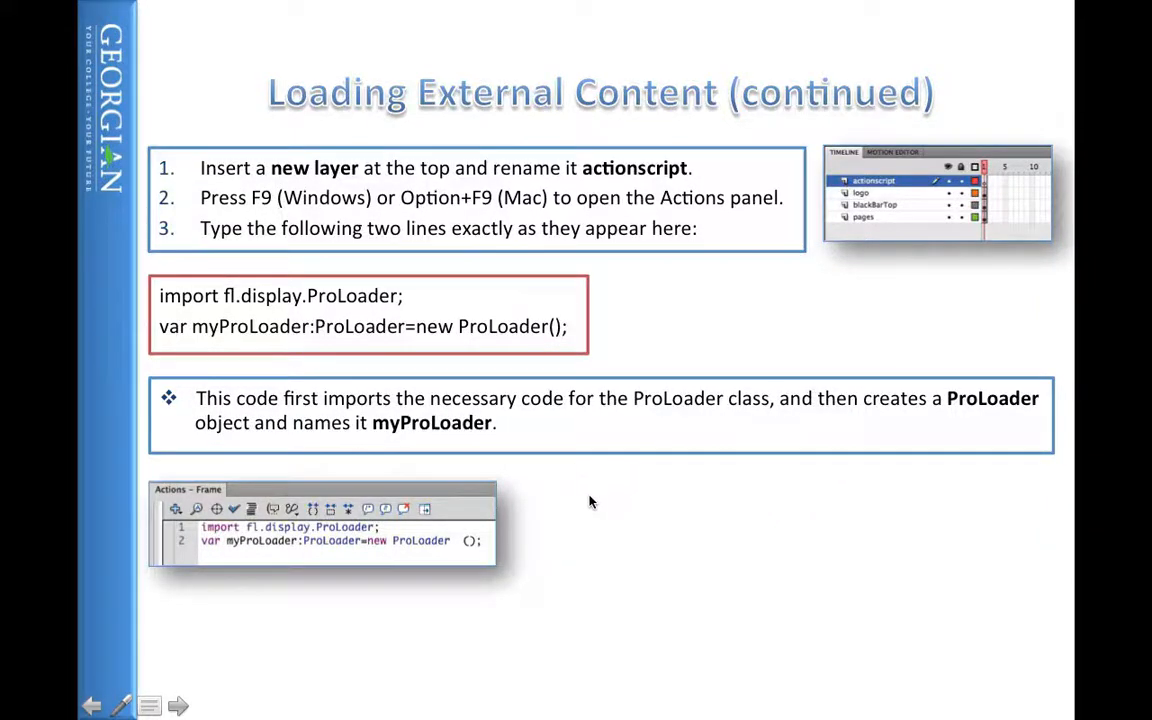
key(Right)
key(Left)
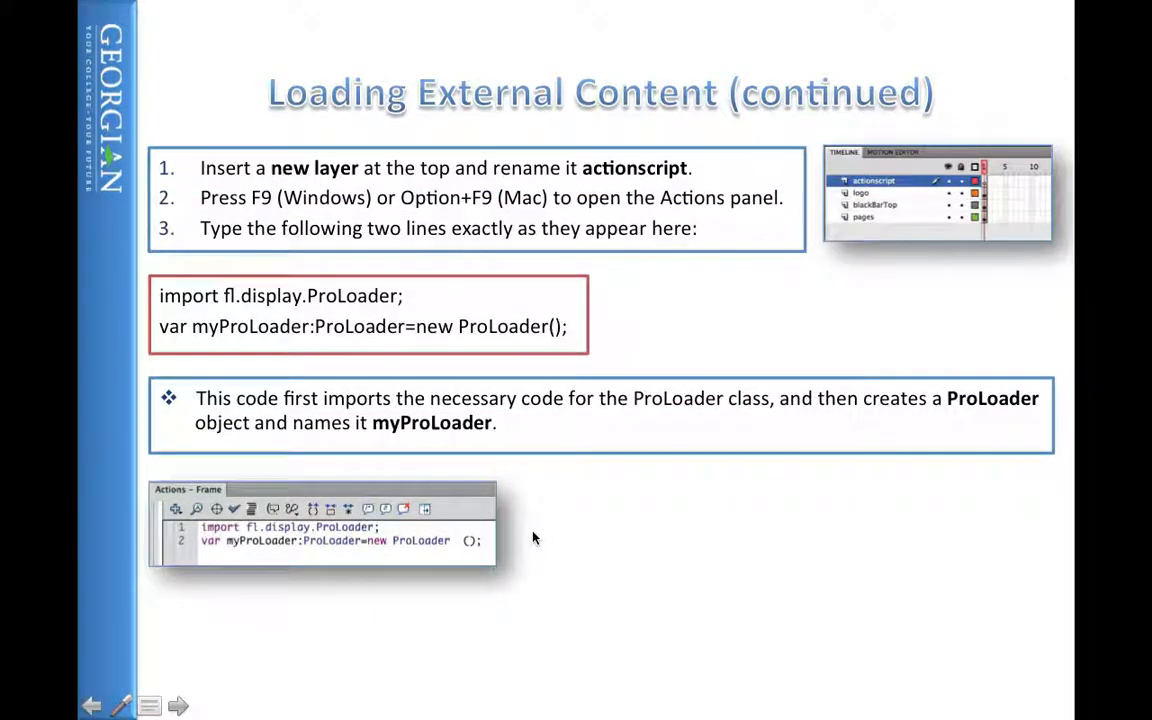
key(Escape)
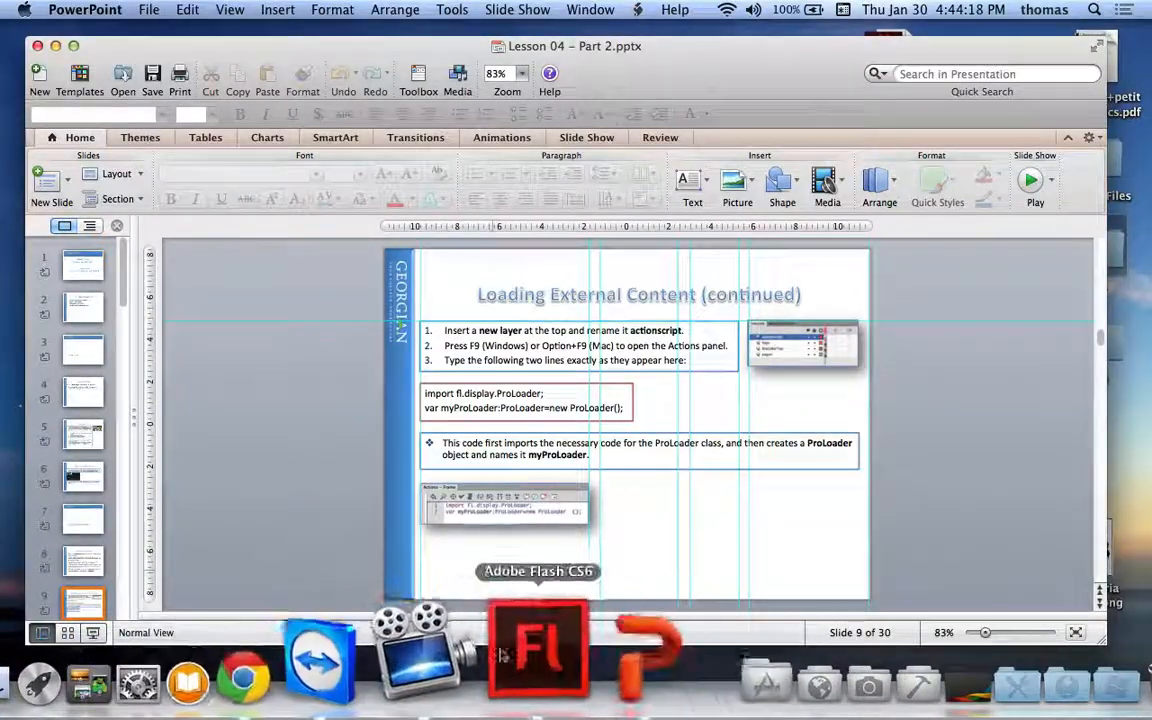
Step: Switch to Flash, return to Scene 1 and insert a layer named actionscript above the logo layer
click(503, 655)
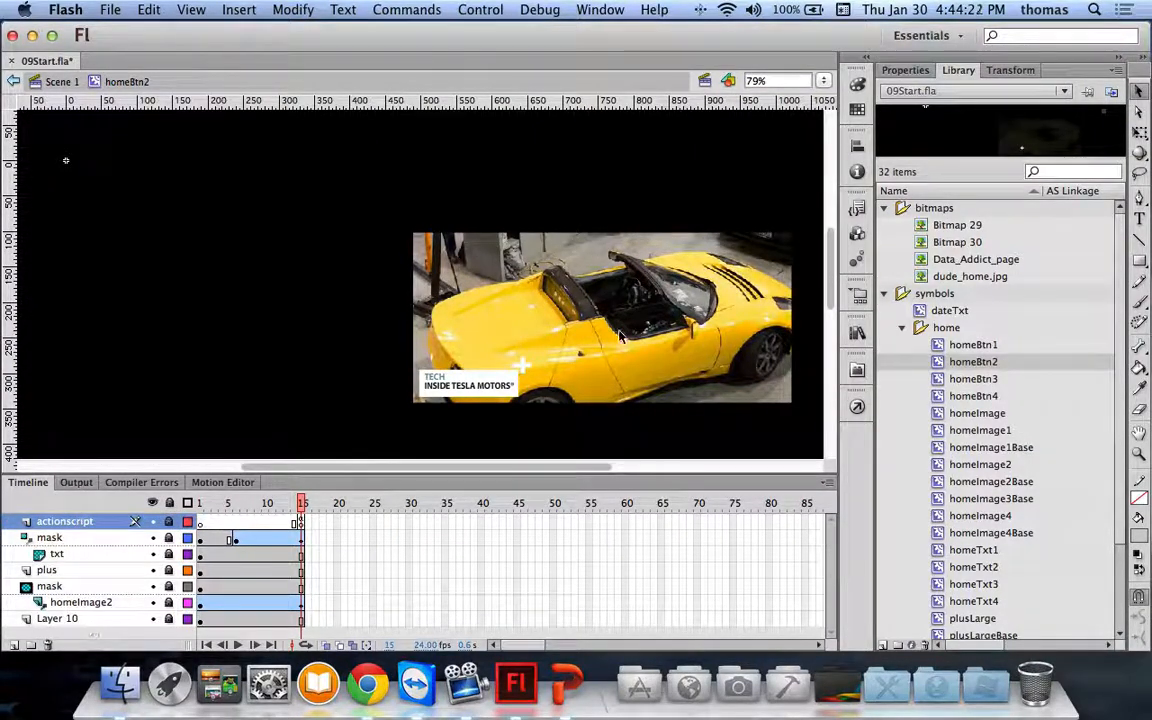
click(60, 81)
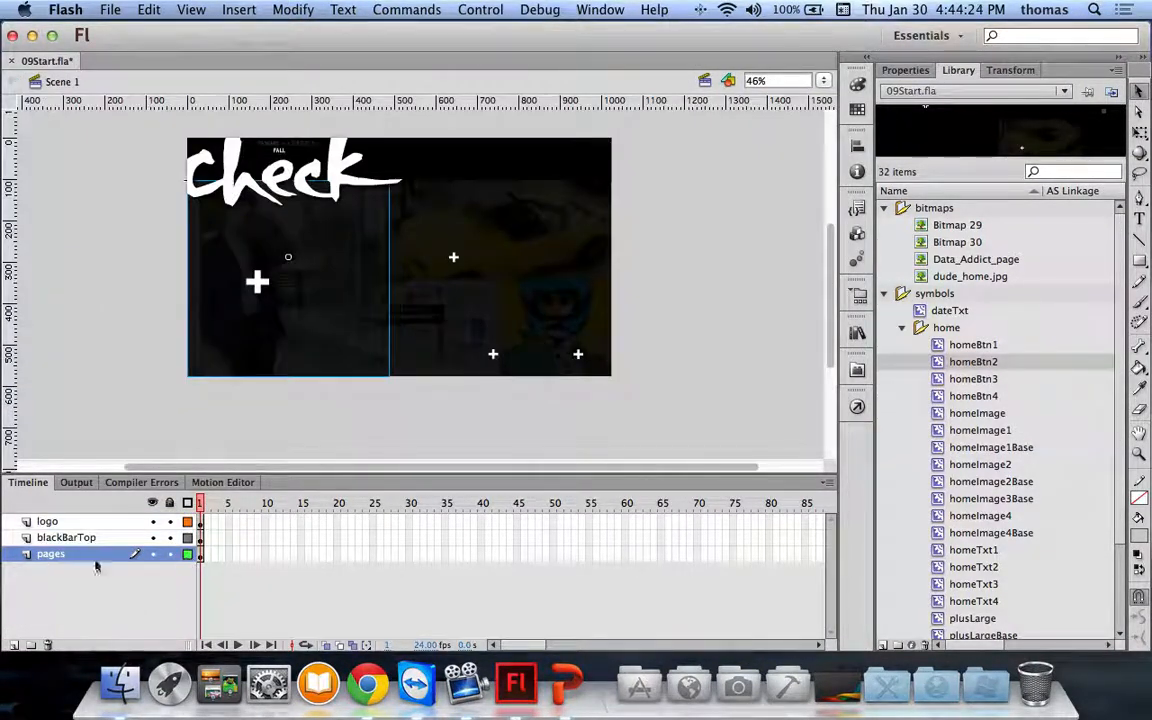
click(46, 521)
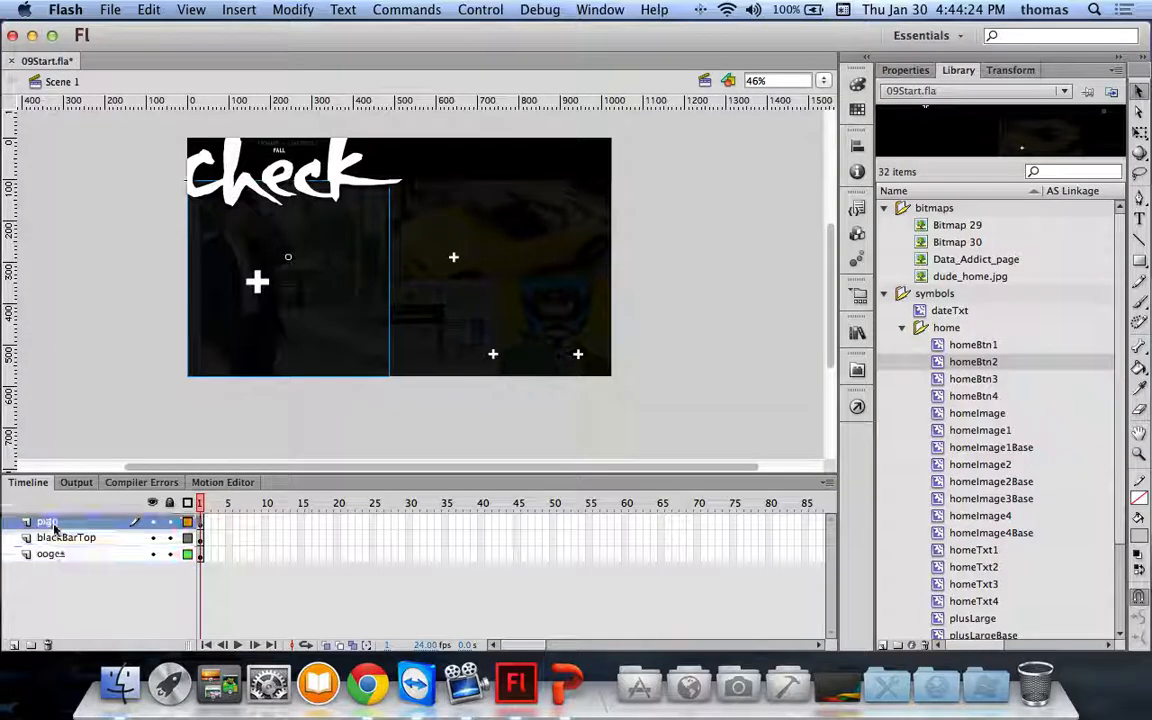
click(14, 645)
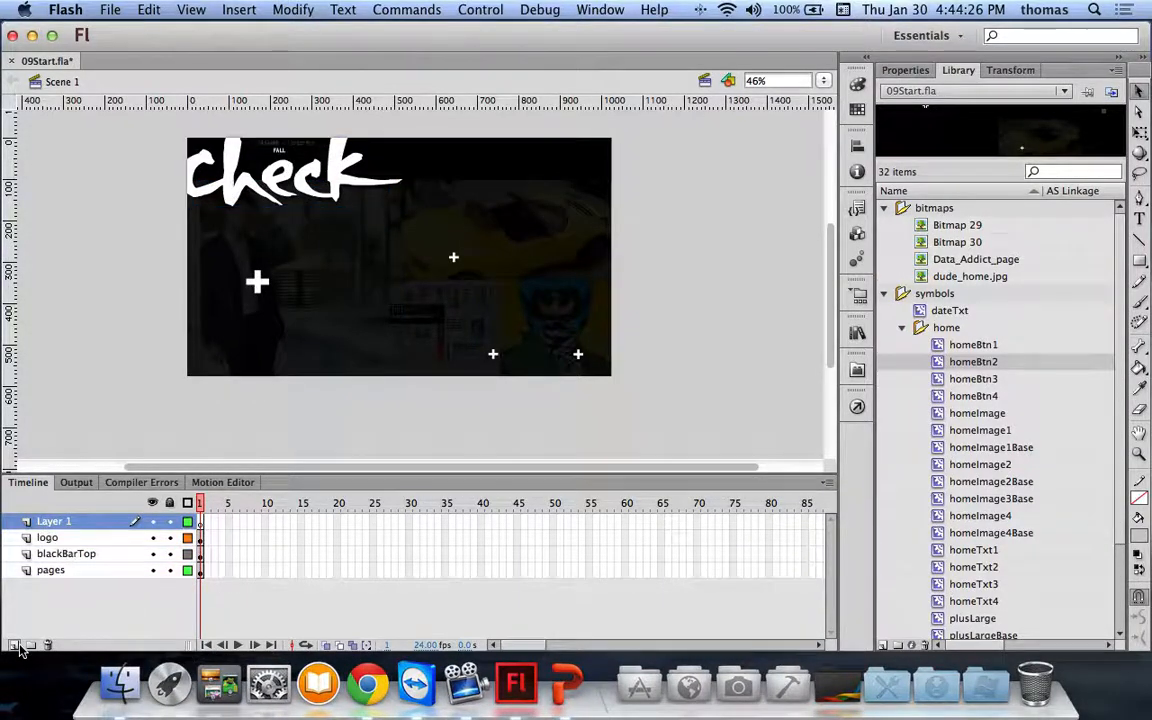
double_click(50, 521)
text(actions)
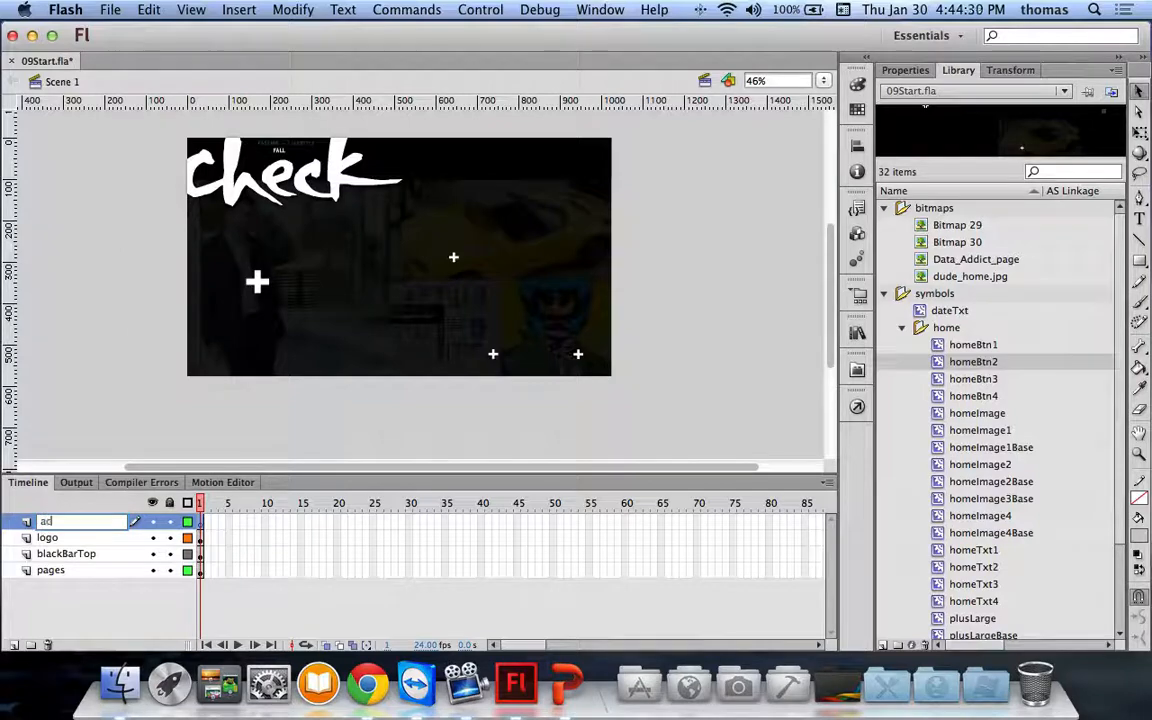
text(cript)
key(Return)
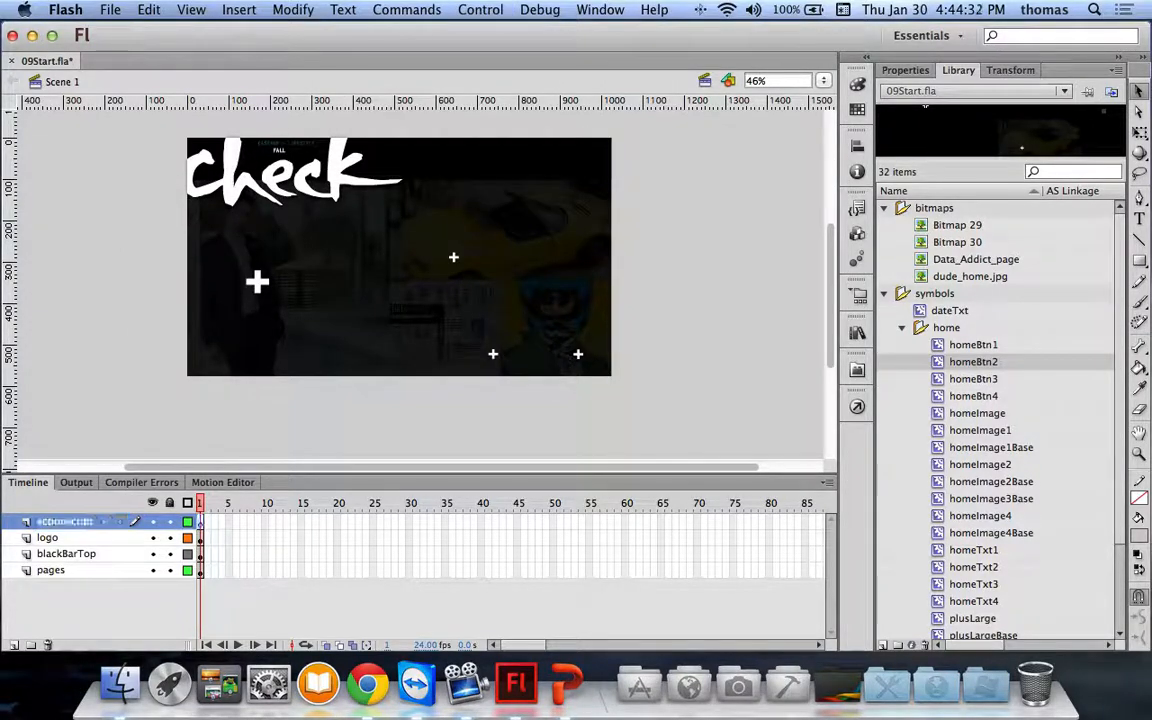
Step: Switch to PowerPoint, review slide 9 and copy its two lines of ProLoader code
key(ctrl+Left)
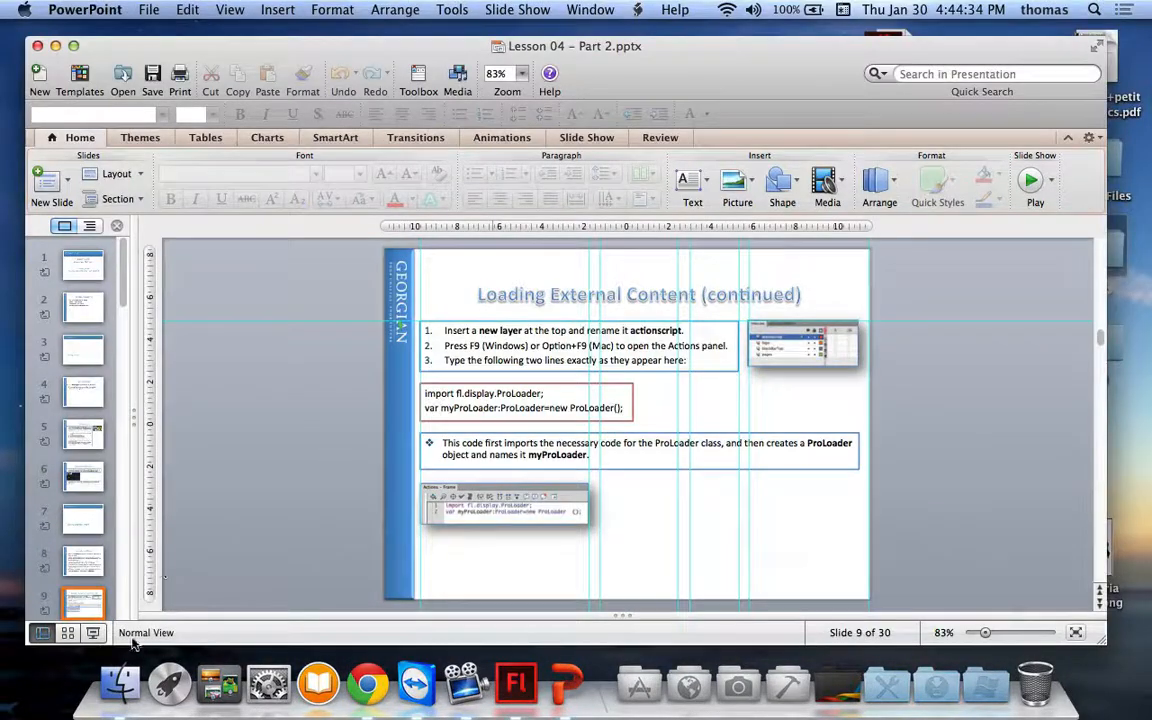
click(92, 632)
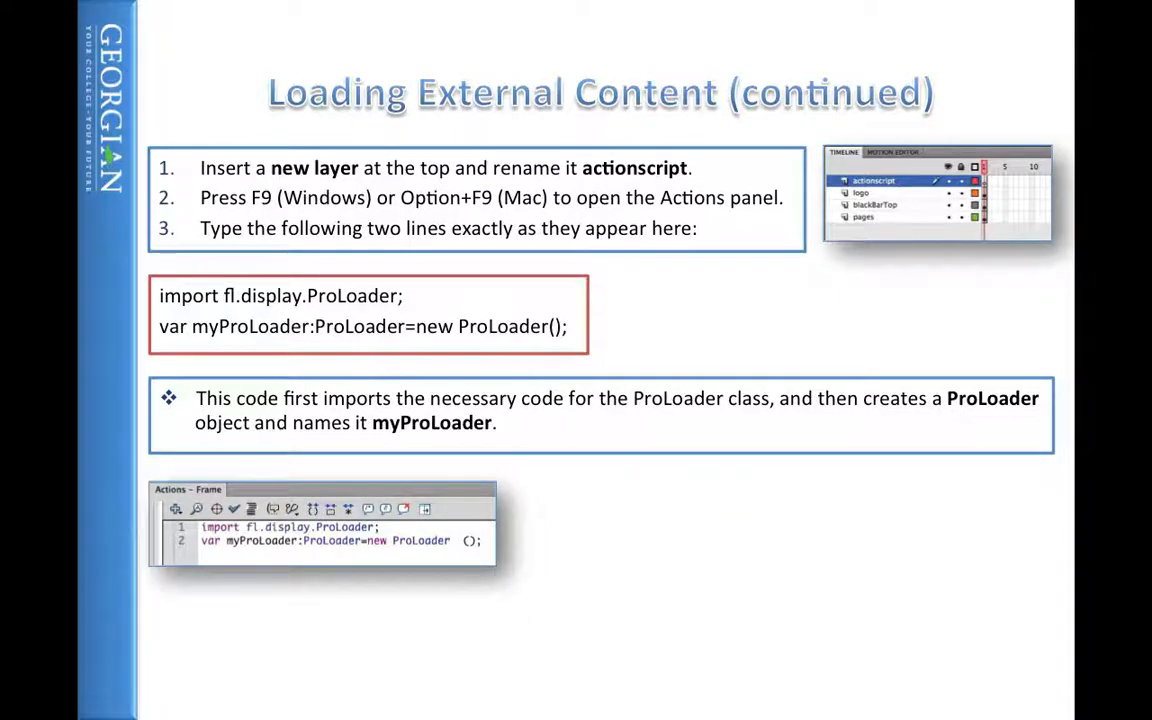
key(Escape)
click(433, 396)
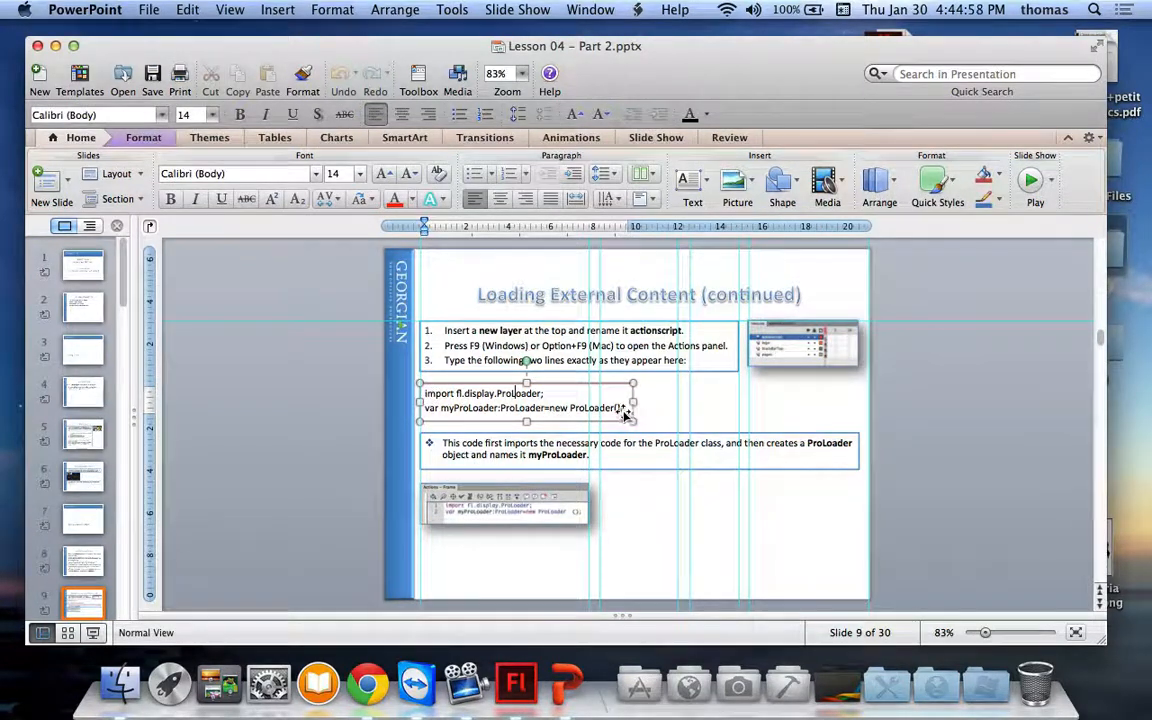
drag(624, 410, 421, 393)
key(super+c)
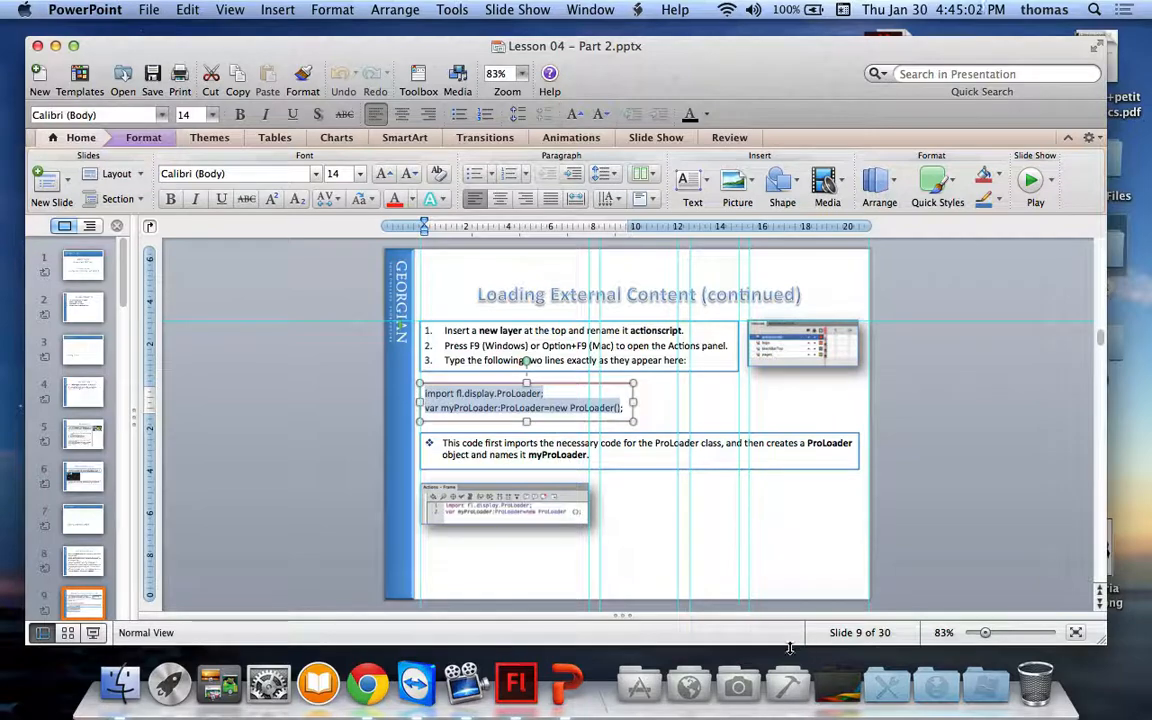
Step: In Flash, paste "import fl.display.ProLoader;" and "var myProLoader:ProLoader=new ProLoader();" as the frame script of the actionscript layer
click(516, 683)
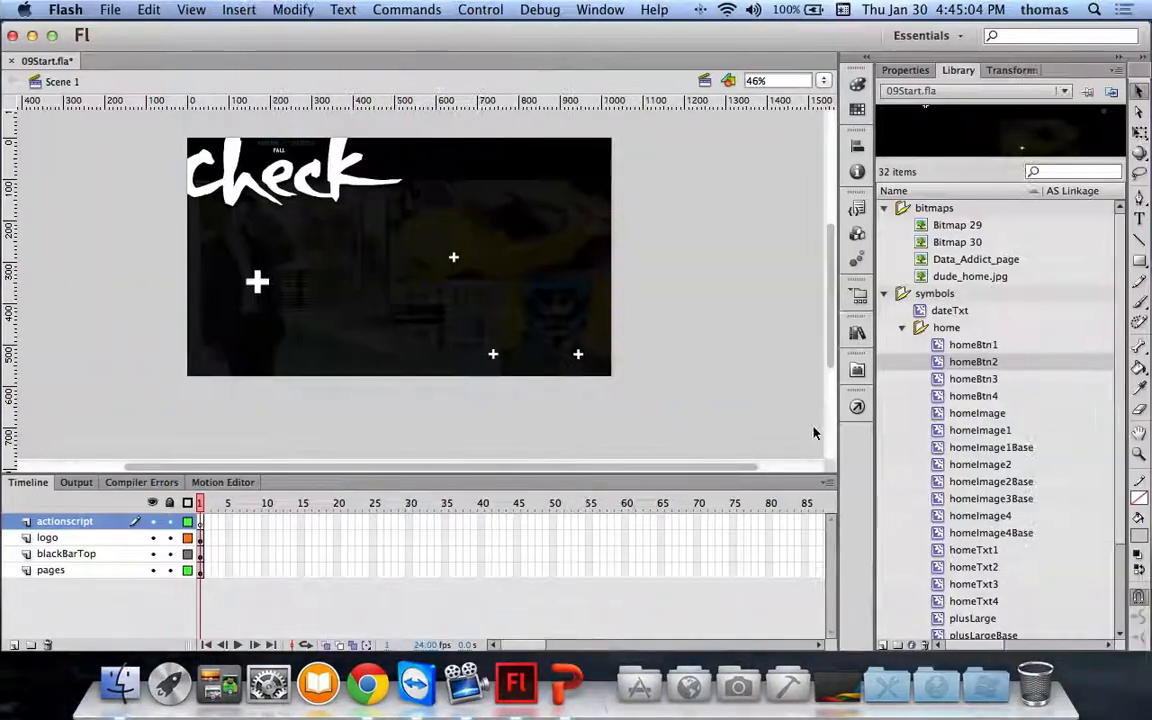
click(856, 407)
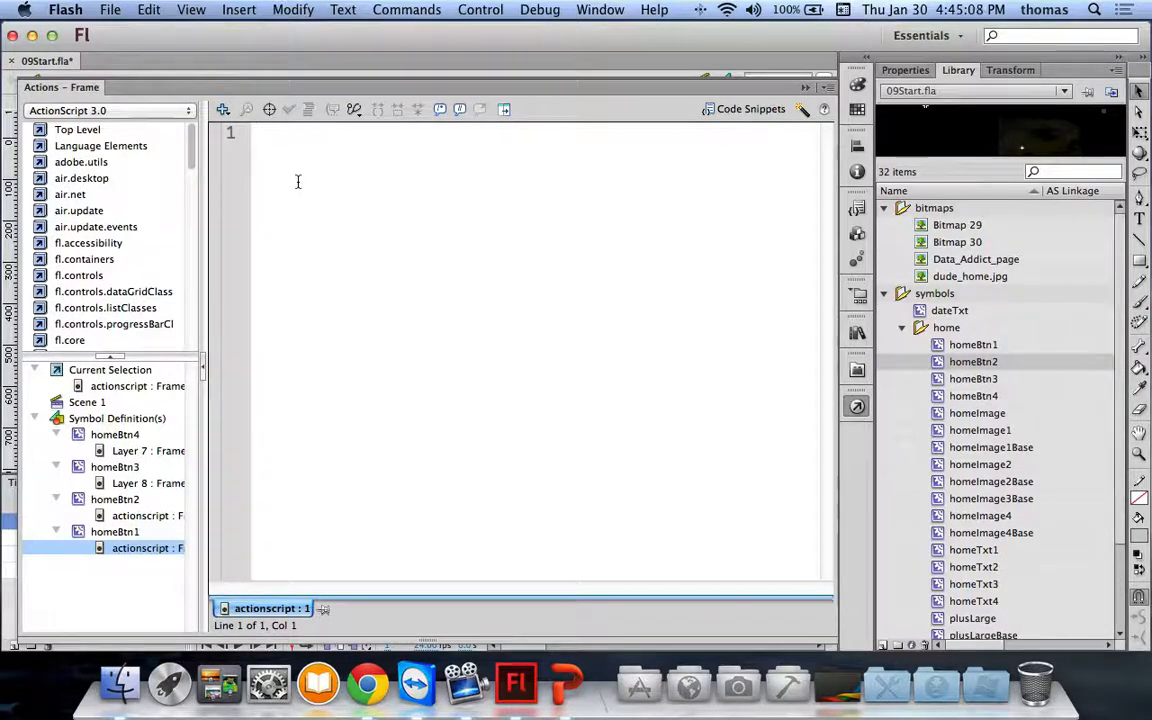
key(super+v)
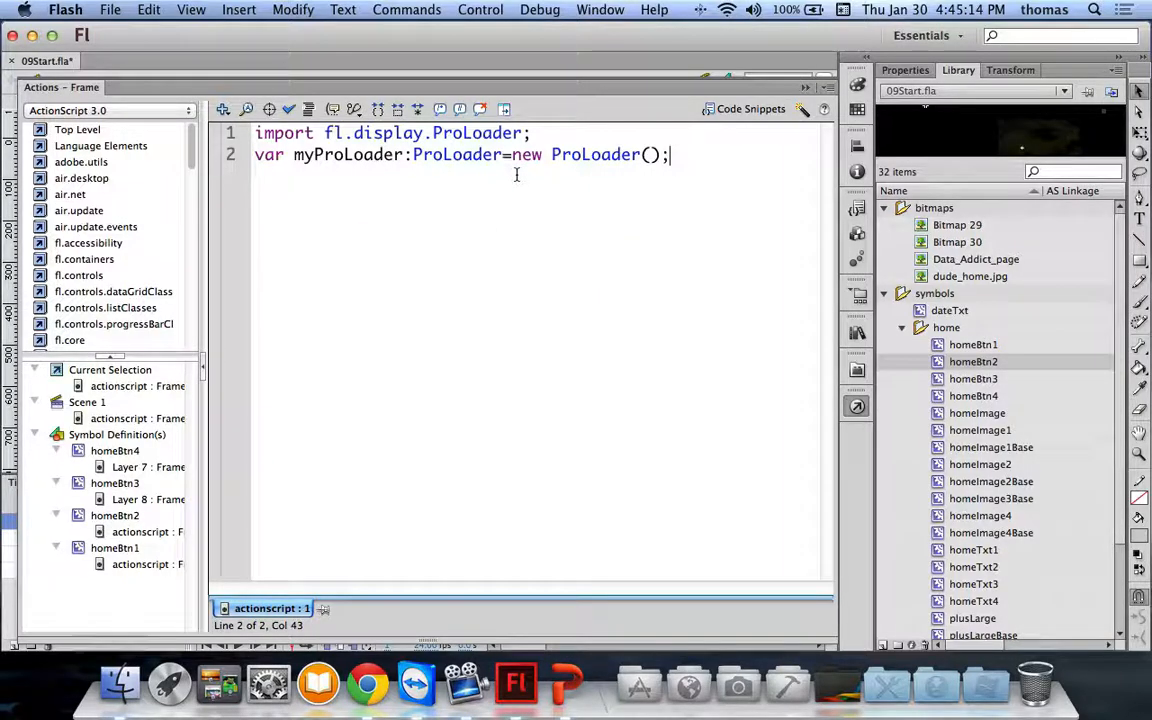
Step: Save the Flash document under the new name 09_workingcopy.fla in the Code Archive folder
key(super+Tab)
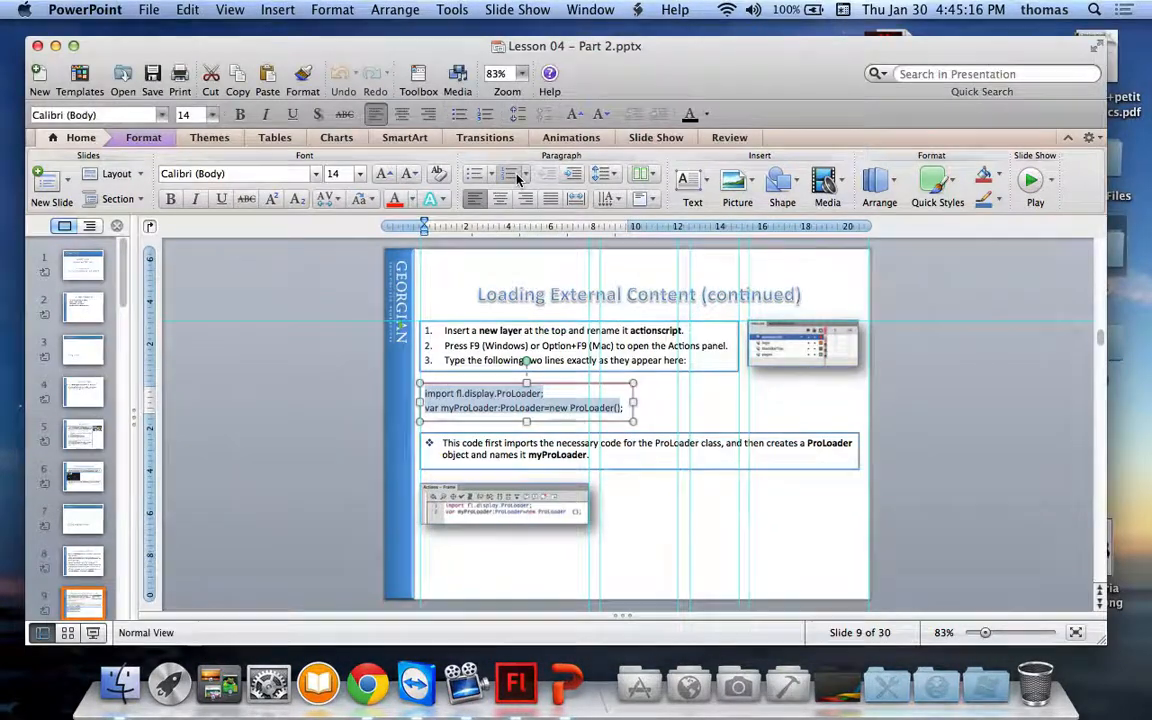
key(super+Tab)
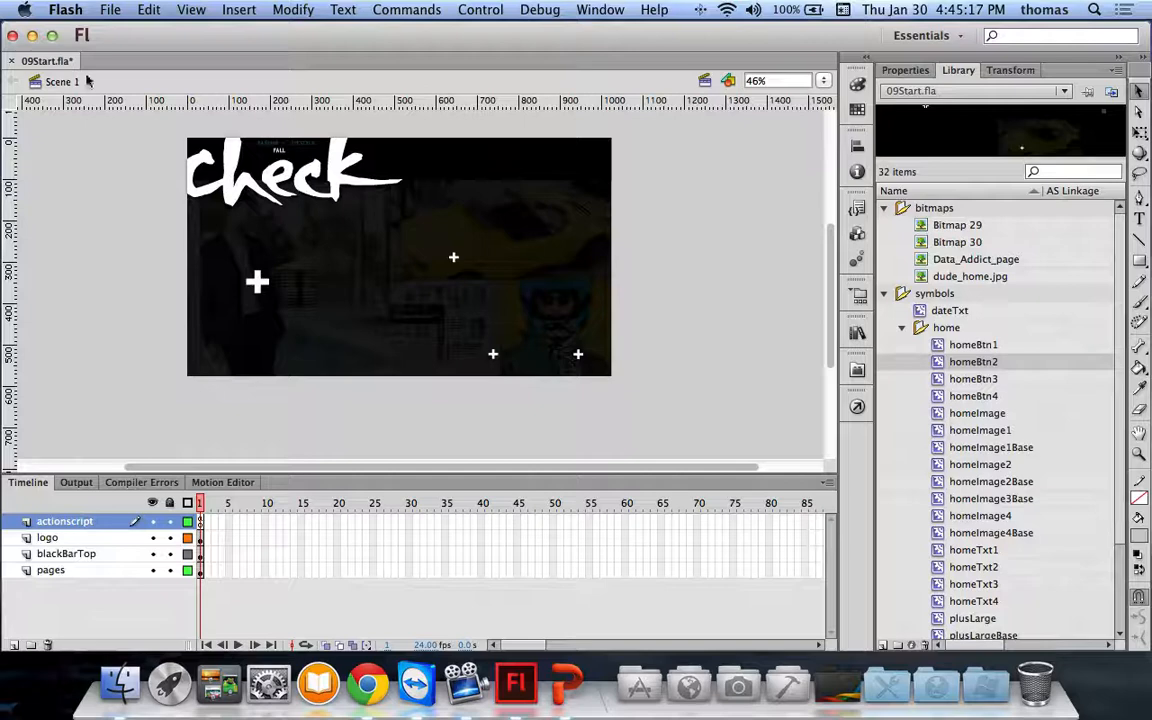
click(110, 9)
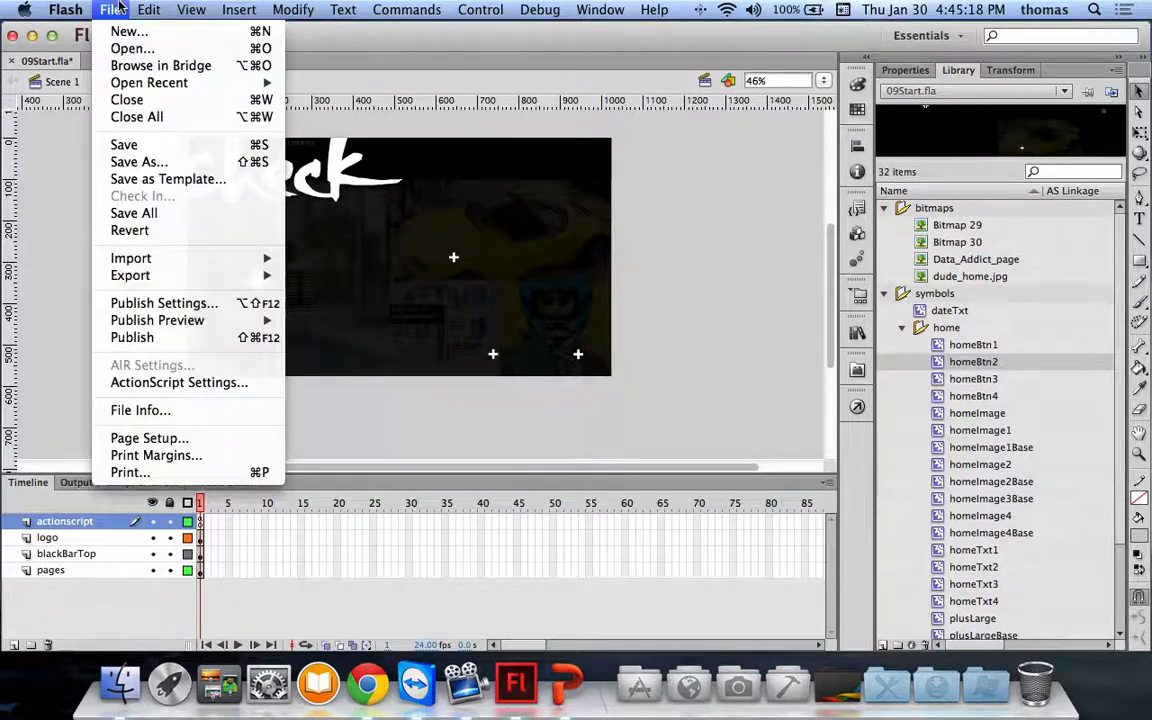
click(138, 161)
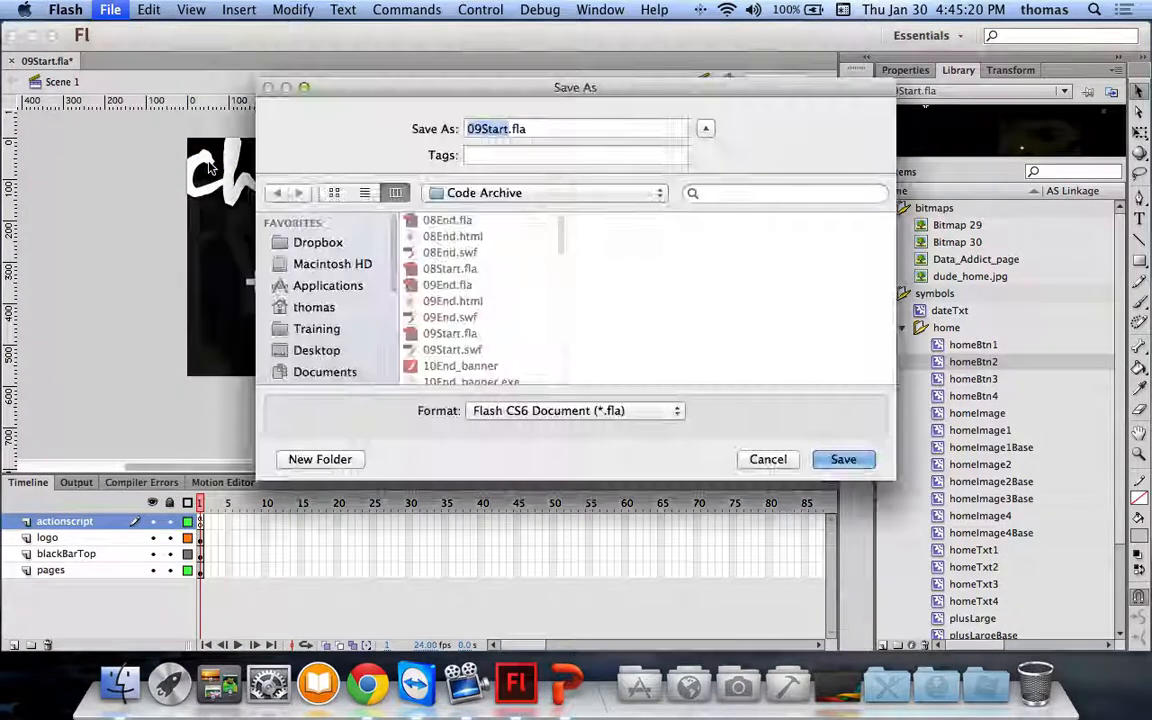
click(483, 128)
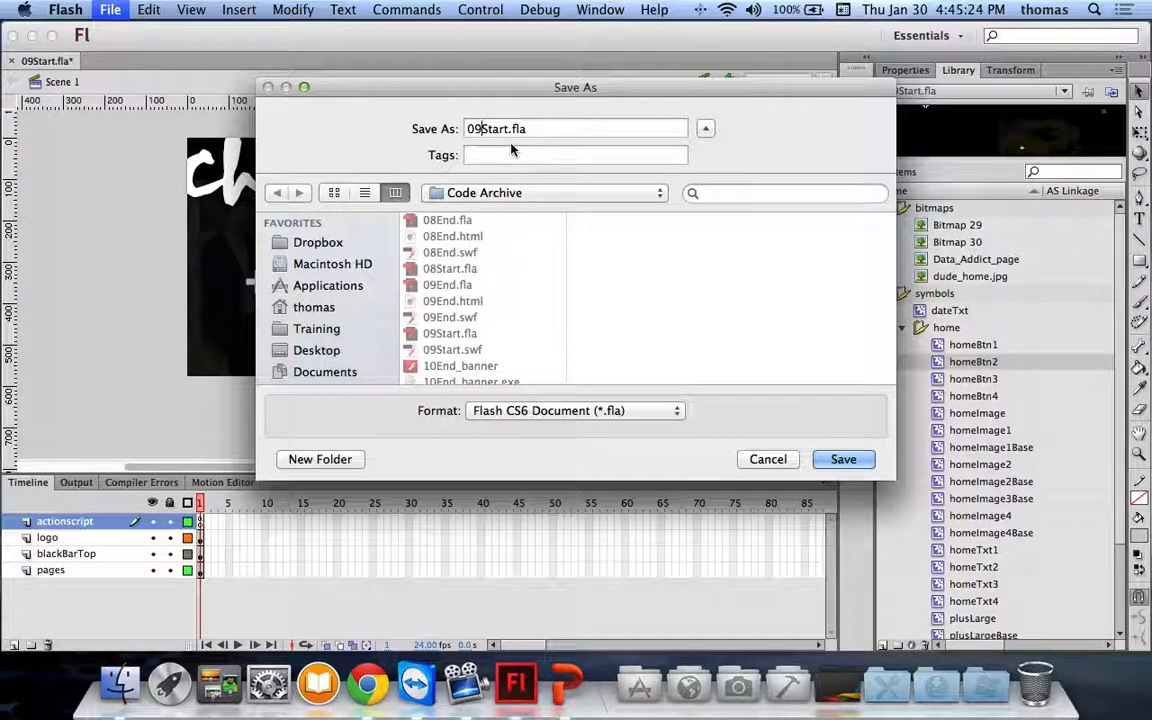
text(_wor)
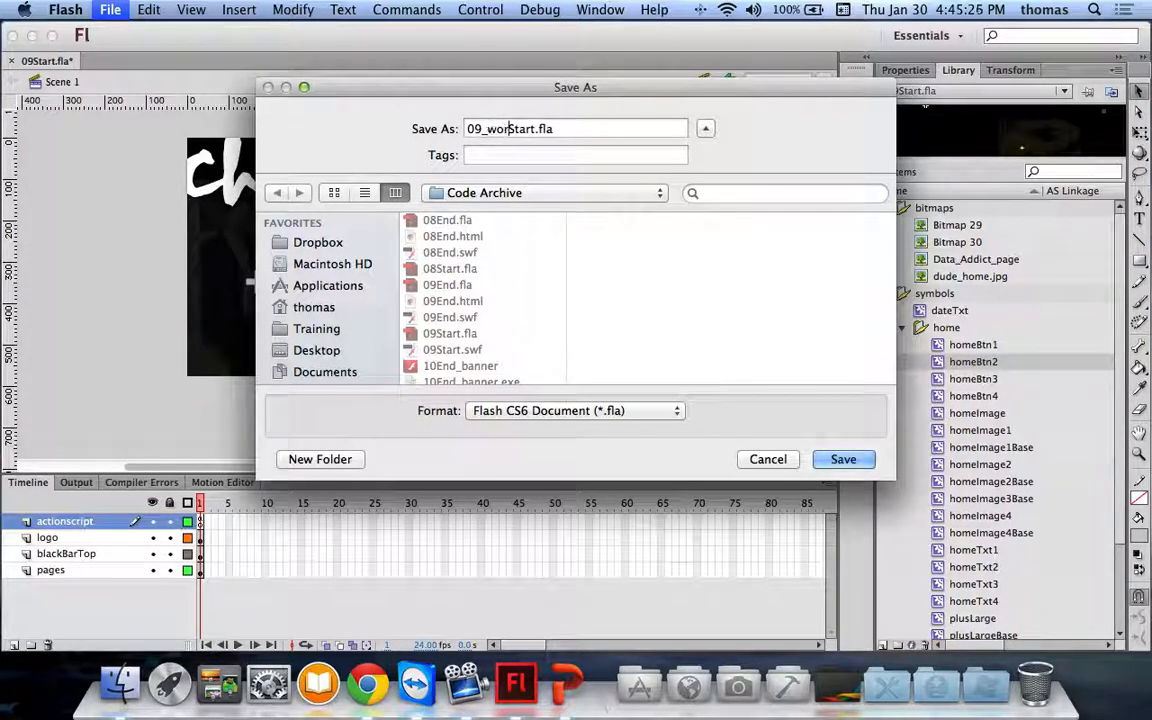
text(kingcopy)
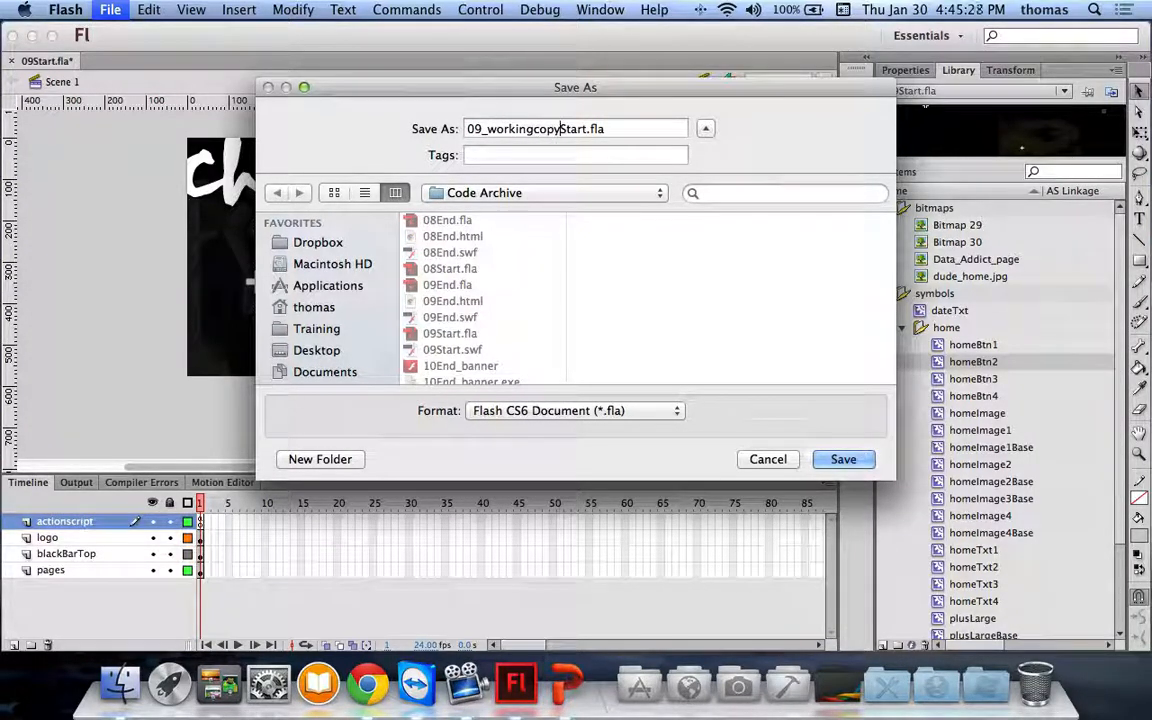
key(Right)
key(Right)
key(Right)
key(Right)
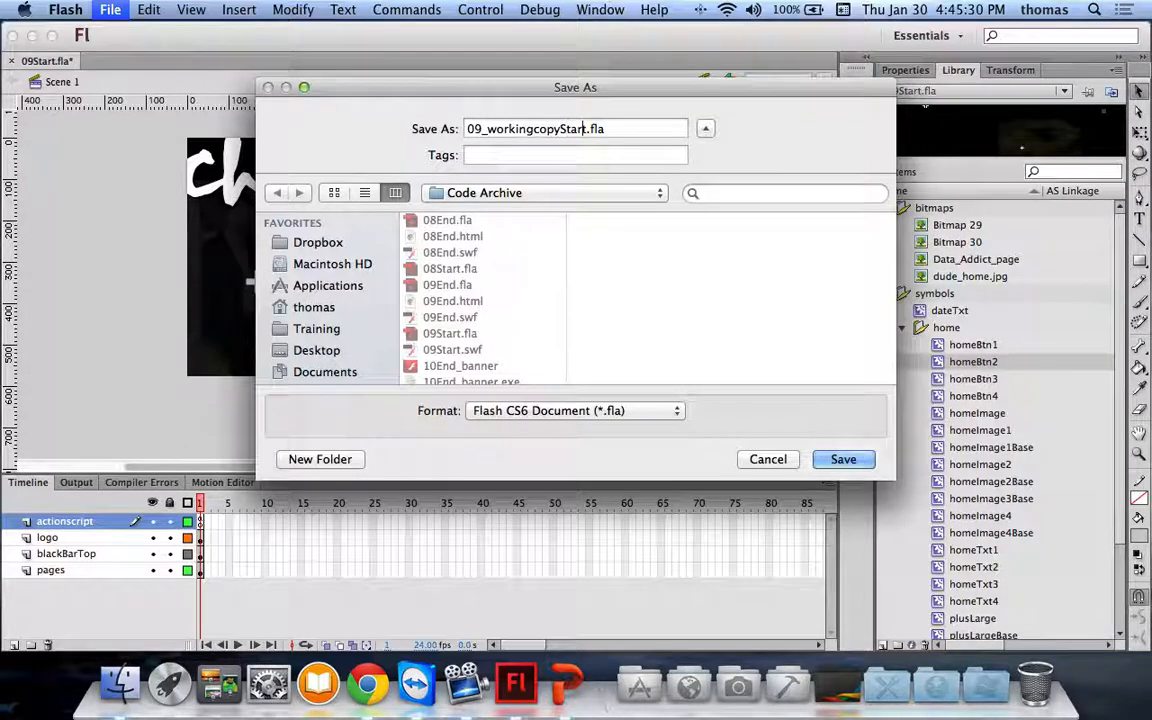
key(Right)
key(BackSpace)
key(BackSpace)
key(BackSpace)
key(BackSpace)
key(BackSpace)
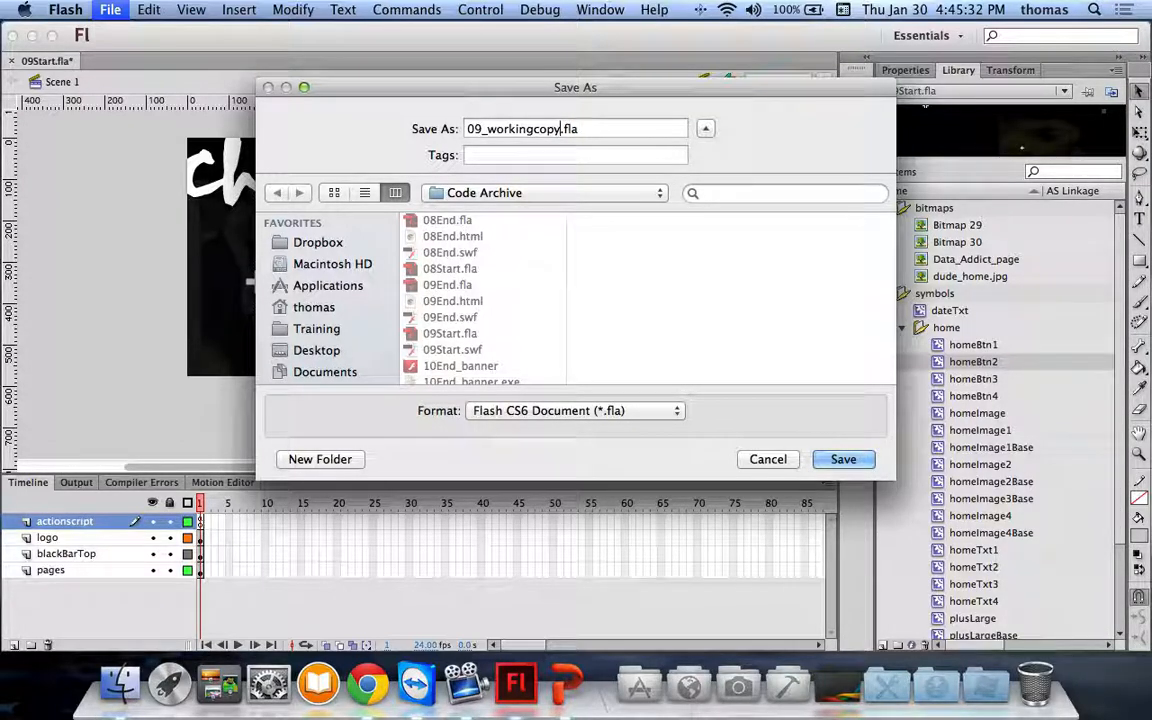
click(840, 457)
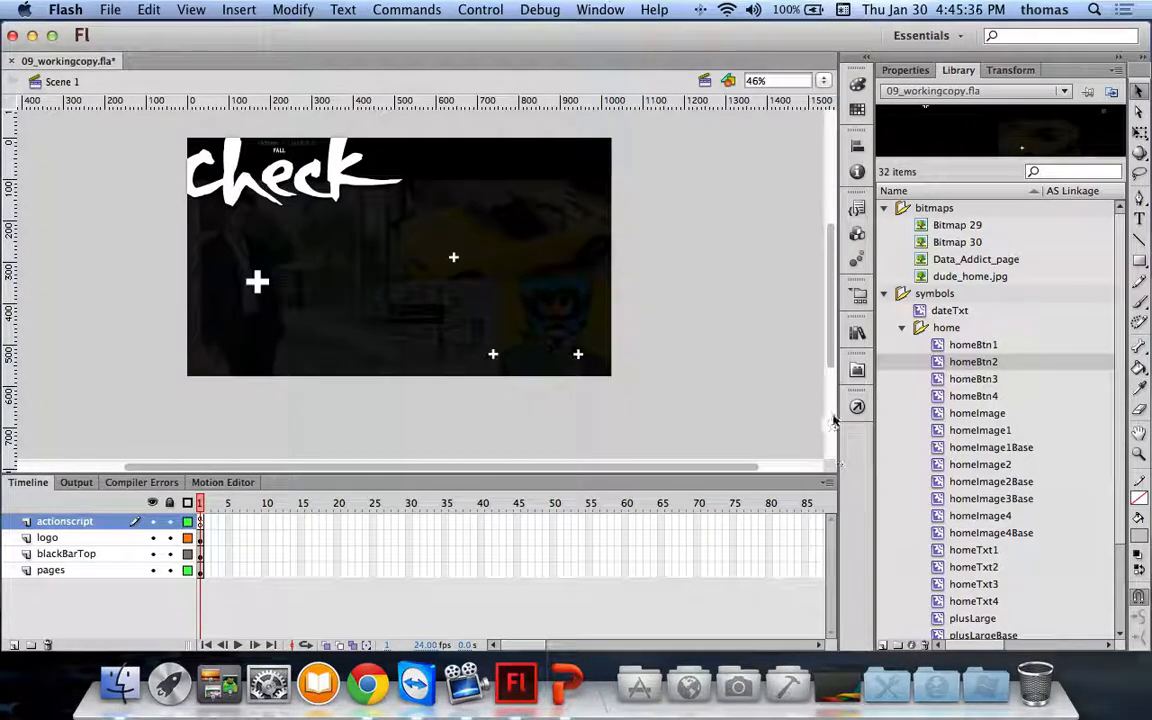
Step: Test the movie, close its preview window and save 09_workingcopy.fla
key(super+Return)
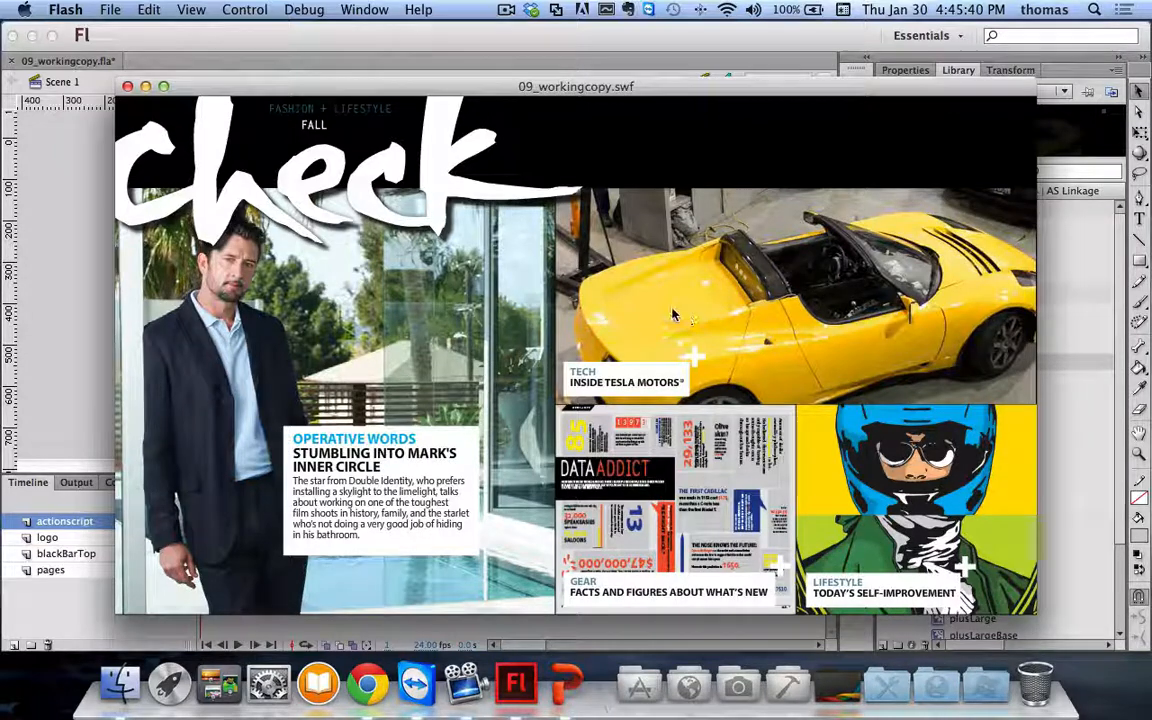
click(128, 88)
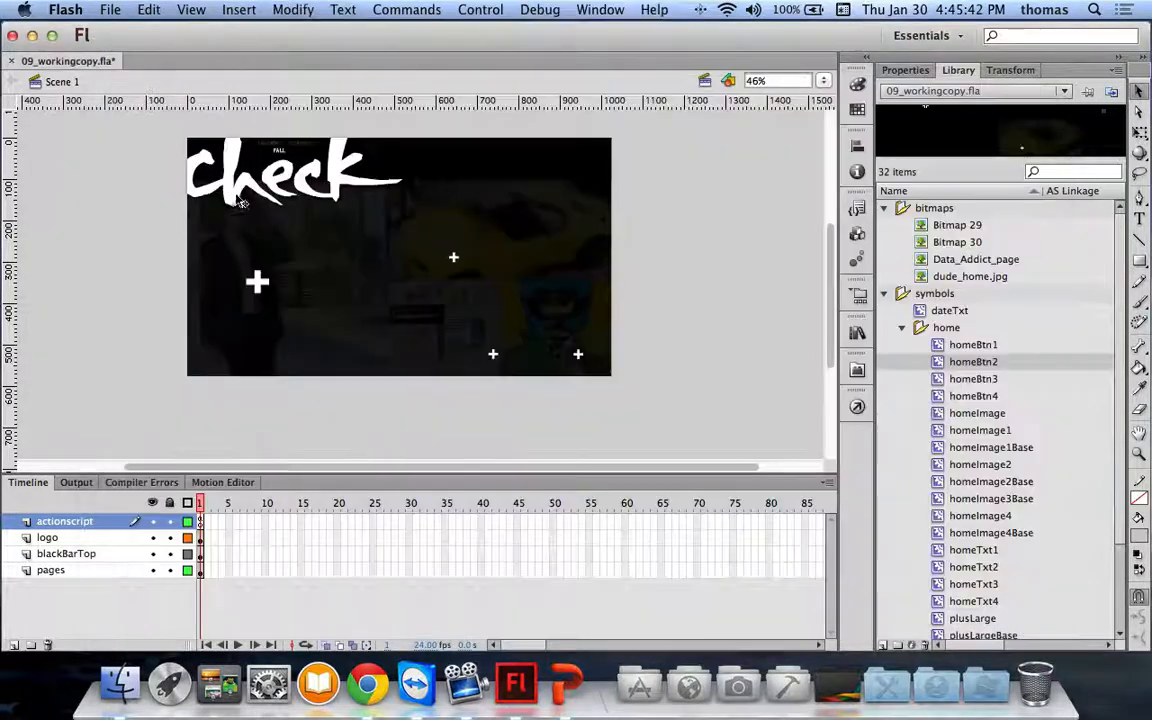
key(super+s)
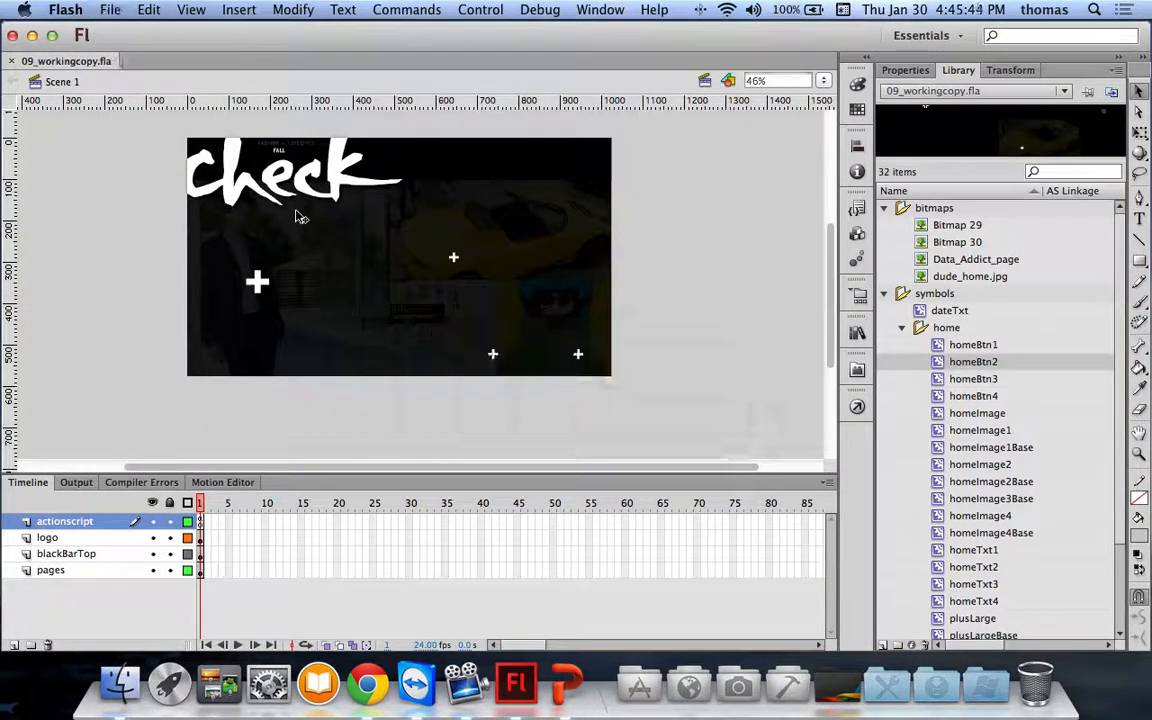
Step: Switch to PowerPoint and view the Loading External Content slide
key(super+Tab)
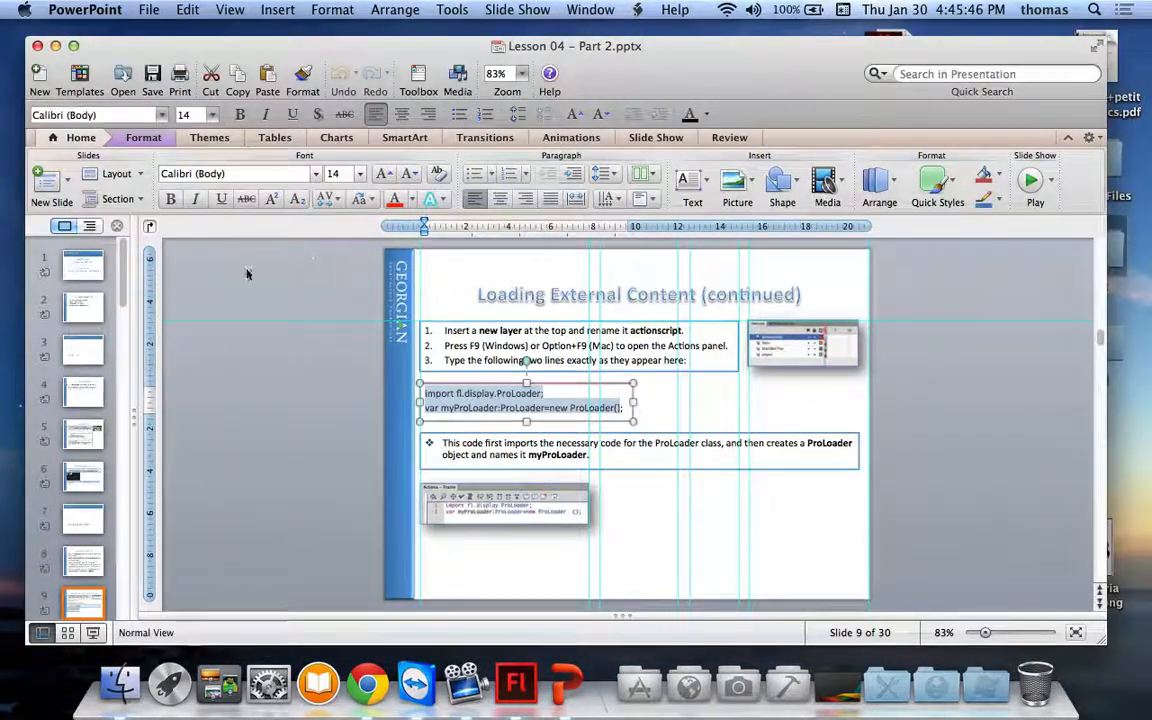
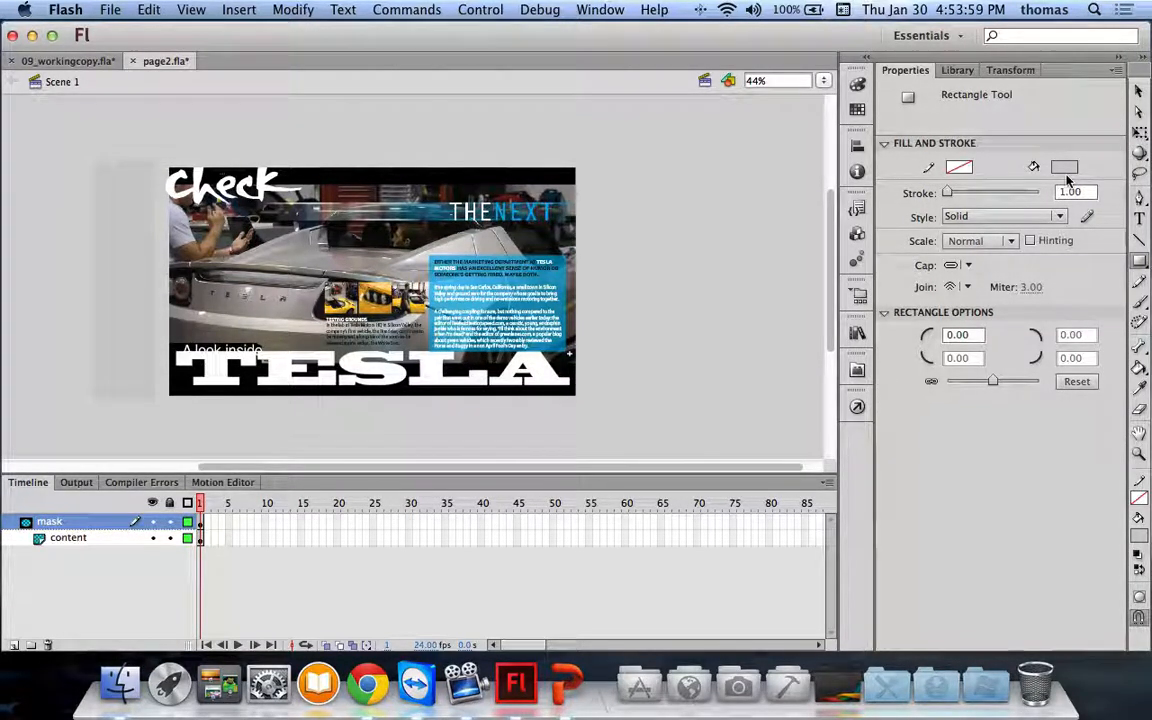
Step: Create a motion tween for the rectangle beside the Stage on the mask layer, converting it to a symbol, and return to frame 1
click(1138, 91)
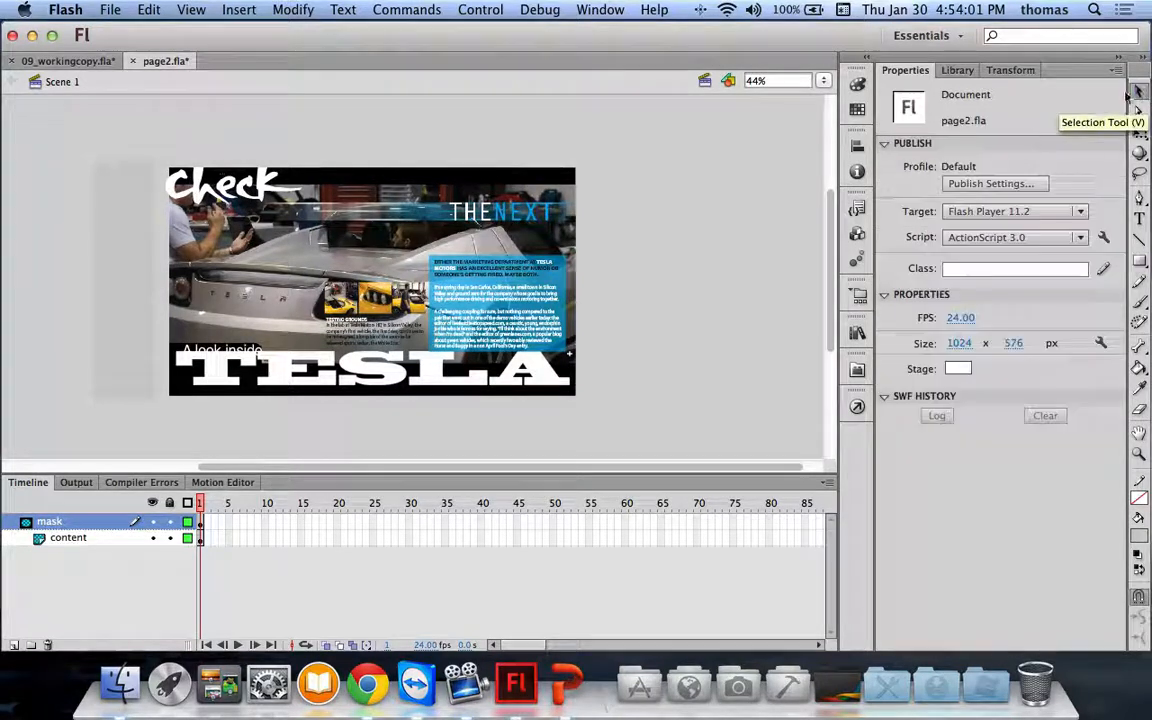
click(111, 234)
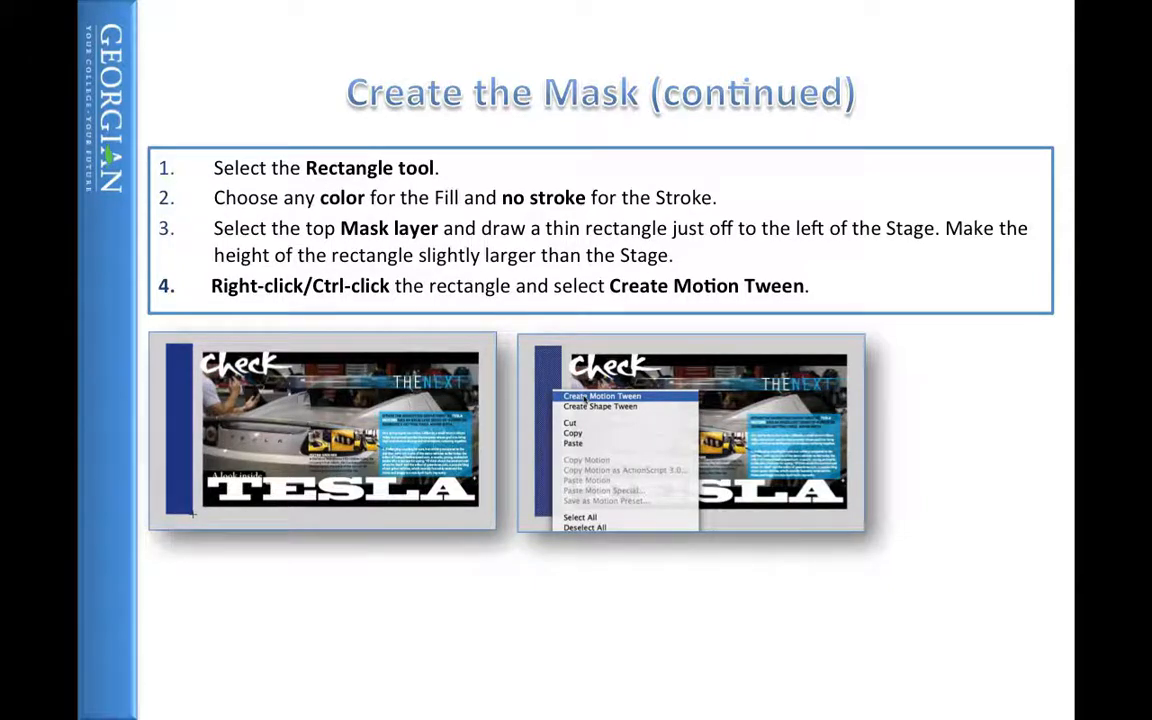
key(super+Tab)
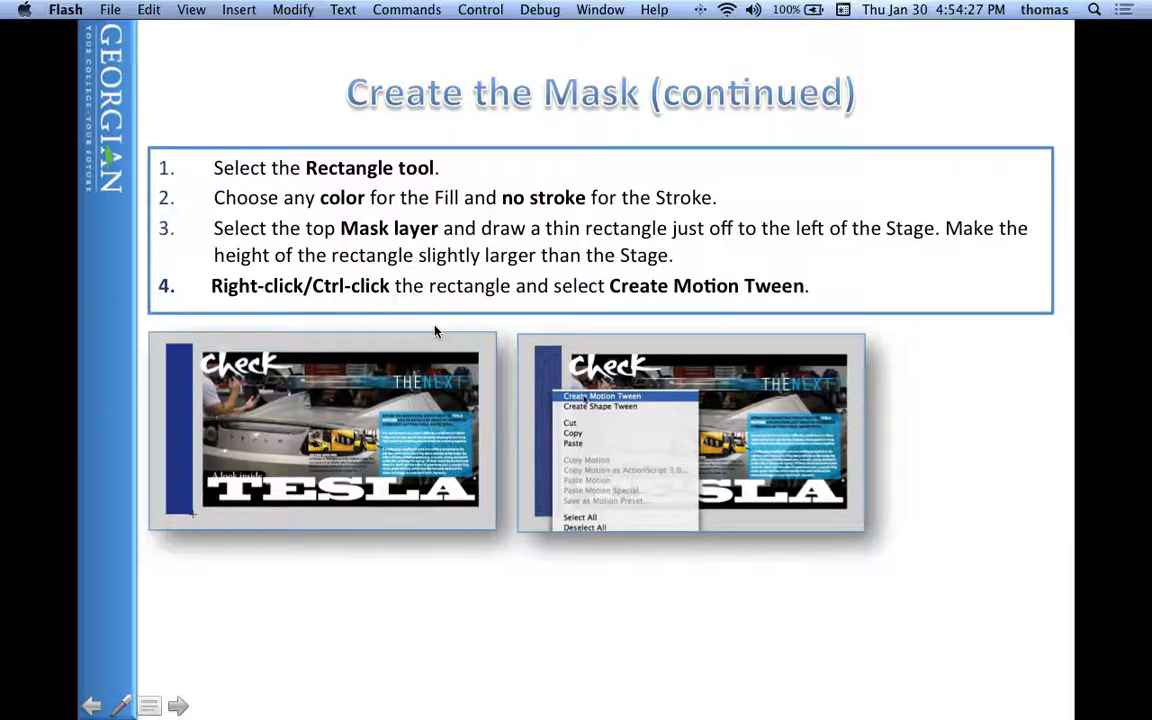
key(super+Tab)
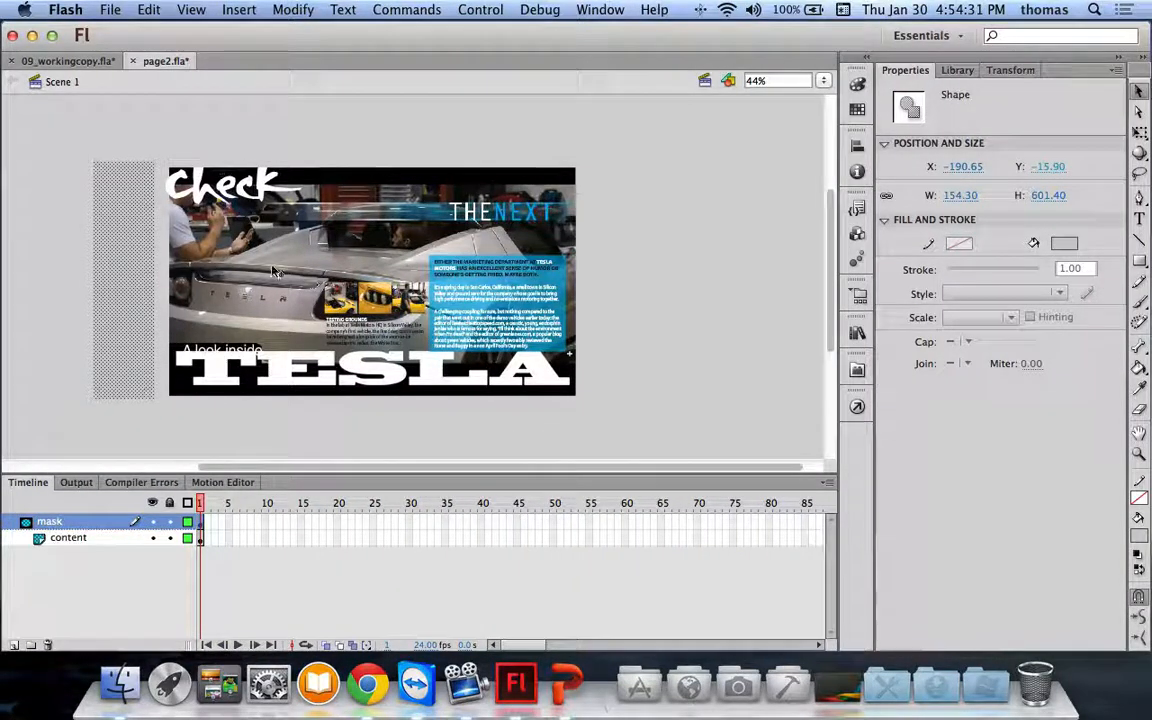
right_click(113, 190)
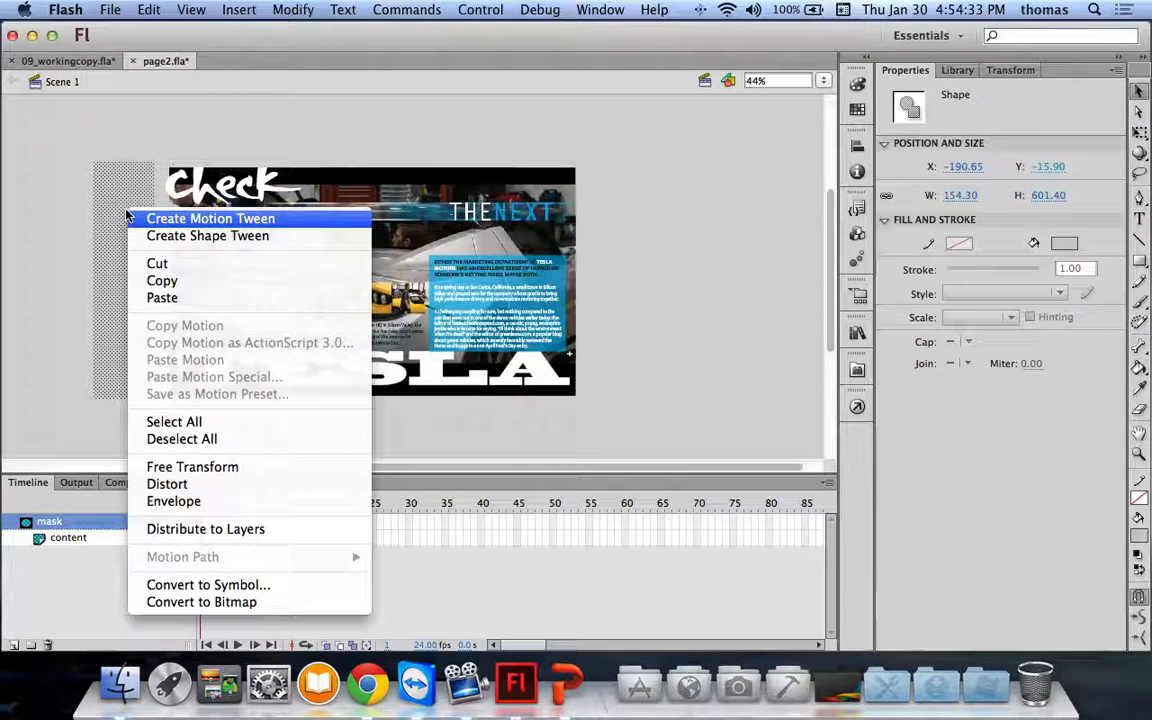
click(185, 216)
click(762, 404)
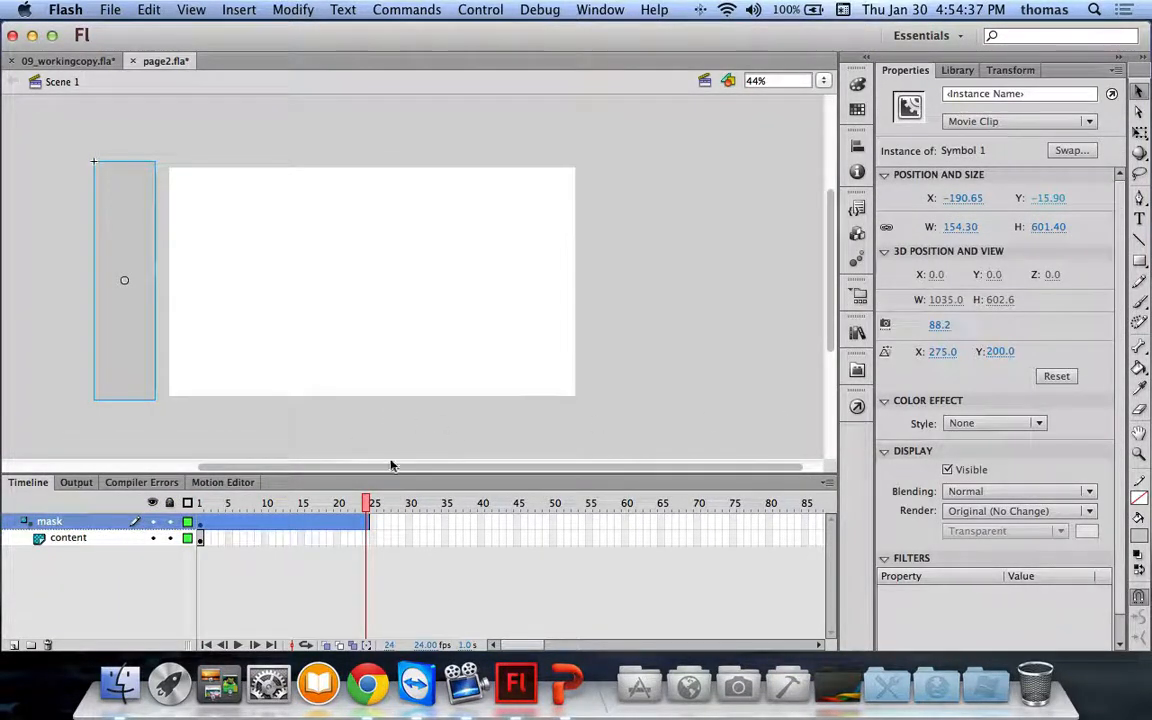
mouse_move(366, 503)
mouse_down()
mouse_move(198, 503)
mouse_move(372, 504)
mouse_up()
click(200, 521)
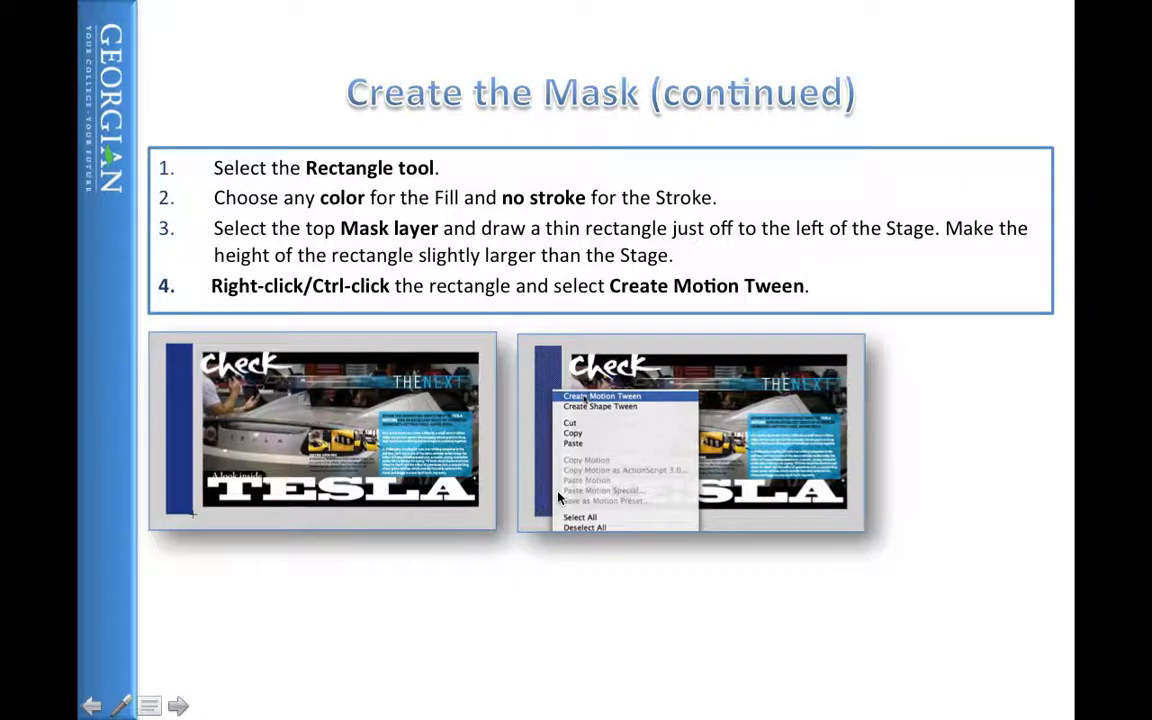
Step: Check the next Create the Mask slide, extend the content layer with frames up to frame 24, and return the playhead to frame 1
click(558, 497)
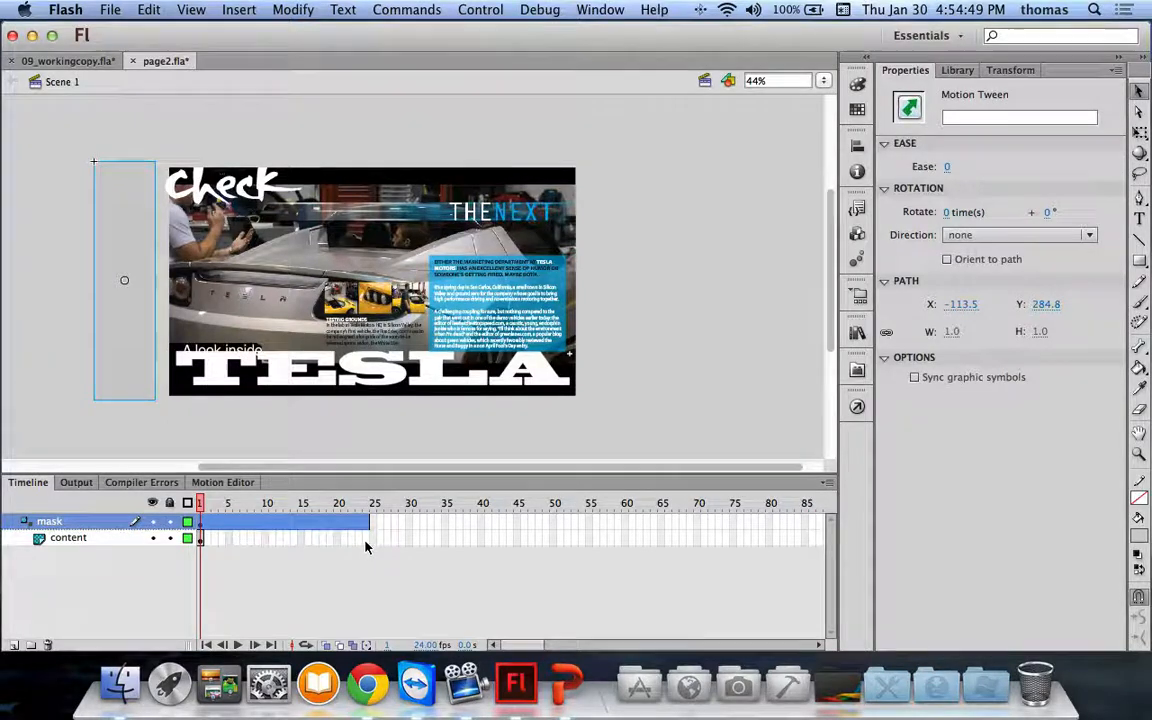
click(366, 540)
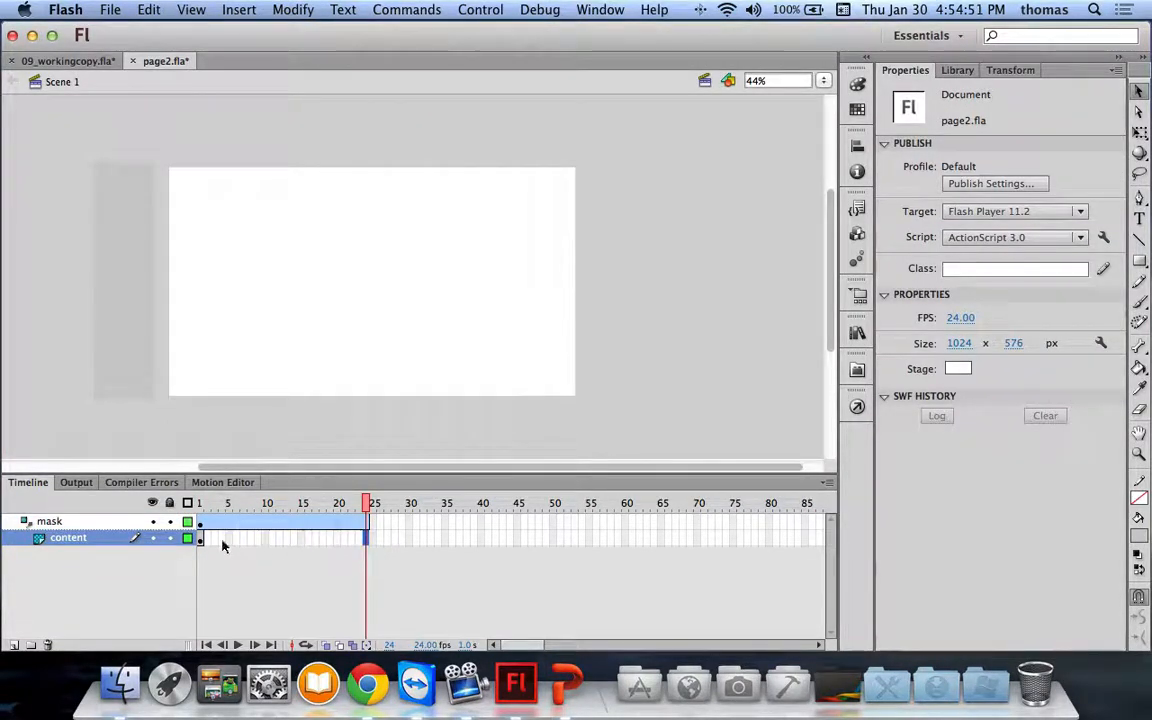
drag(214, 540, 366, 545)
right_click(366, 545)
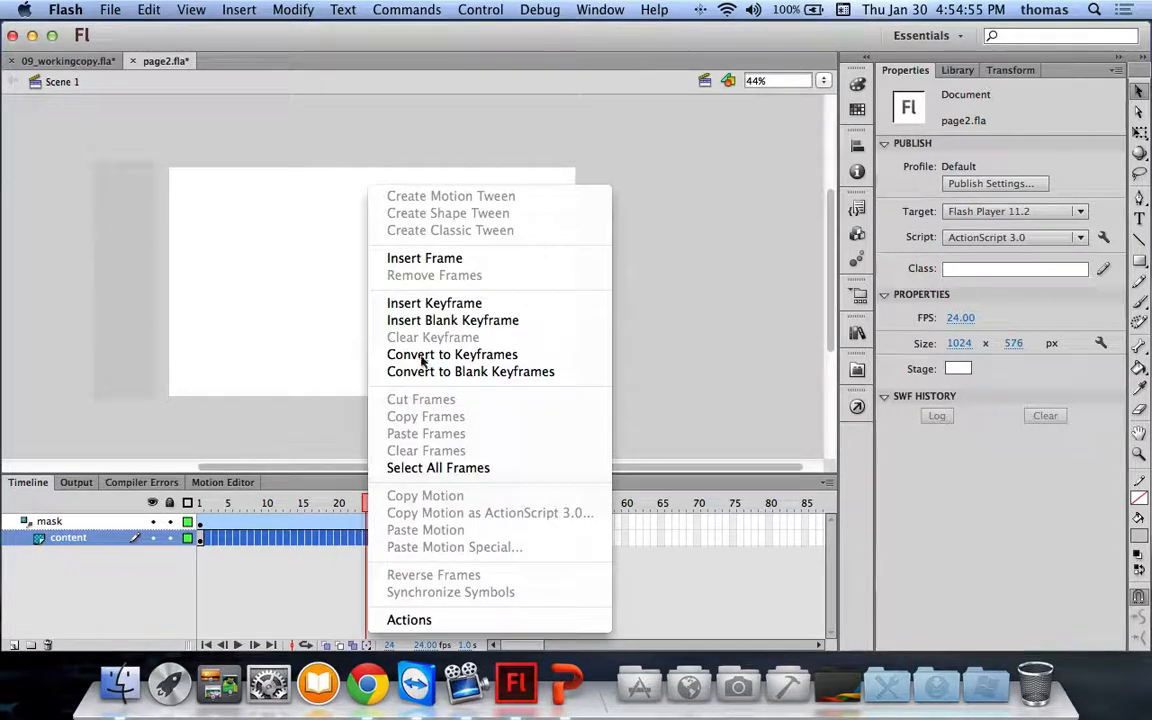
click(424, 258)
click(316, 581)
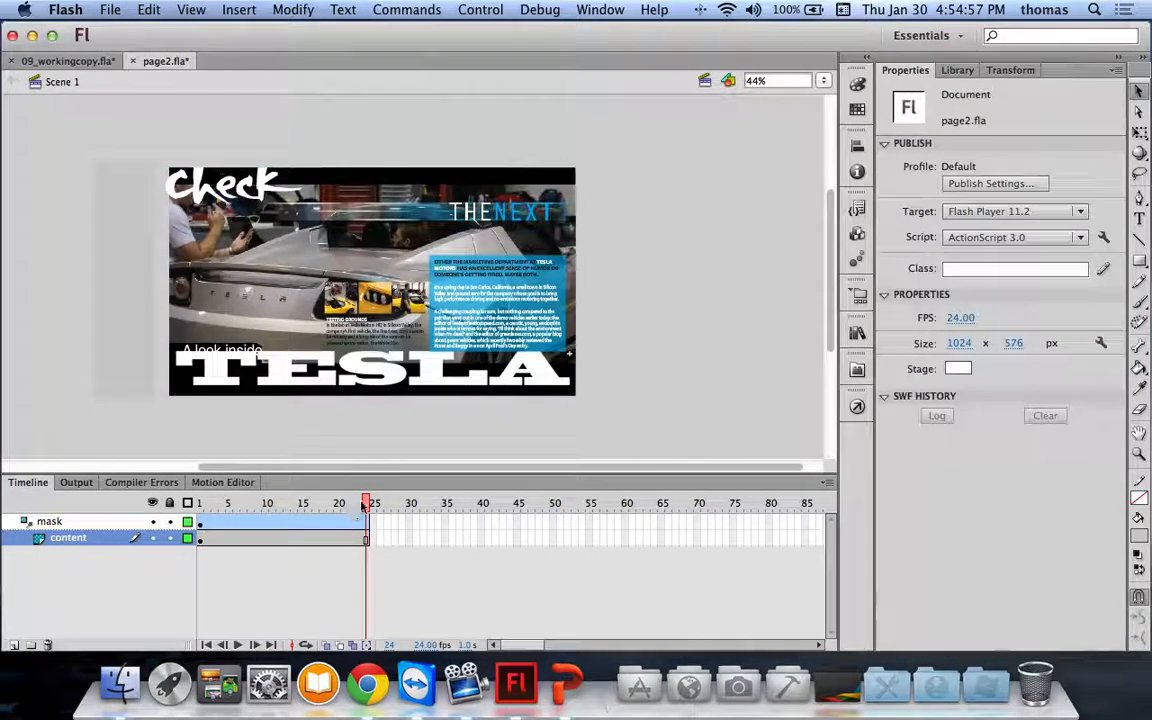
drag(366, 503, 186, 502)
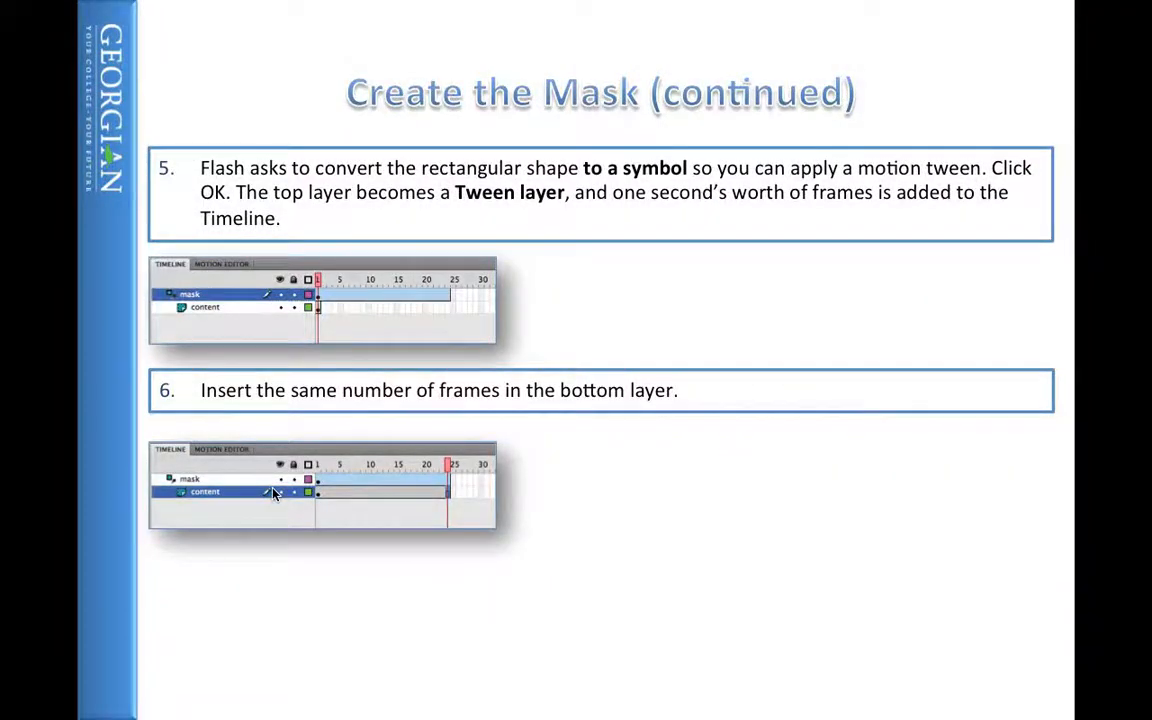
Step: At frame 24, move the mask rectangle's transformation point to its left edge and widen it with Free Transform to about 1298 px across the Stage
click(273, 494)
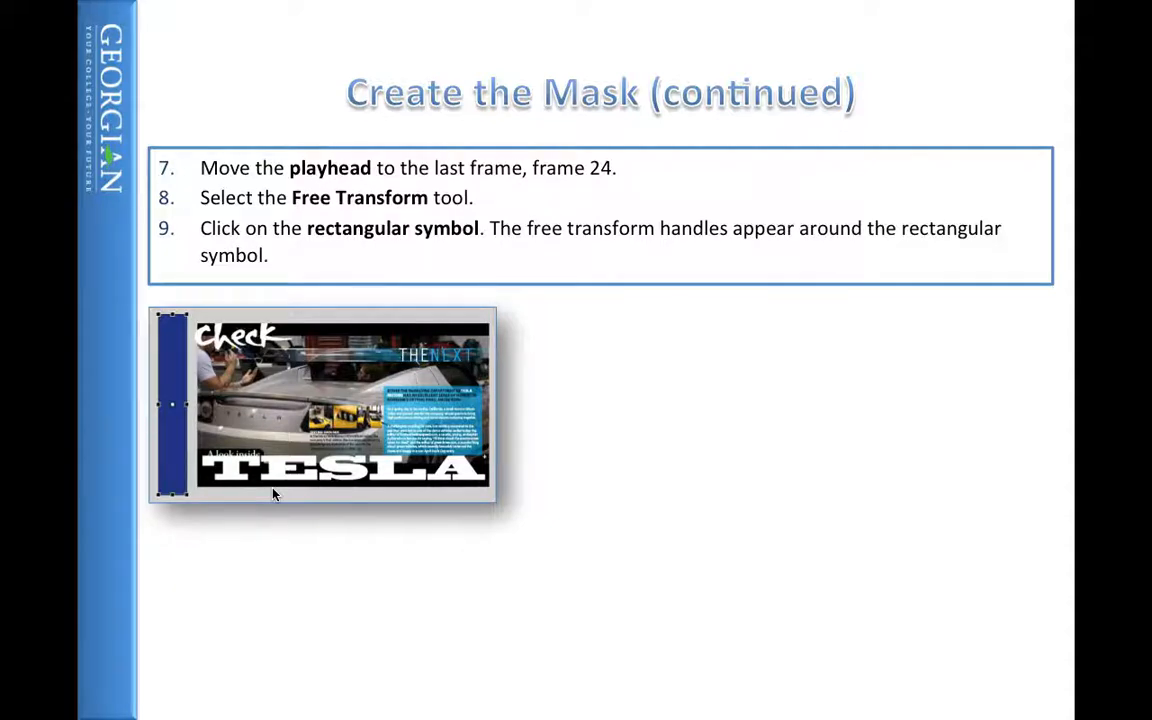
key(Right)
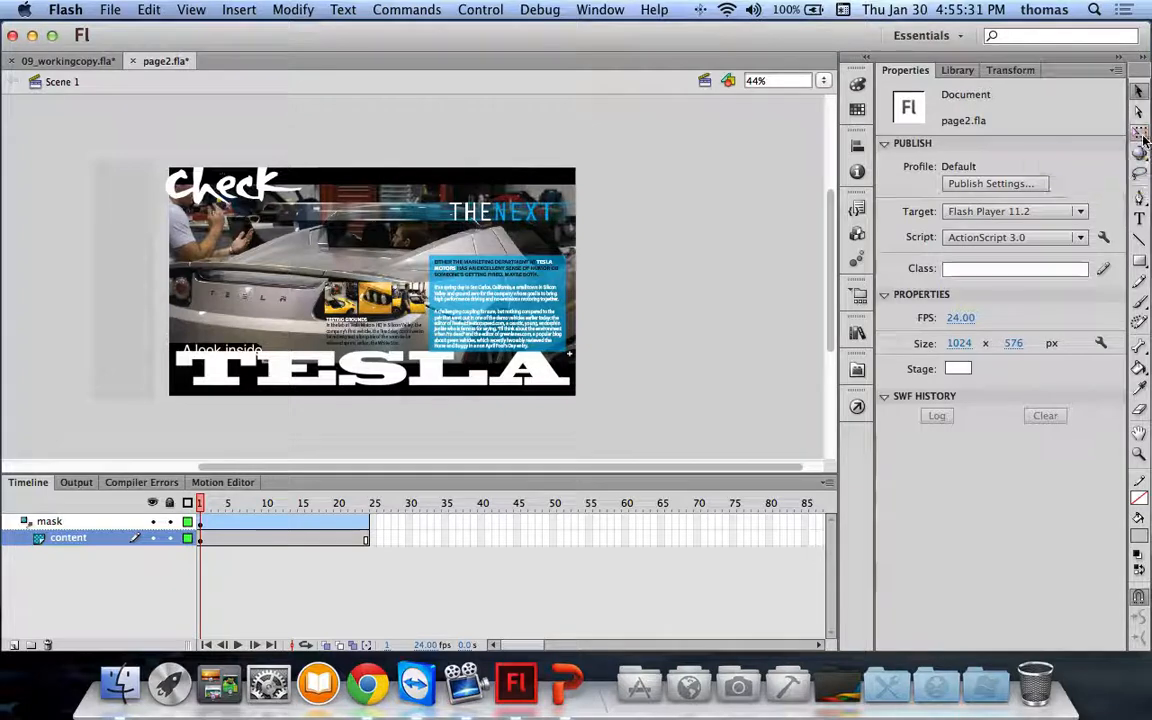
click(136, 188)
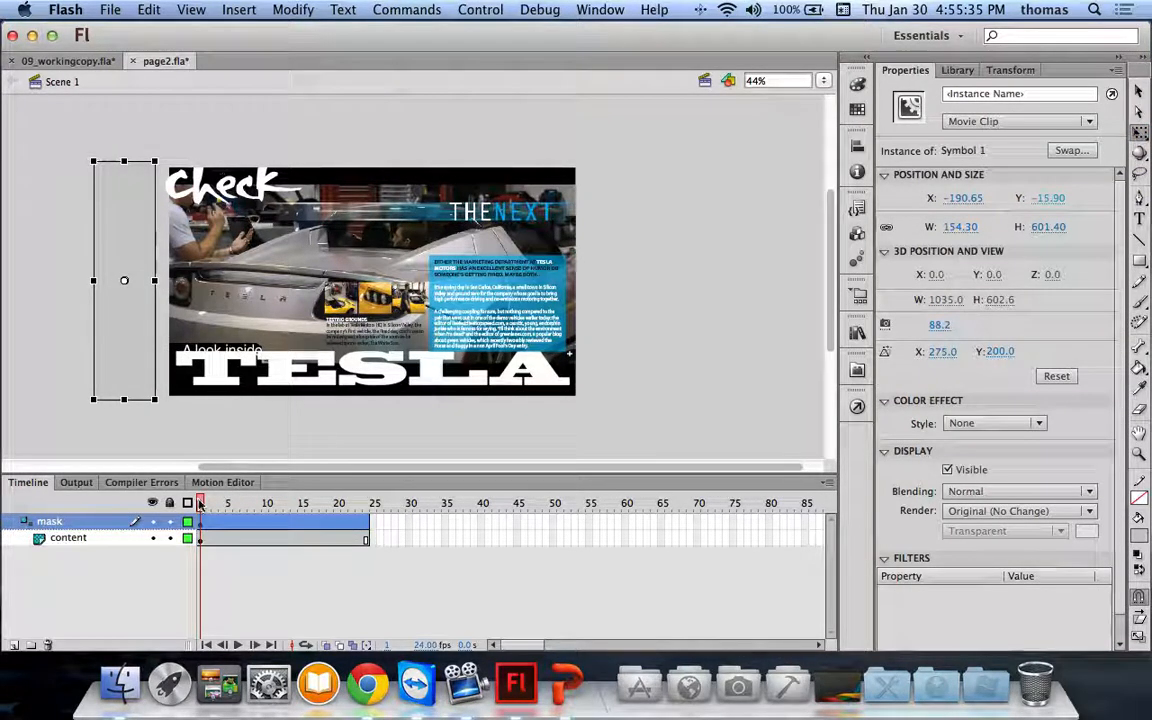
drag(200, 505, 368, 512)
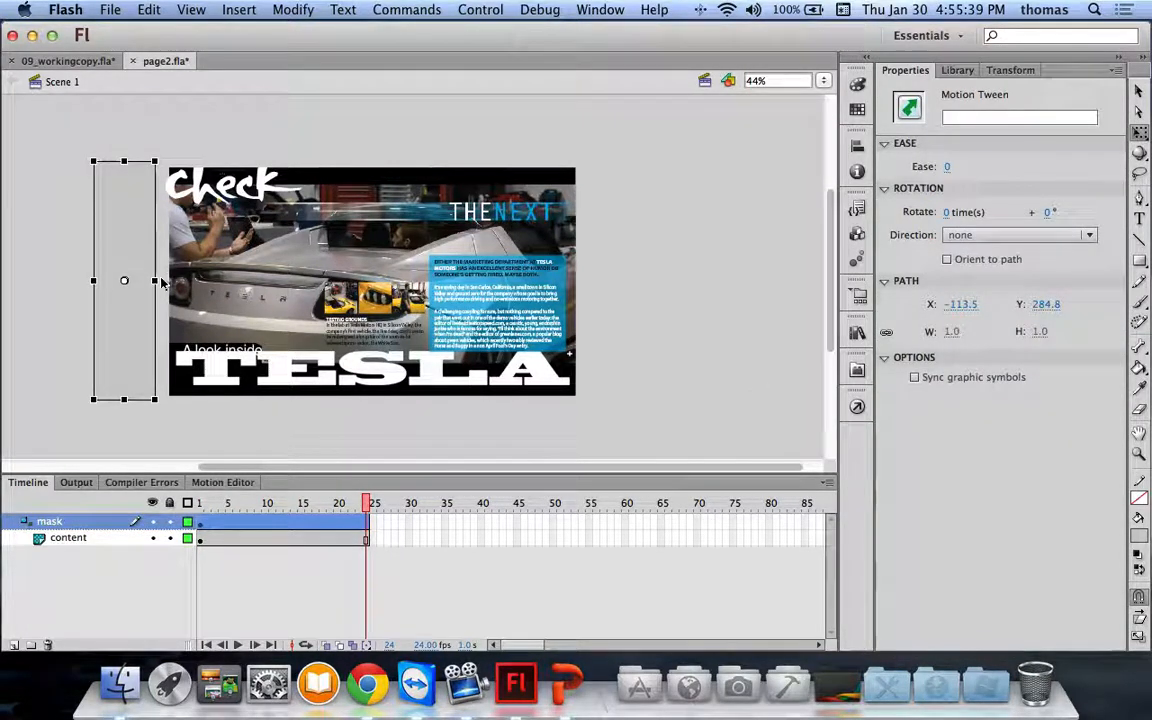
drag(156, 281, 82, 280)
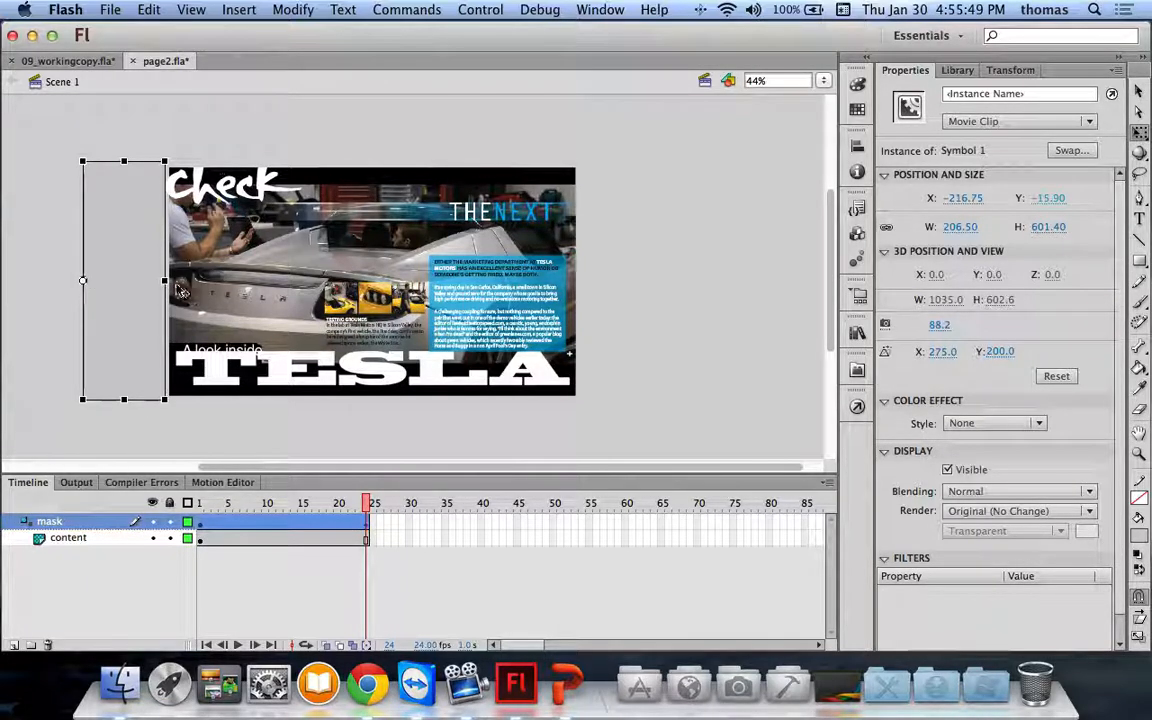
drag(166, 282, 599, 296)
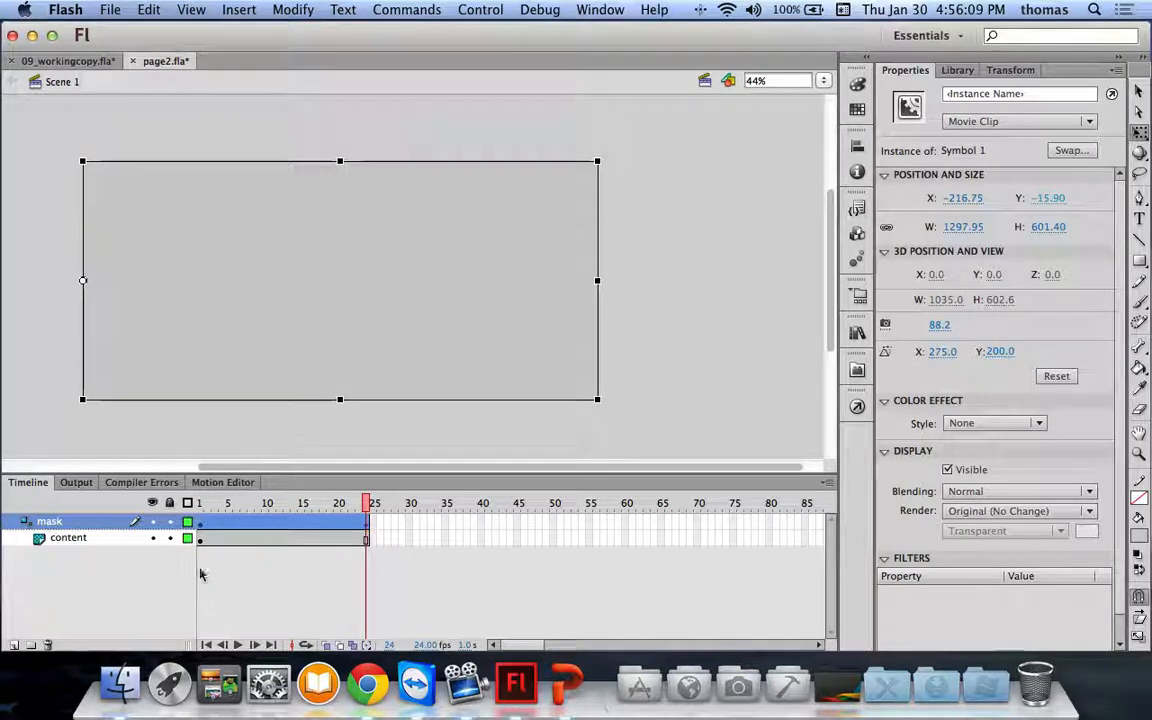
Step: Lock the mask and content layers and insert a new layer named actionscript above them
click(169, 521)
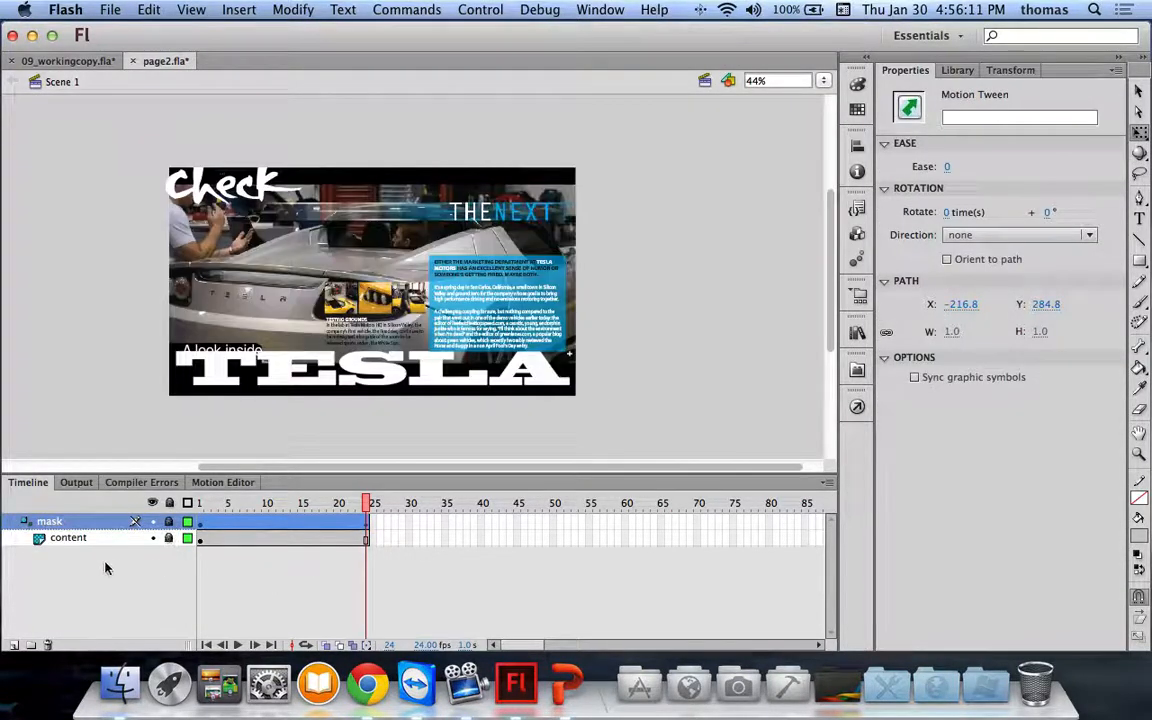
click(105, 567)
click(46, 524)
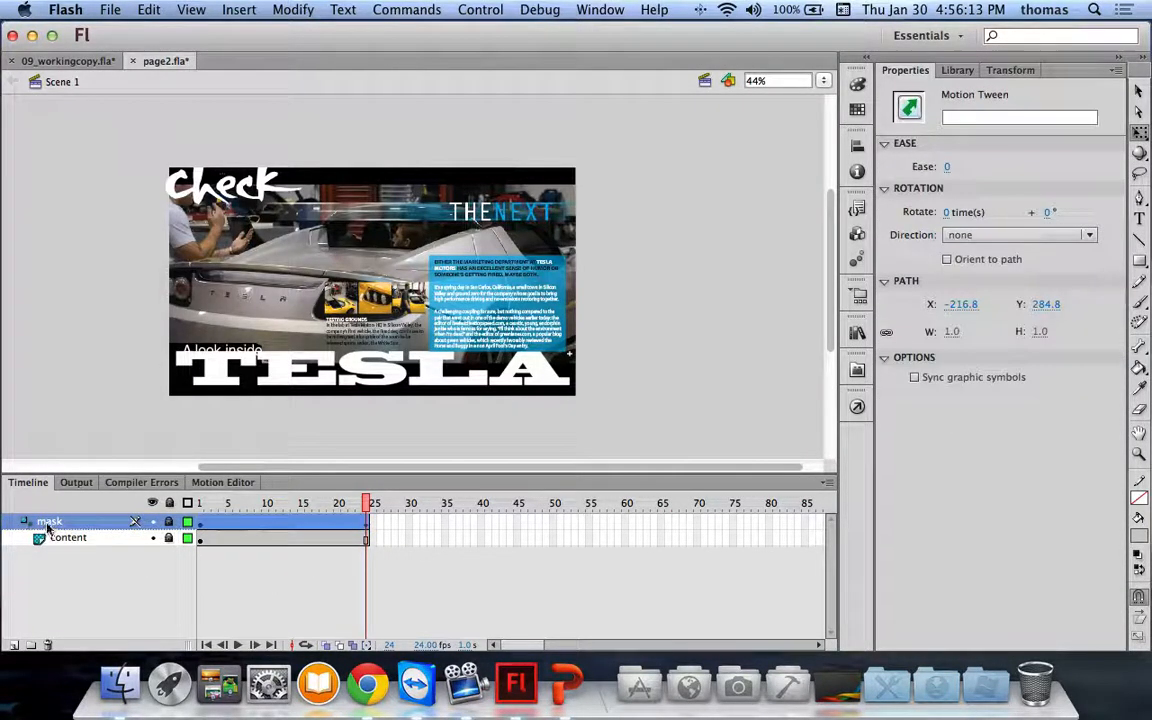
right_click(46, 524)
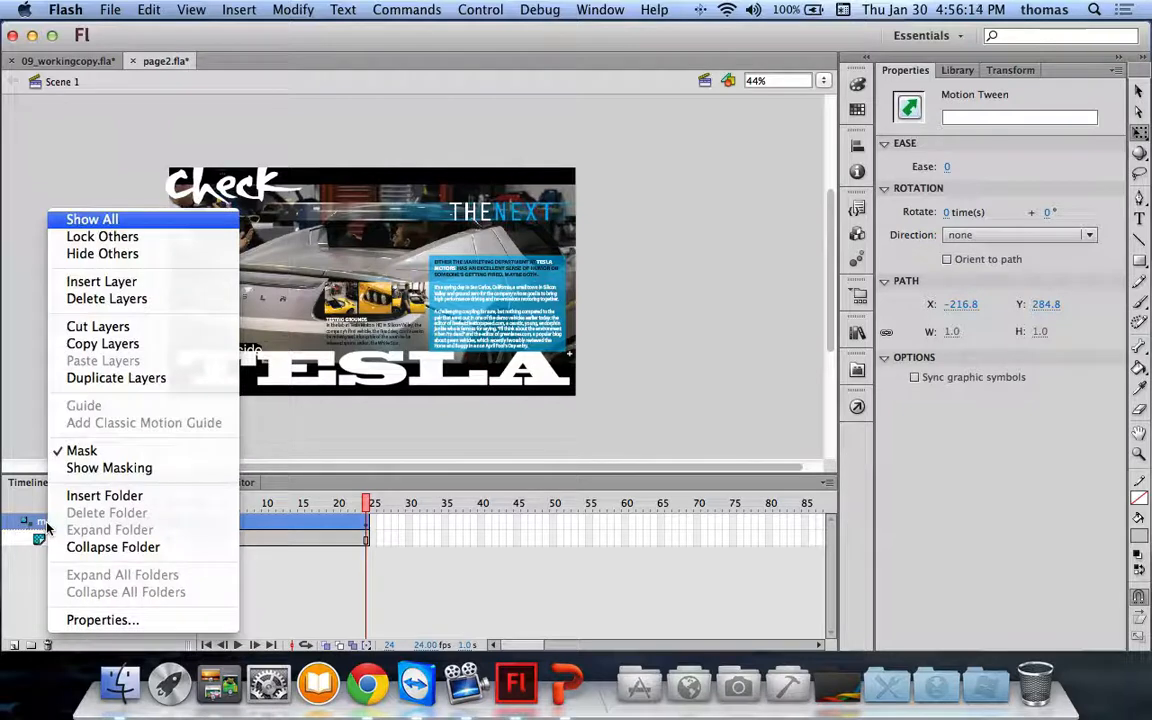
click(100, 282)
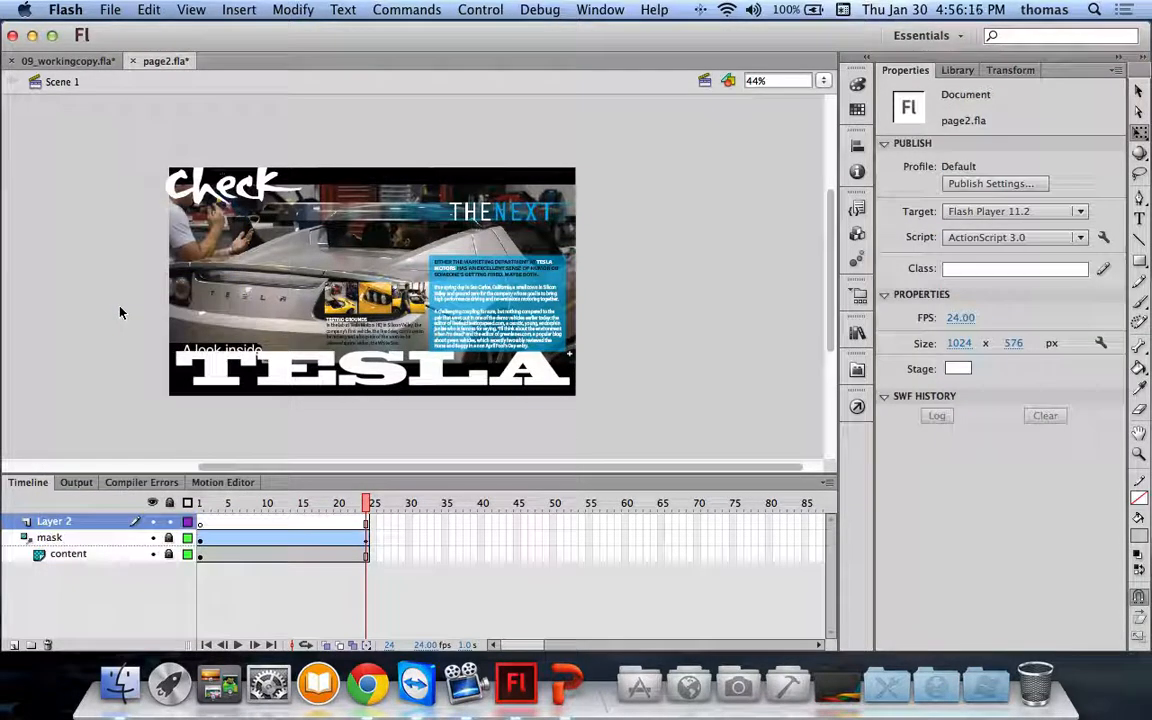
click(54, 521)
double_click(50, 521)
text(adtionscript)
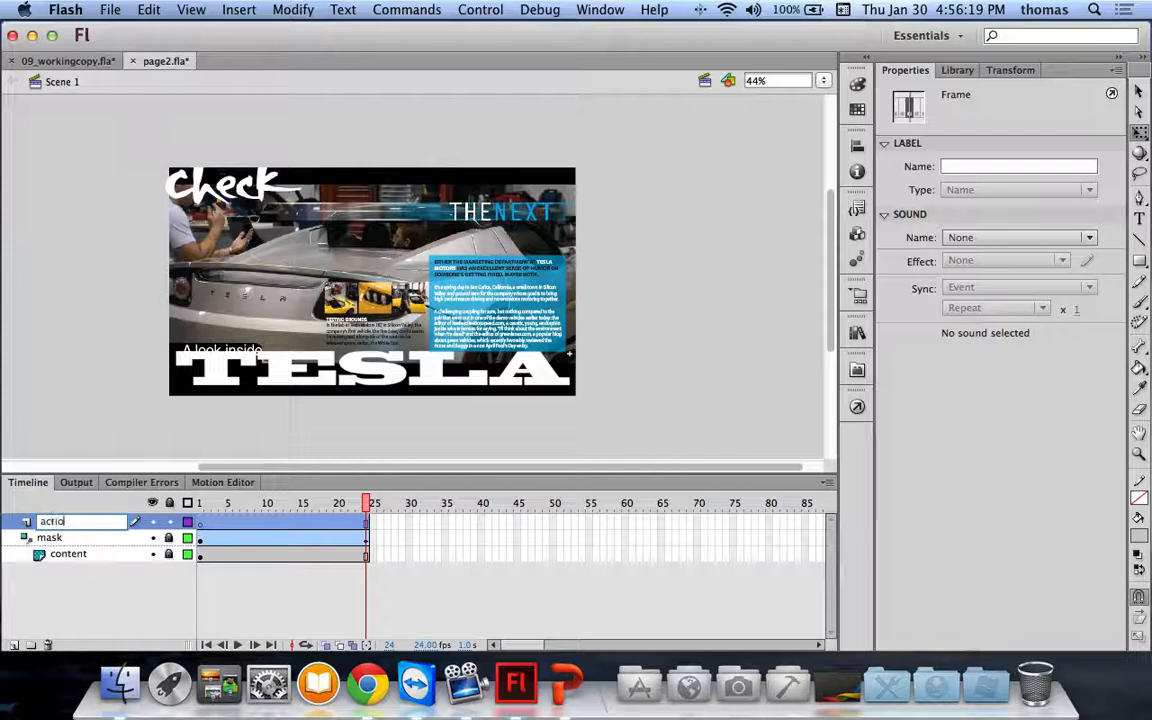
key(Return)
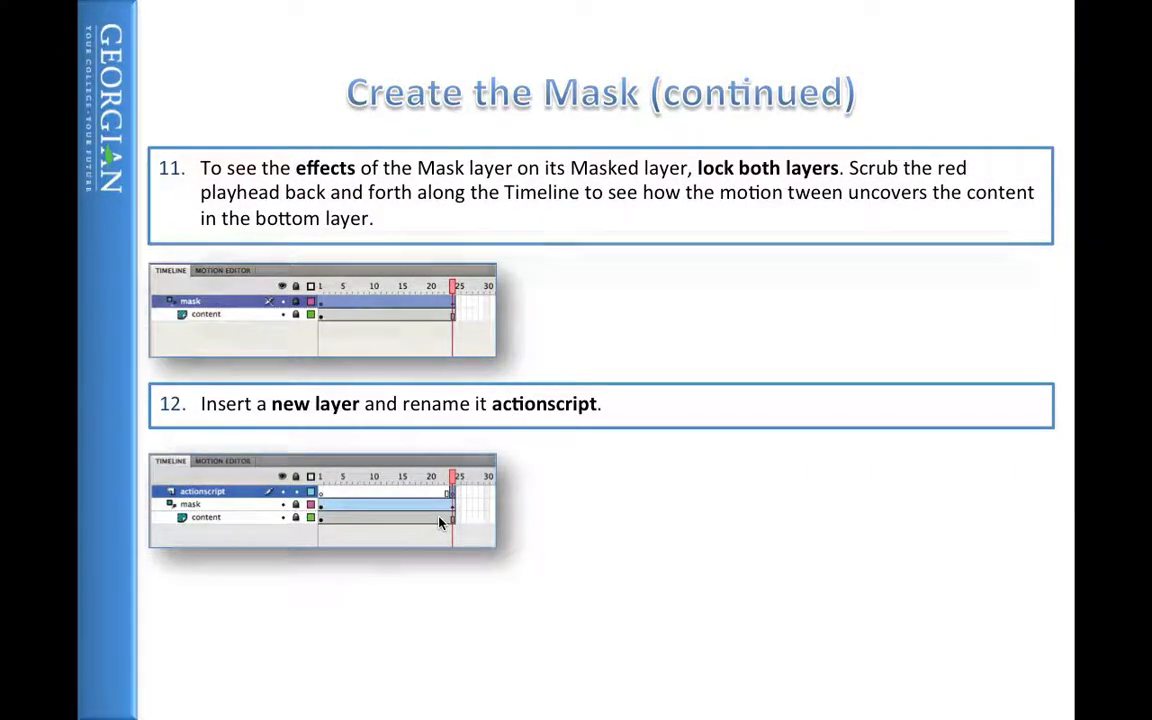
Step: Insert a keyframe at frame 24 of the actionscript layer in page2.fla
click(438, 522)
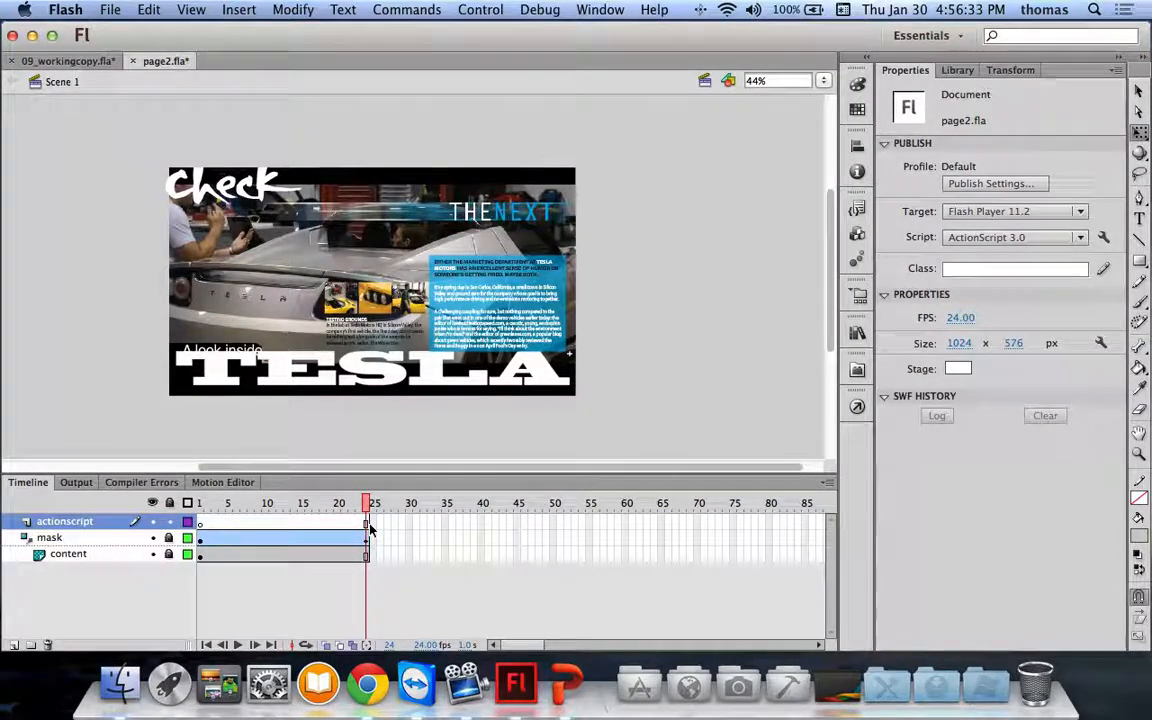
right_click(367, 526)
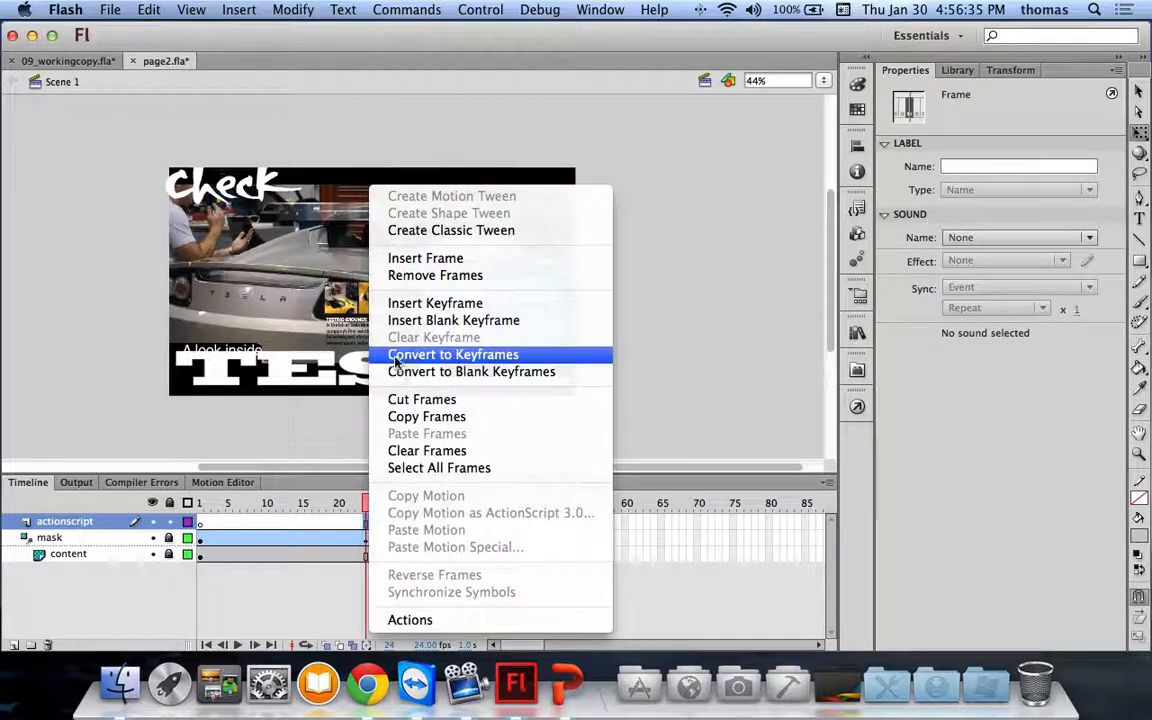
click(435, 303)
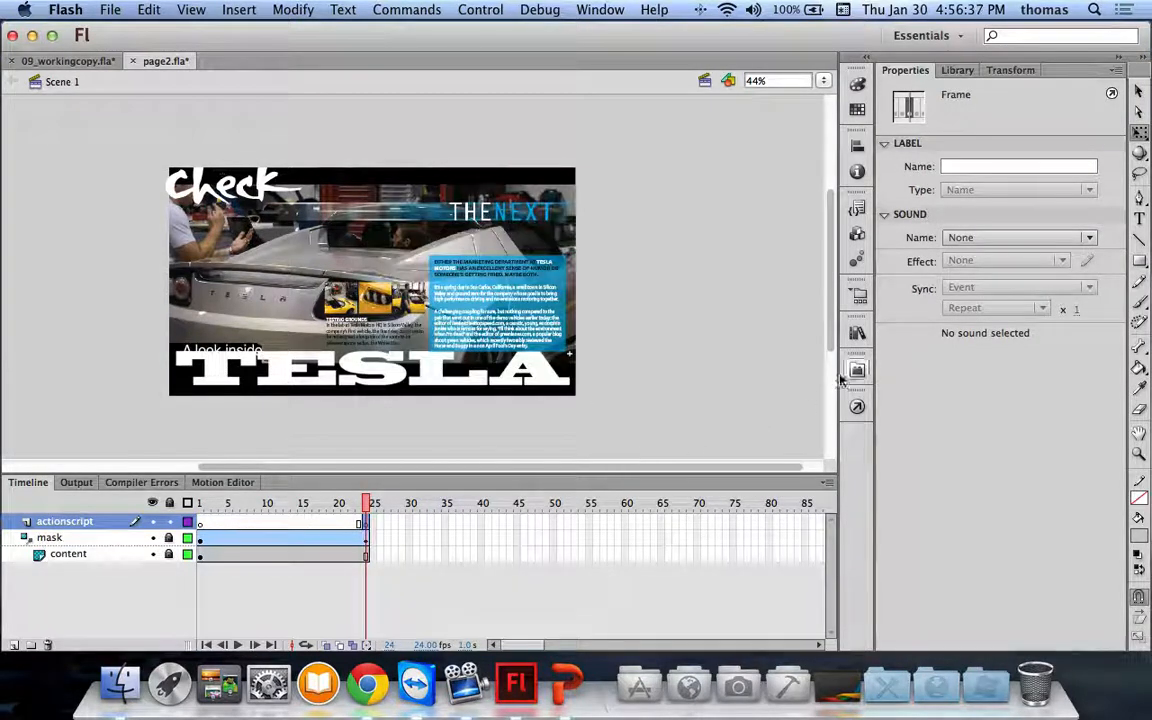
Step: Add the frame script "stop();" to frame 24 of the actionscript layer and save page2.fla
key(F9)
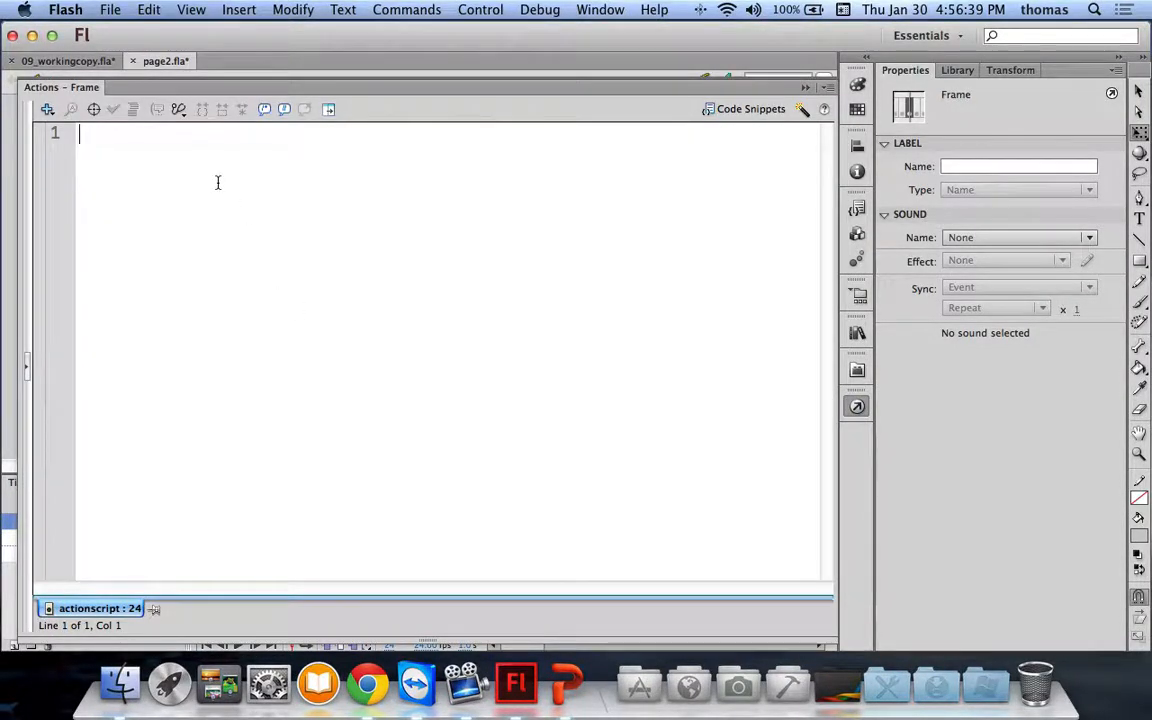
text(st)
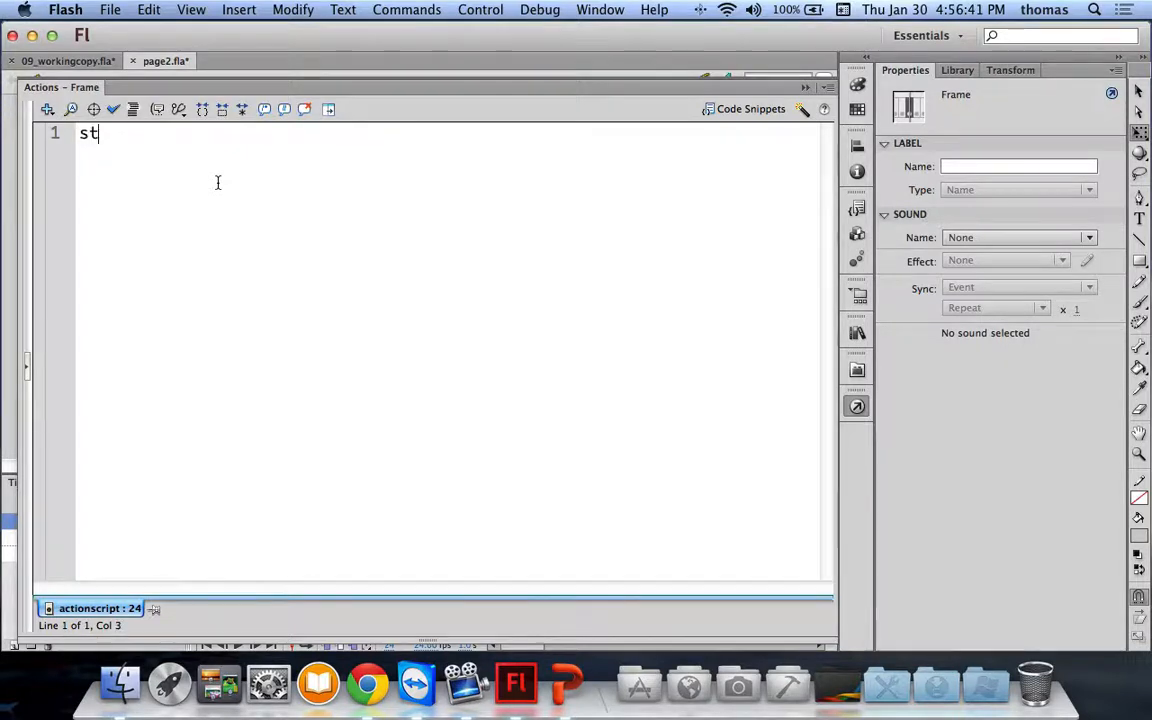
text(op();)
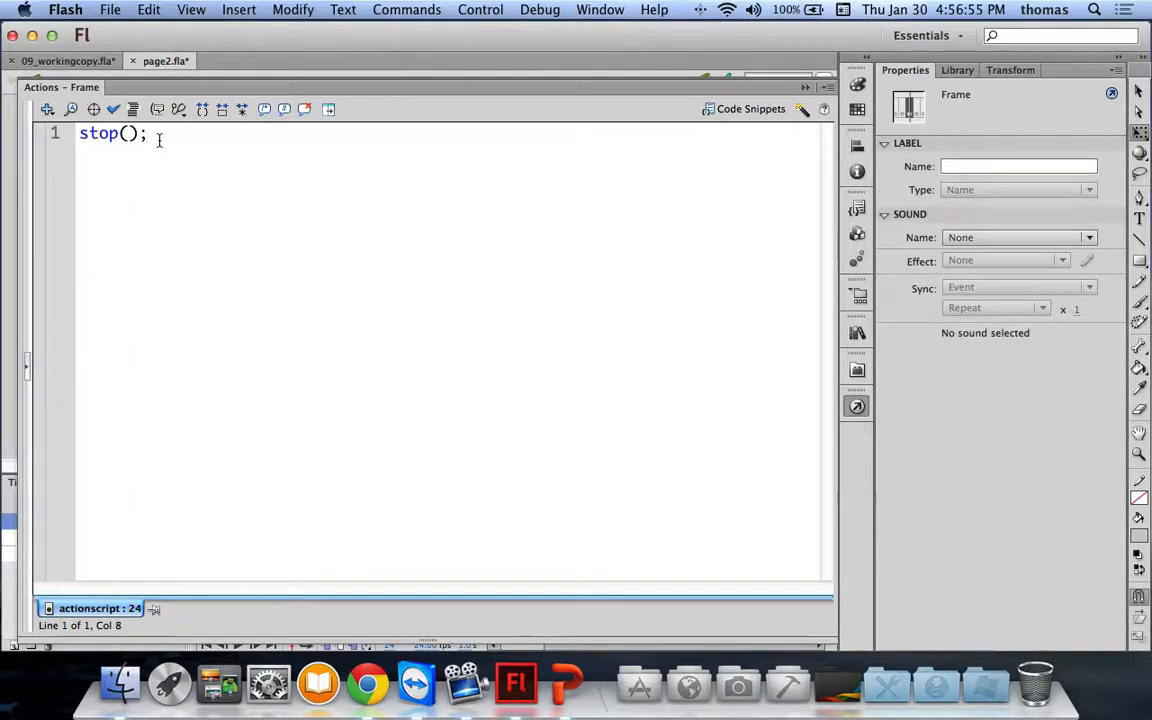
key(super+s)
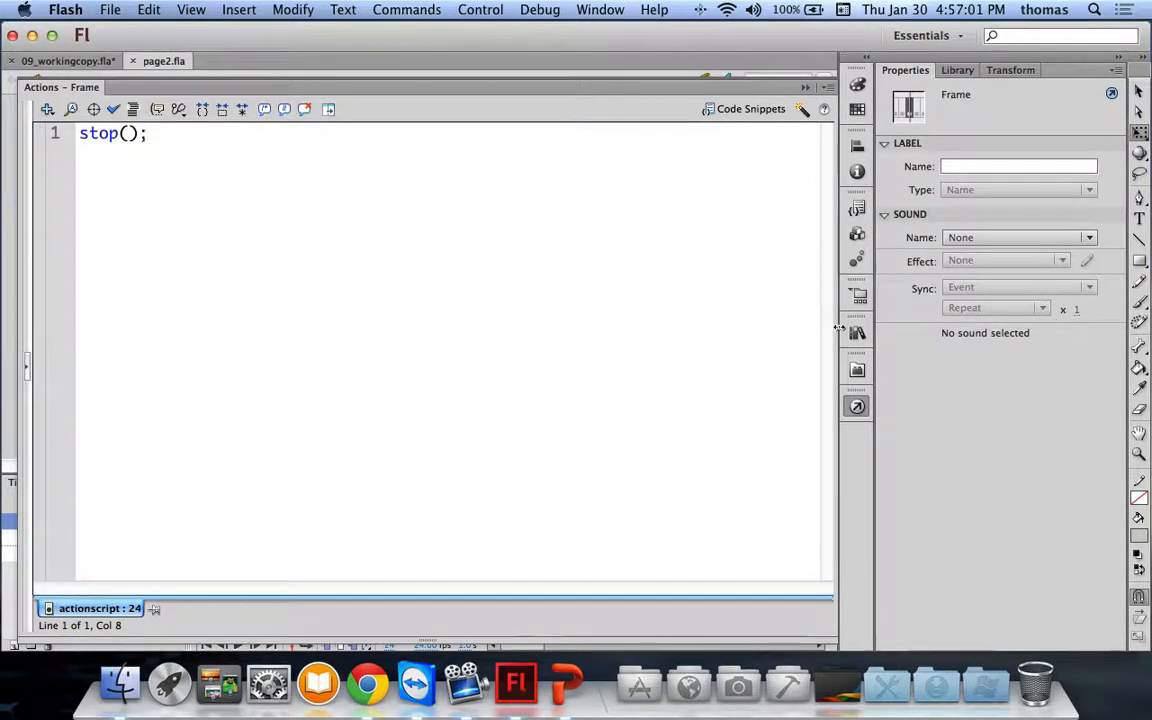
click(857, 408)
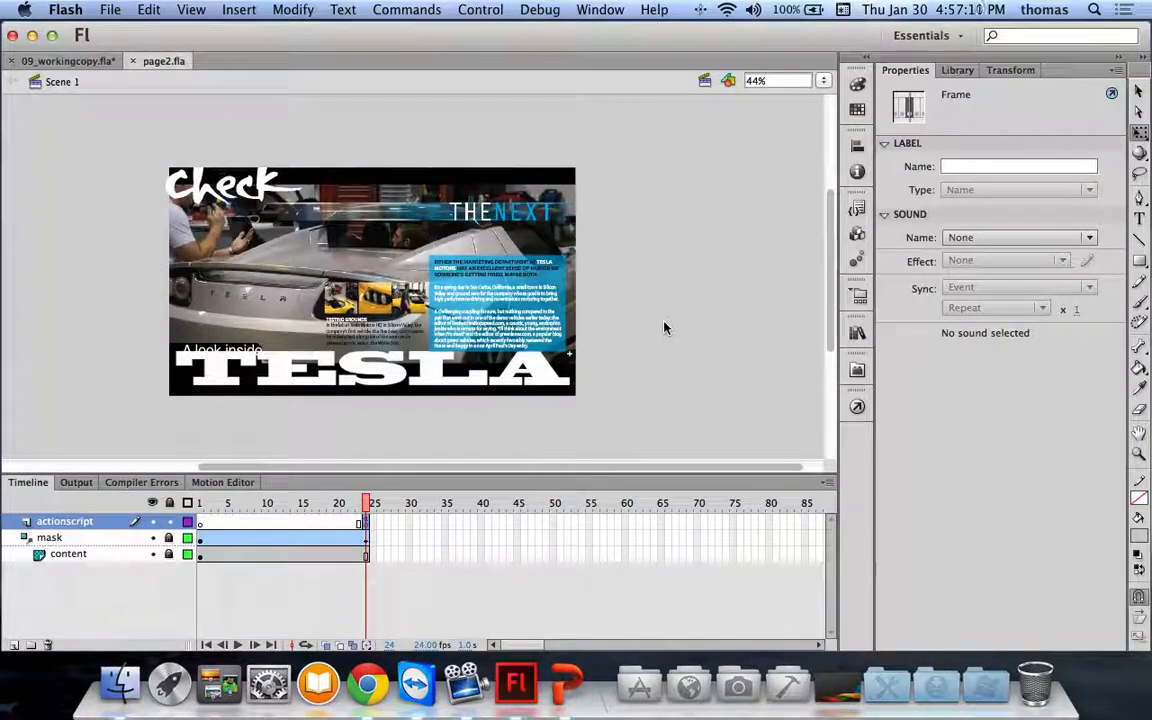
Step: Test the page2 movie twice to watch the mask wipe, closing its preview window each time
key(super+Return)
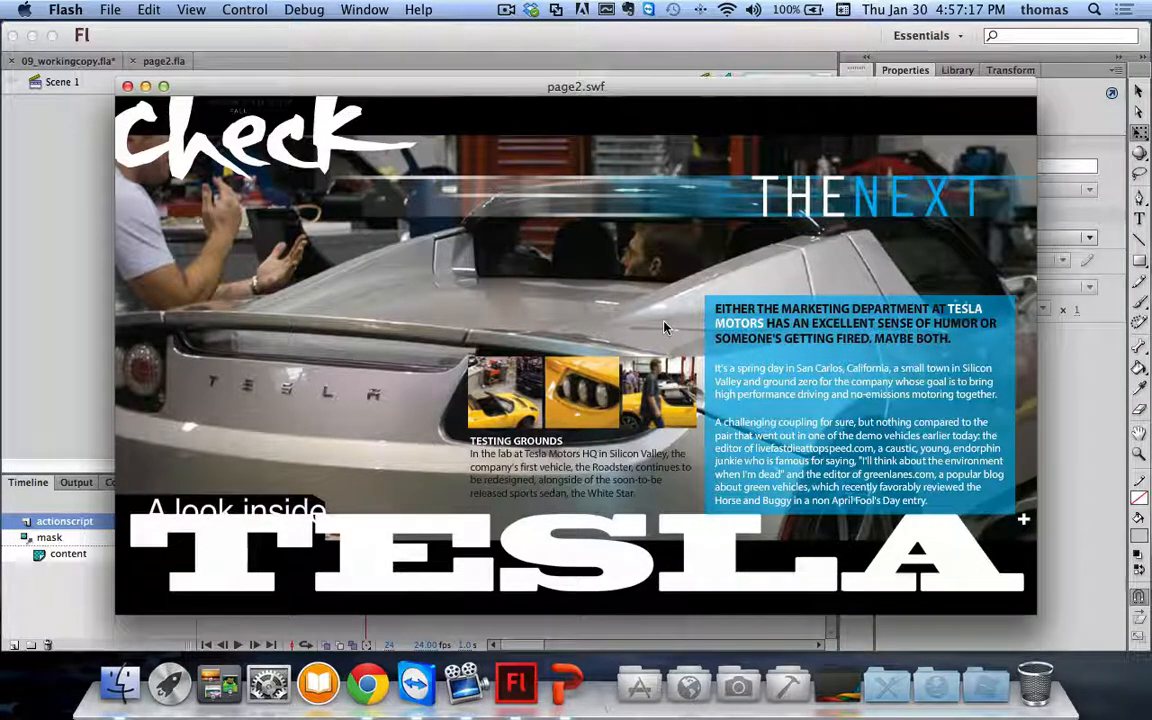
click(127, 86)
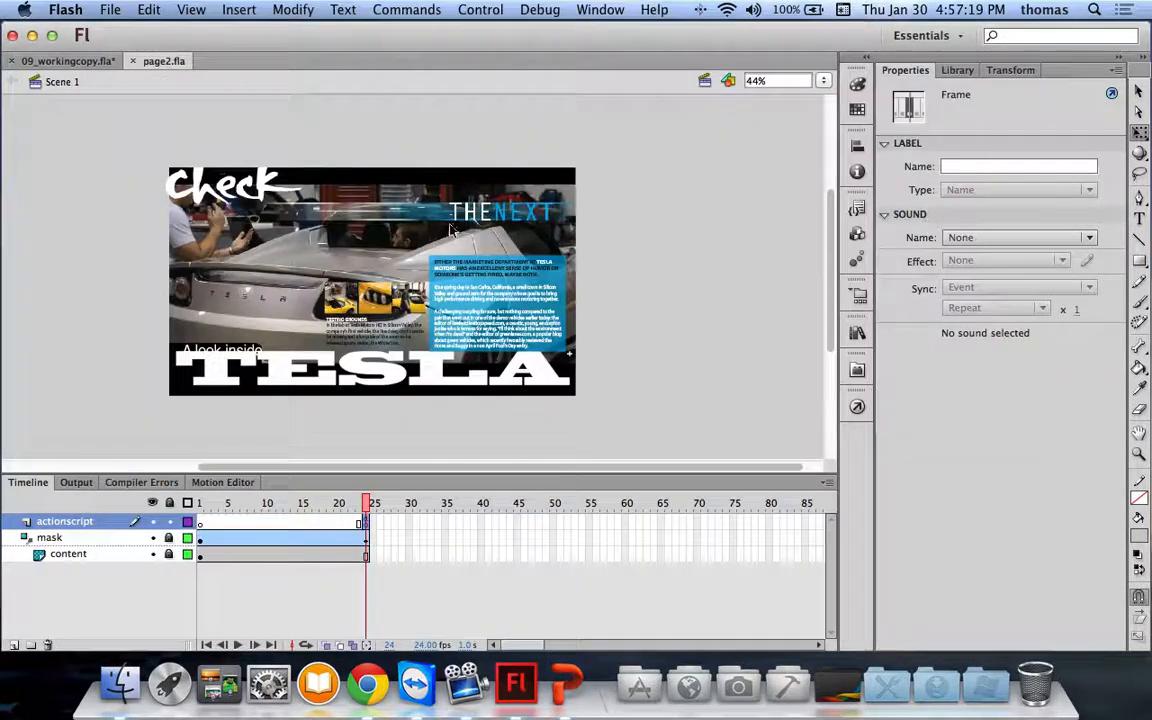
key(super+Return)
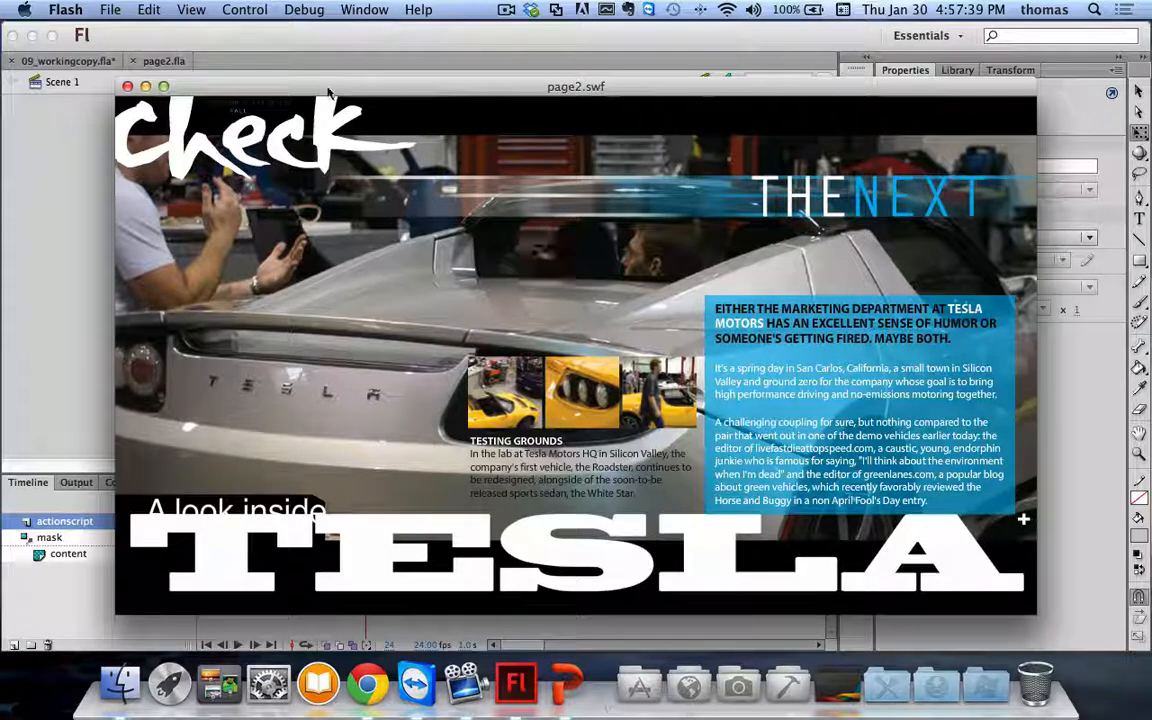
click(128, 88)
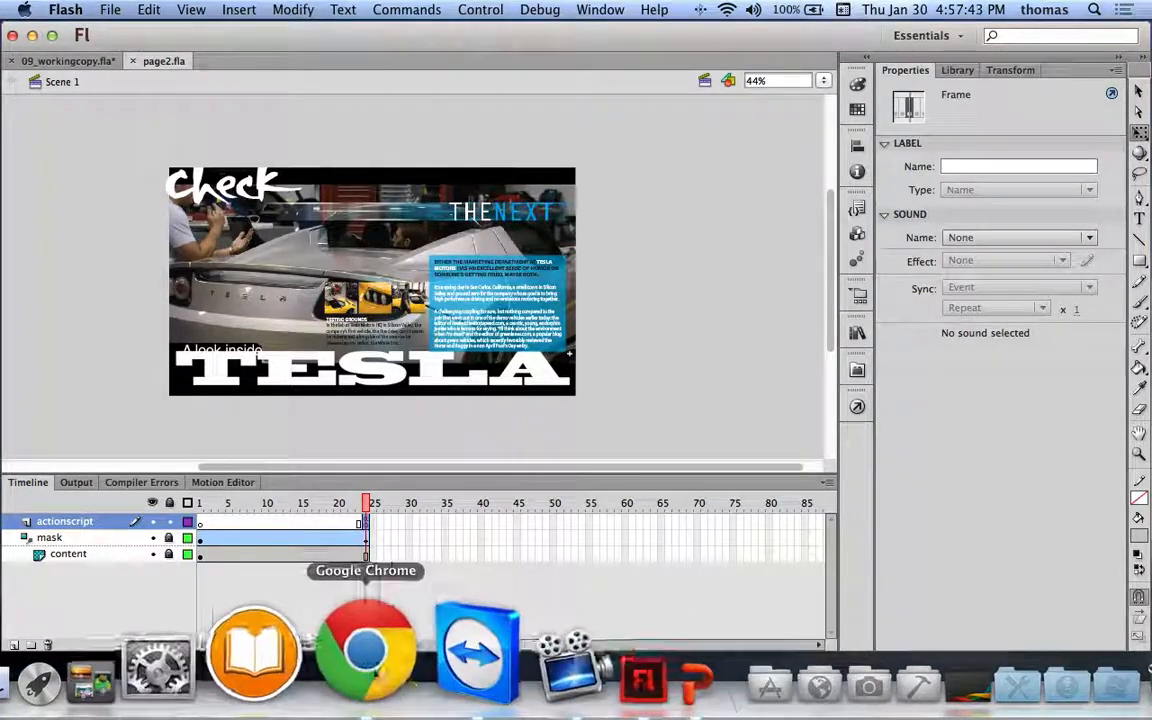
Step: Switch to PowerPoint, review the last Create the Mask instructions and end the slide show
click(545, 658)
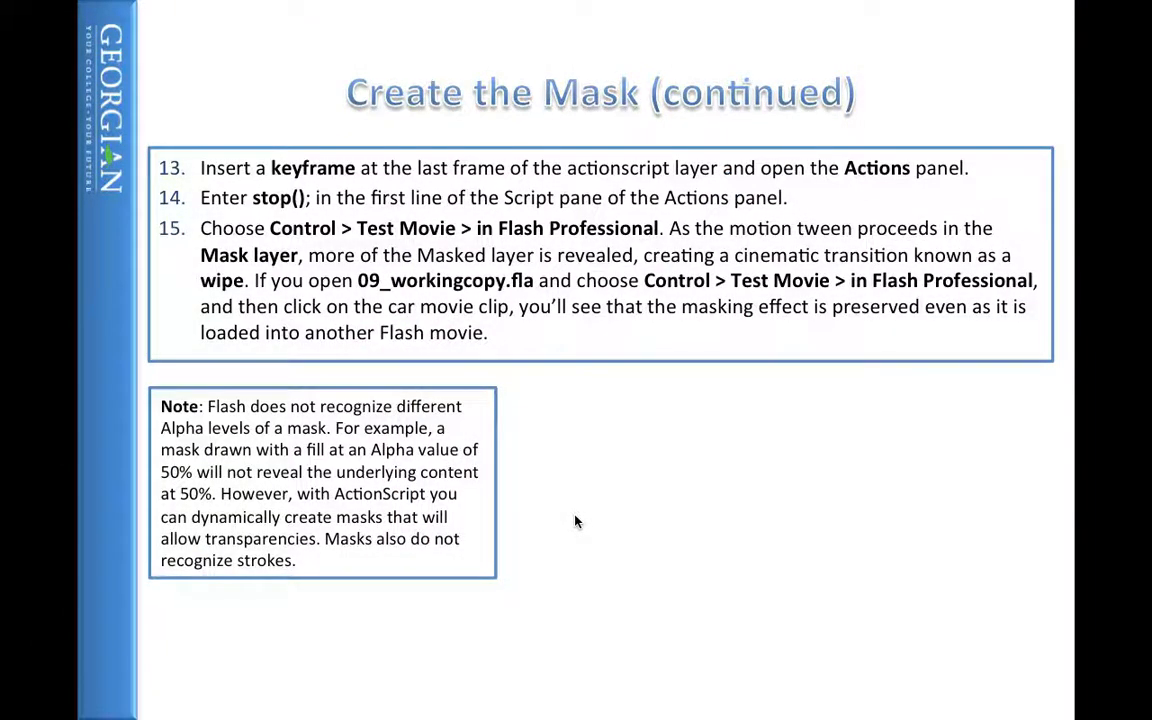
key(Escape)
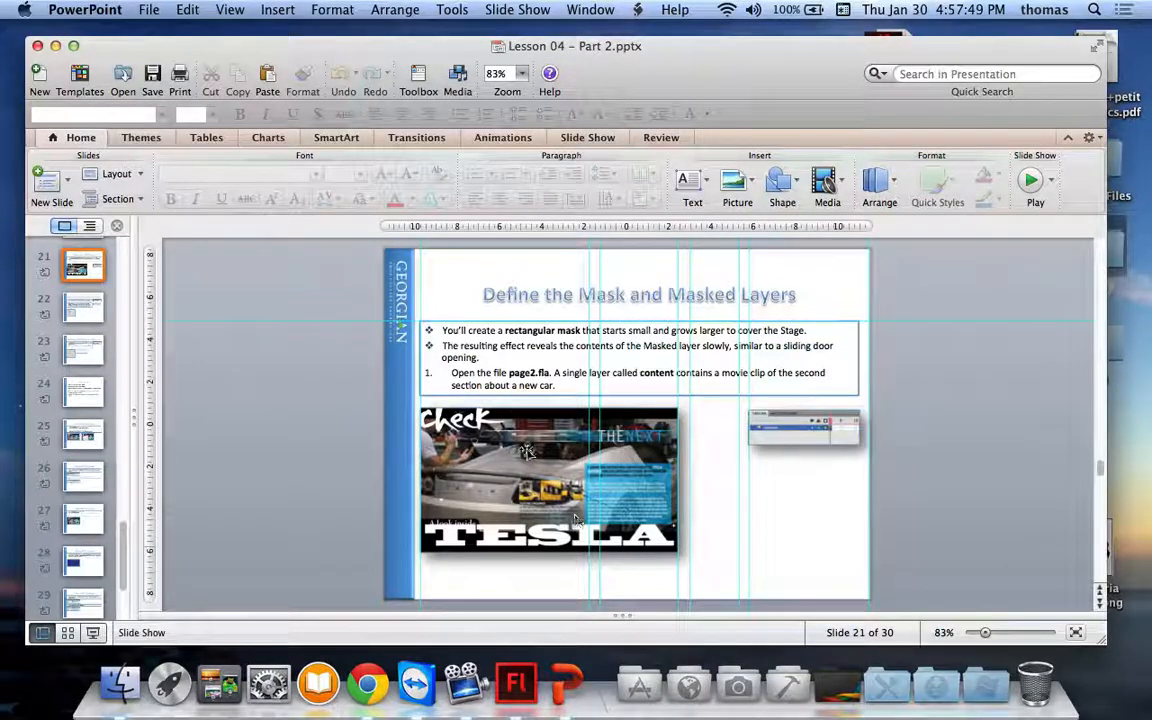